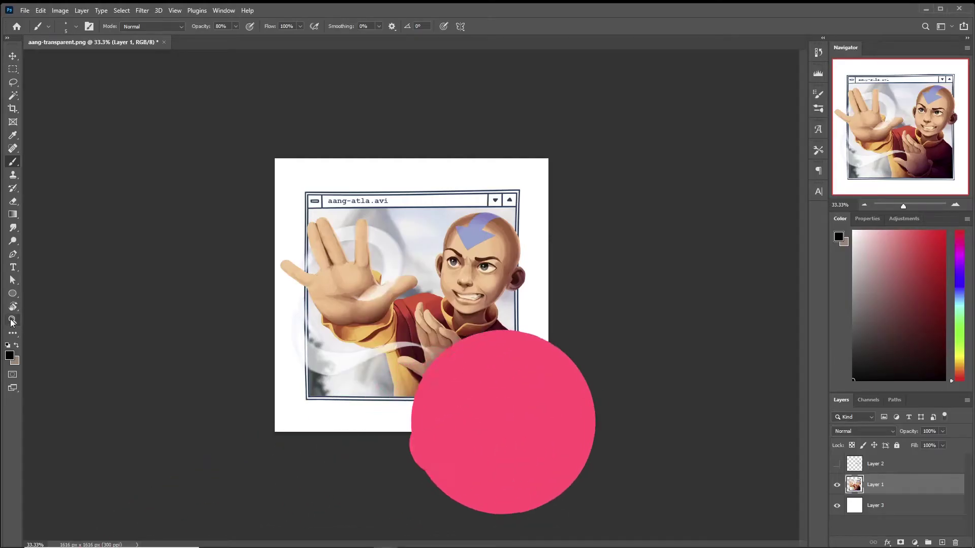
- Add a new layer above Layer 1 and choose the Soft Round Pressure Opacity brush
key("ctrl+plus")
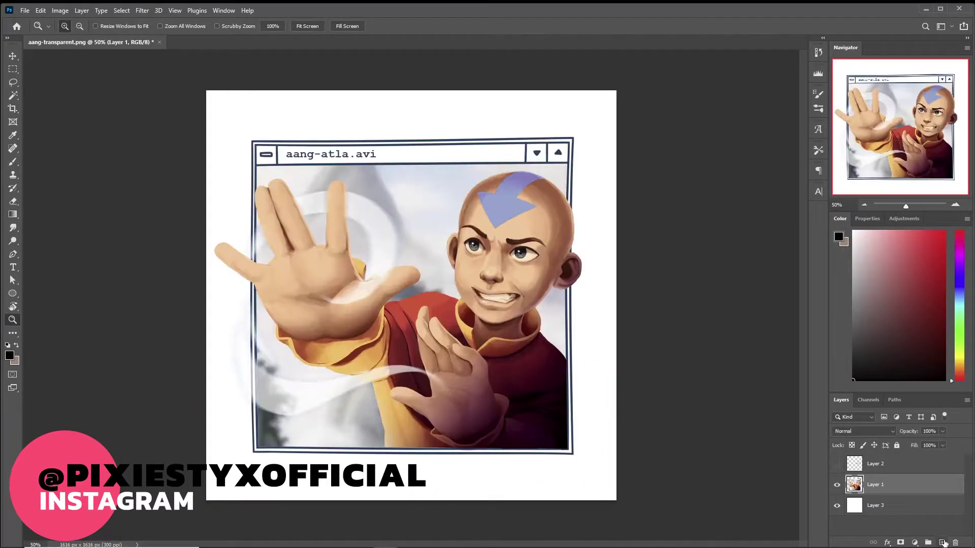
left_click(942, 542)
left_click(13, 161)
left_click(66, 26)
left_click(130, 192)
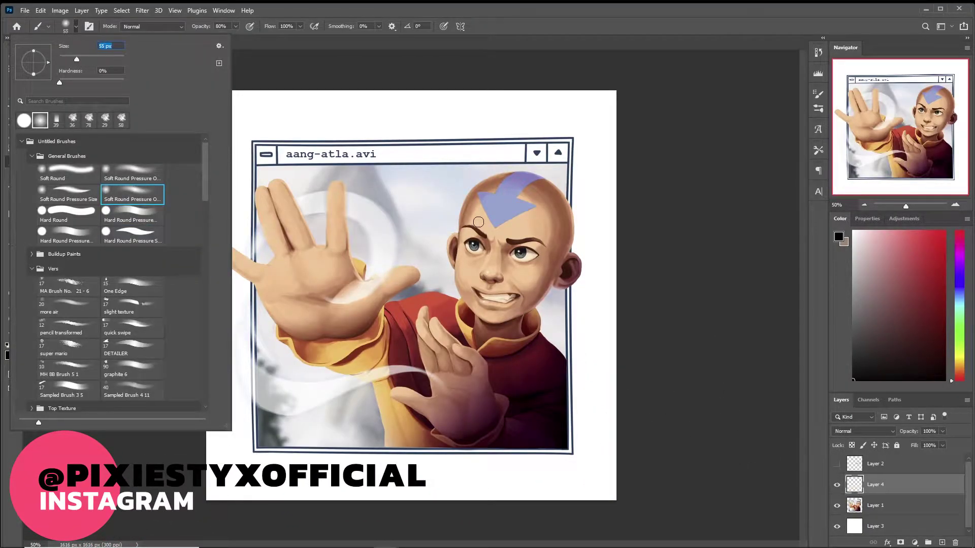
- Paint sampled forehead skin tones over the left side of the blue arrow with an 80 px soft brush
left_click(478, 219, "alt")
left_click(65, 26)
double_click(158, 193)
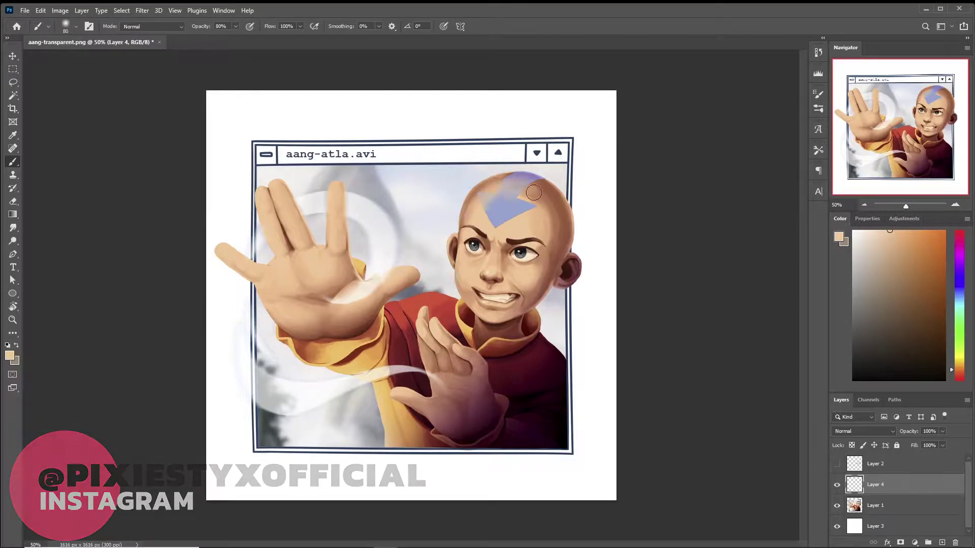
left_click(482, 203, "alt")
left_click_drag(487, 188, 488, 218)
left_click(525, 224, "alt")
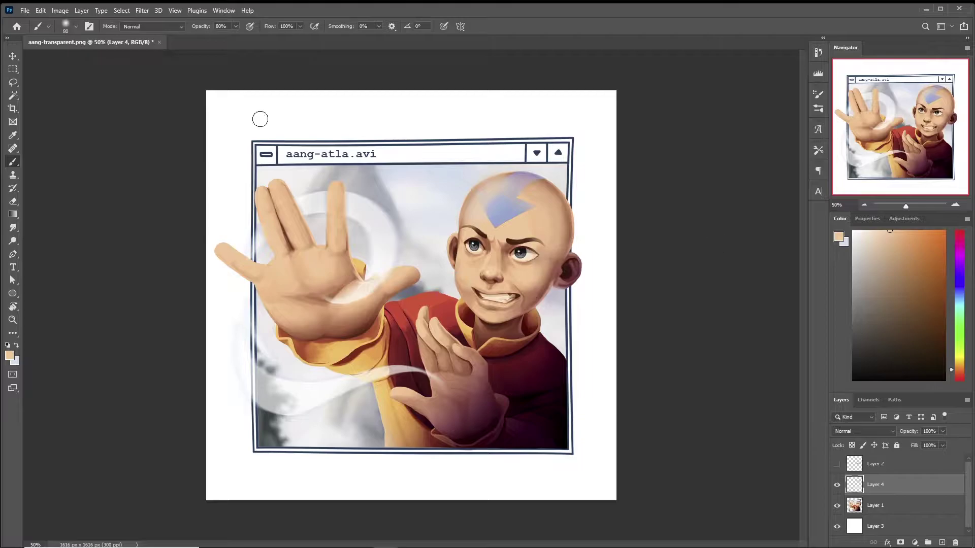
- Shade the cheek beside the right-hand ear in brown with a 98 px soft brush
left_click(65, 26)
key("Return")
scroll(397, 335, "up", 2)
left_click(516, 349, "alt")
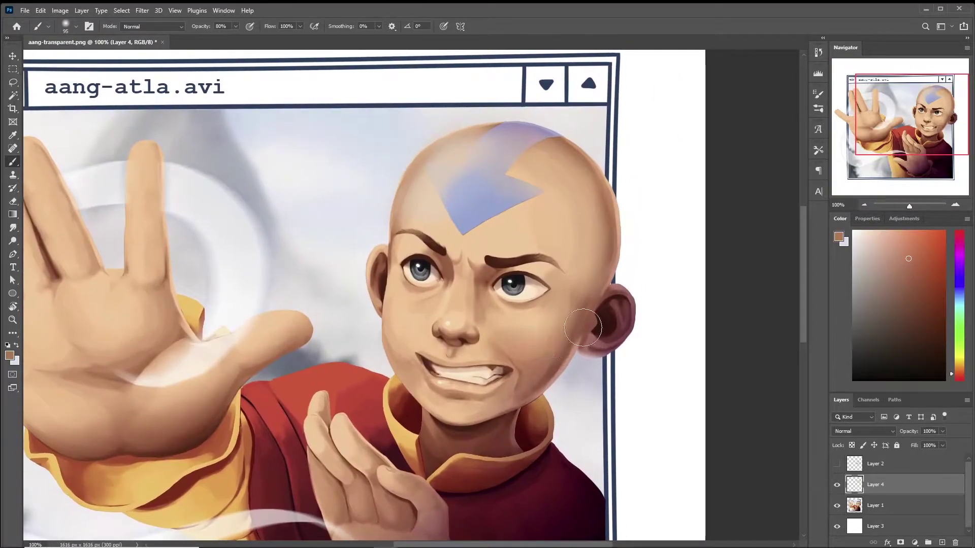
- Repaint the skin between the nose and upper lip in light peach with a 10 px hard brush
left_click(66, 26)
key("Return")
mouse_move(426, 363)
left_mouse_down()
mouse_move(494, 295)
mouse_move(558, 304)
left_mouse_up()
left_click(494, 296, "alt")
left_click(516, 286, "alt")
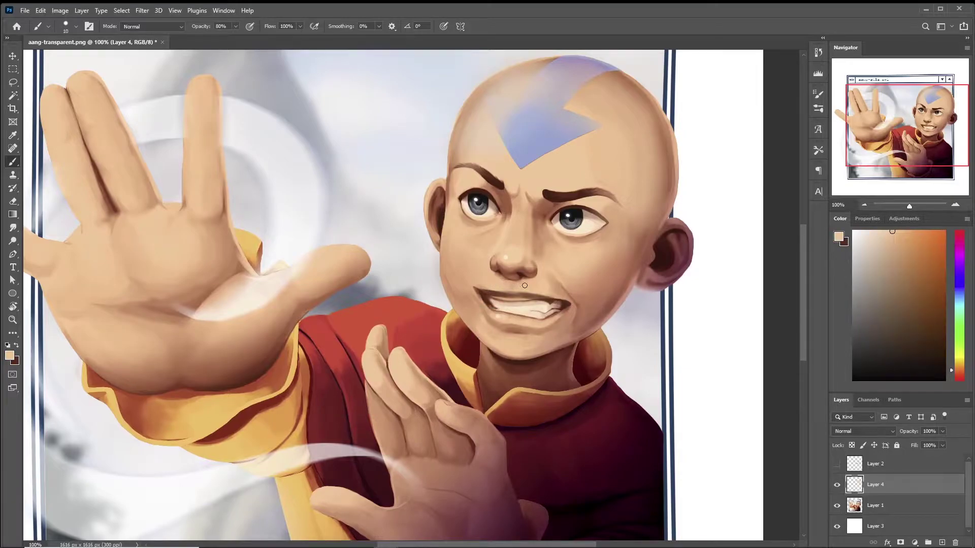
- Darken the upper lip line and both mouth corners with sampled dark brown
left_click(555, 294, "alt")
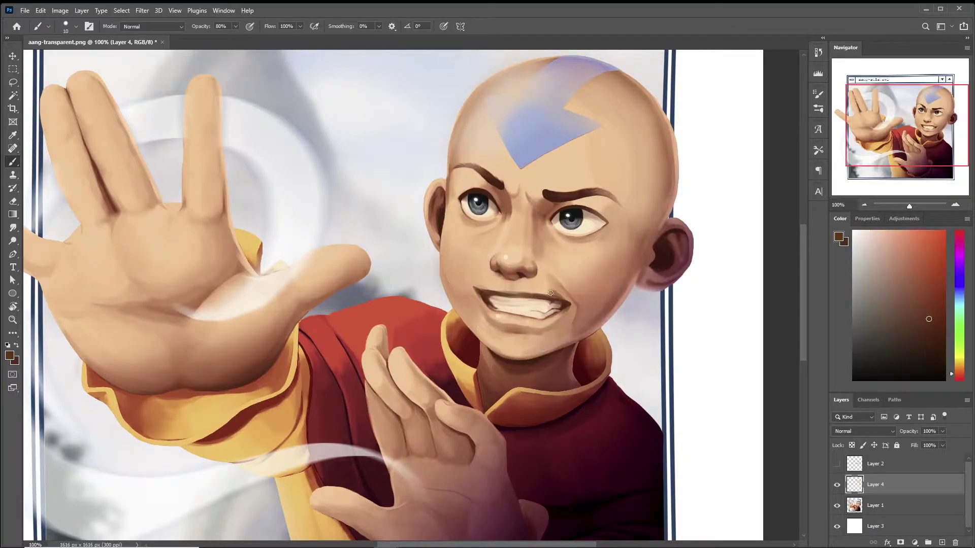
left_click_drag(479, 290, 472, 287)
left_click(484, 303, "alt")
left_click(564, 300, "alt")
left_click(840, 467)
left_click(840, 467)
- Clean up the skin around the left mouth corner and nostril with sampled peach tones
left_click(471, 286, "alt")
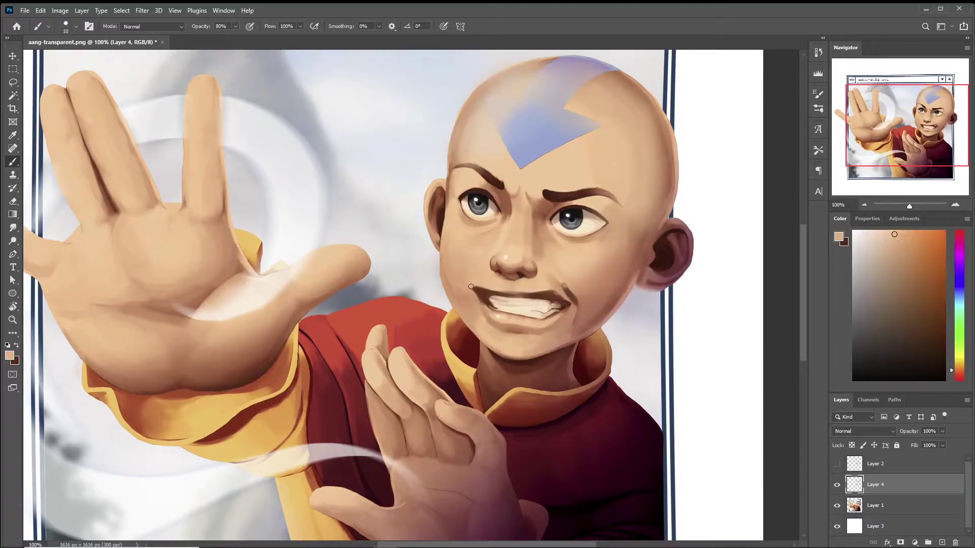
left_click(474, 295, "alt")
left_click(482, 272, "alt")
left_click(497, 234, "alt")
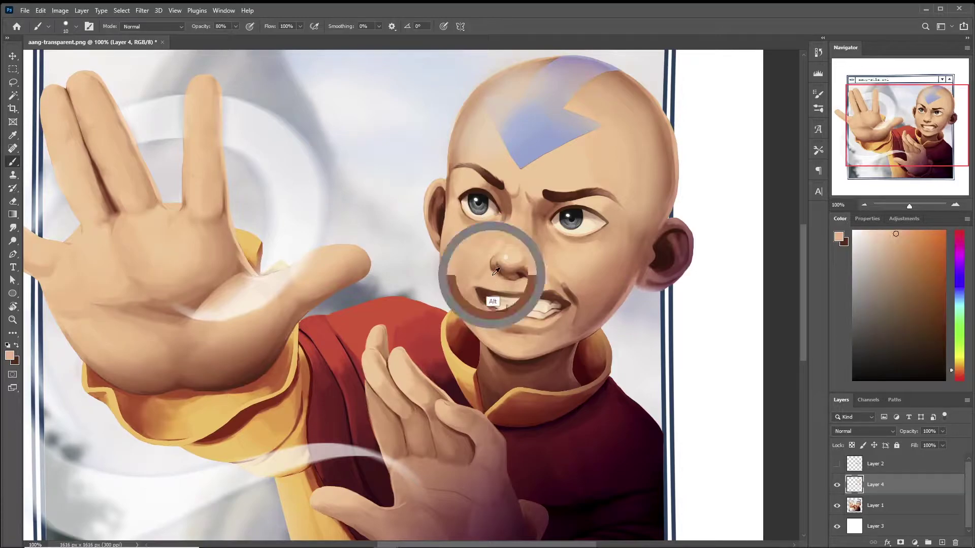
left_click(66, 26)
key("Escape")
- Sharpen the inner ends of both eyebrows with sampled dark brown
left_click(544, 198, "alt")
left_click(550, 200, "alt")
left_click(499, 187, "alt")
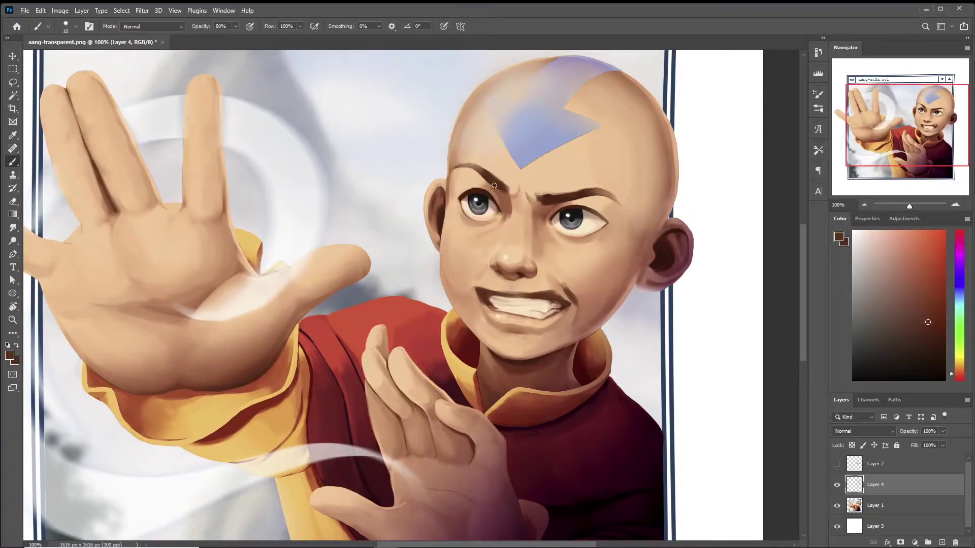
- Darken the upper eyelid lines of both eyes with sampled dark brown
left_click(476, 213, "alt")
left_click_drag(482, 188, 462, 194)
left_click_drag(607, 219, 578, 205)
left_click(472, 217, "alt")
left_click(557, 220, "alt")
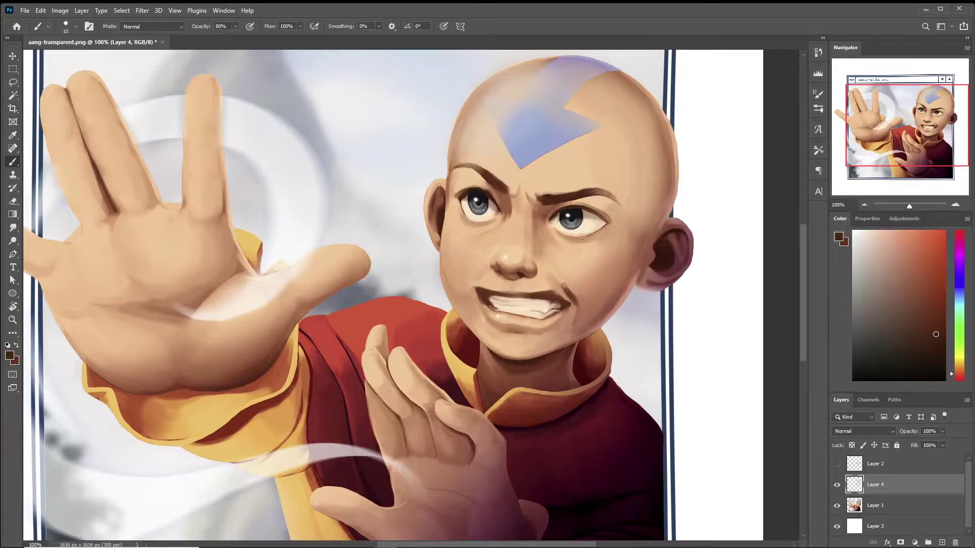
- Refine the lower eyelids with sampled skin browns and darken the upper part of both irises with near-black
left_click(567, 268, "alt")
left_click(473, 228, "alt")
left_click(597, 243, "alt")
left_click(592, 234, "alt")
left_click(590, 231, "alt")
left_click(562, 219, "alt")
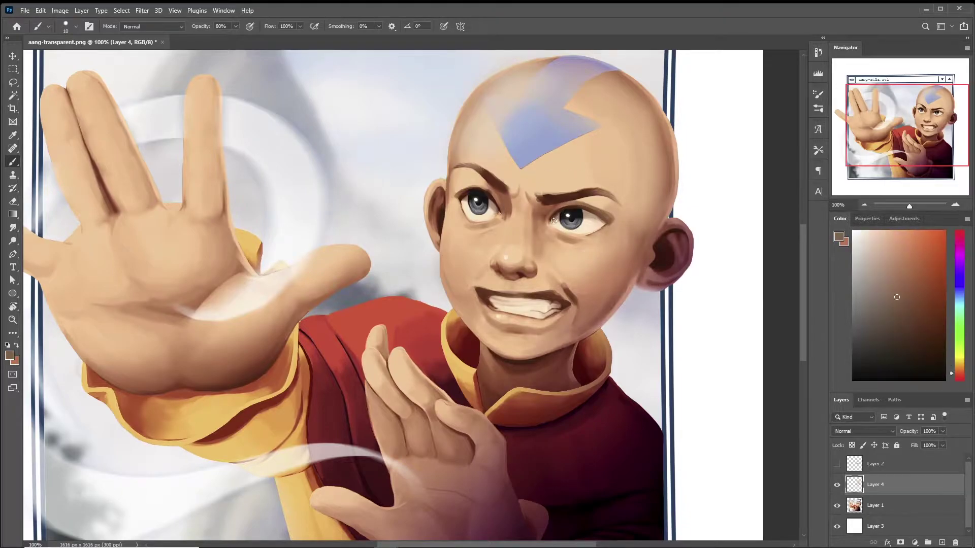
left_click(477, 207, "alt")
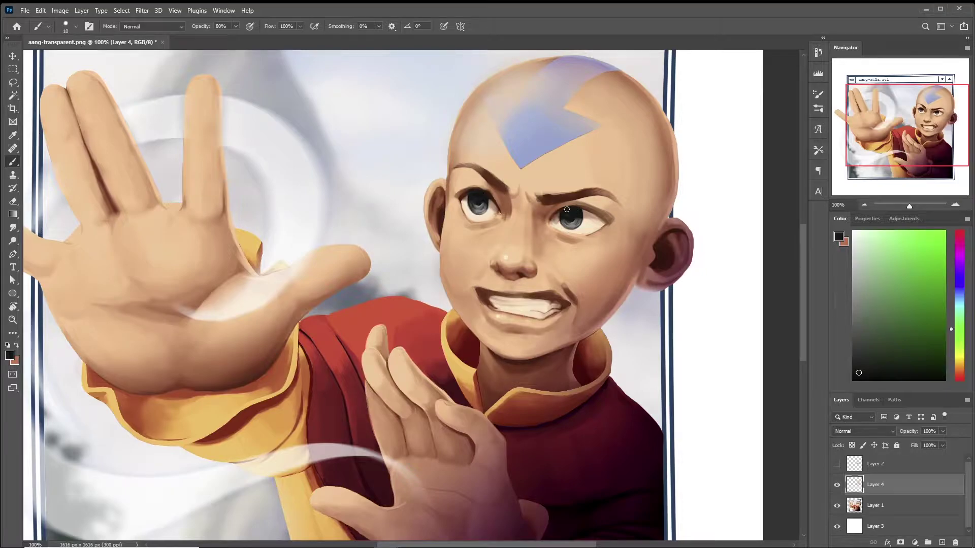
- Paint a pale highlight on the nose tip and smooth the forehead's left edge with skin tone
left_click(505, 279, "alt")
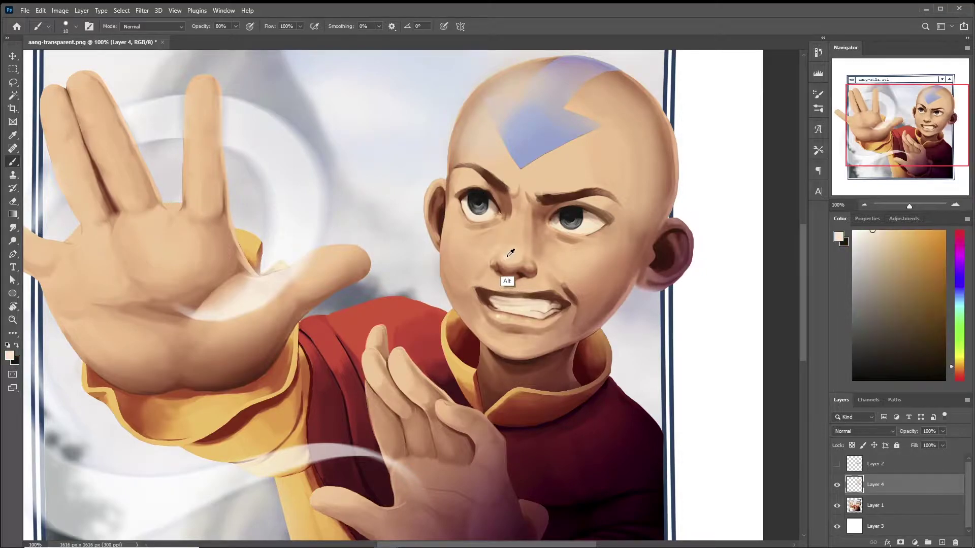
left_click(519, 223, "alt")
left_click(461, 155, "alt")
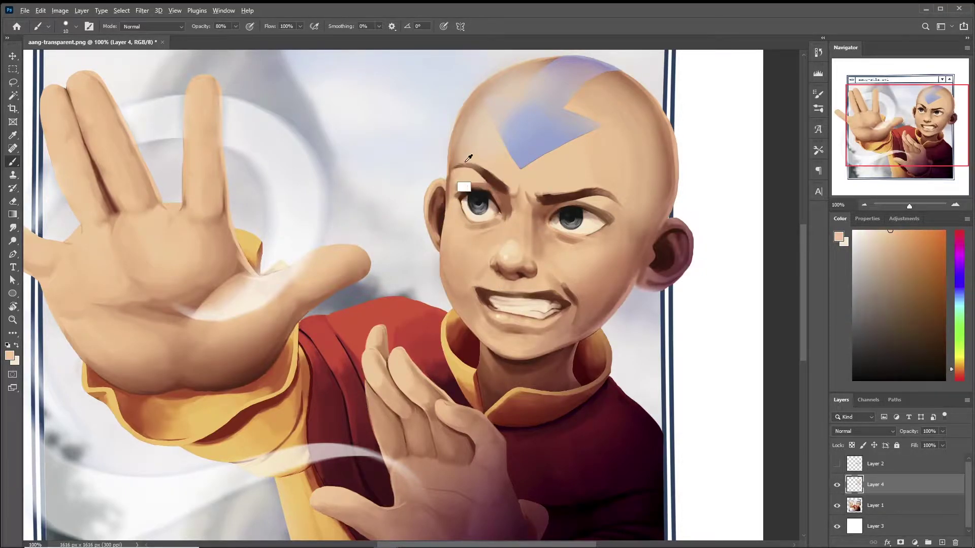
left_click_drag(451, 161, 453, 182)
left_click(453, 187, "alt")
- Define the left face contour and the jawline with sampled edge colors and a 5 px brush
left_click(76, 26)
key("Return")
mouse_move(440, 227)
left_mouse_down()
mouse_move(444, 284)
mouse_move(466, 328)
left_mouse_up()
left_click(431, 277, "alt")
left_click(427, 287, "alt")
left_click(545, 352, "alt")
left_click_drag(562, 349, 604, 325)
left_click(614, 316, "alt")
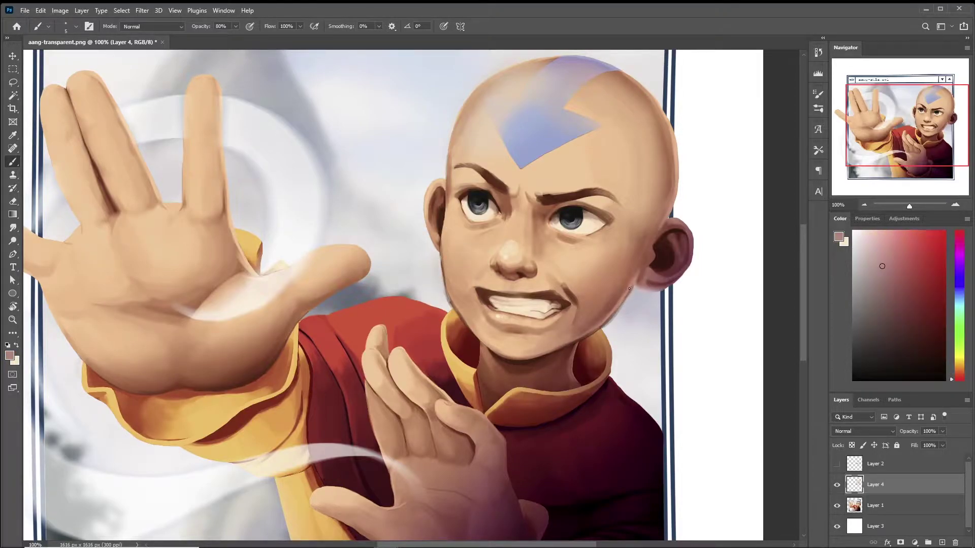
left_click(622, 312, "alt")
left_click(625, 325, "alt")
- Add a soft lavender rim light along the right side of the jaw with a 73 px brush
left_click(65, 26)
left_click(65, 27)
left_click(66, 27)
left_click(613, 296, "alt")
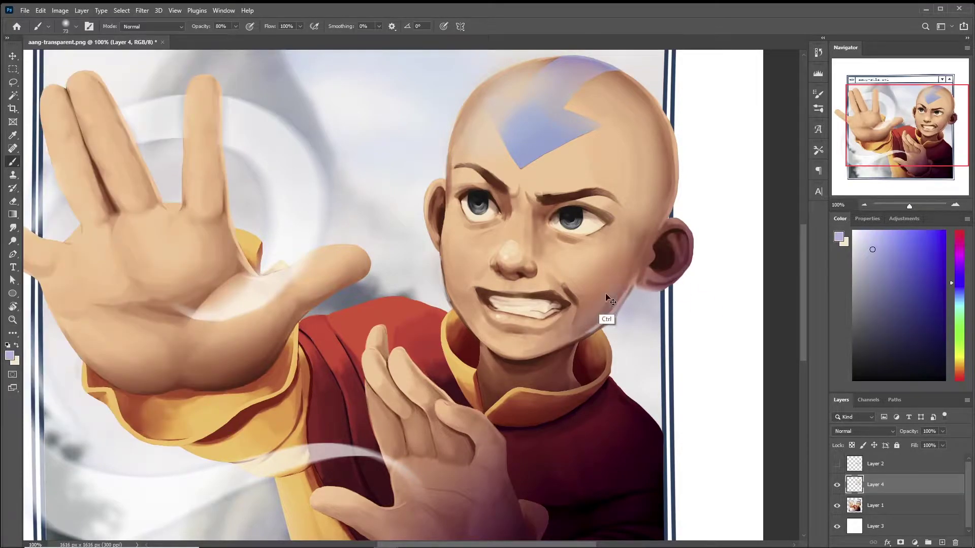
- Blend the right cheek, nose bridge and outer eye corner with sampled skin tones and a smaller soft brush
left_click(587, 282, "alt")
left_click(65, 26)
double_click(79, 62)
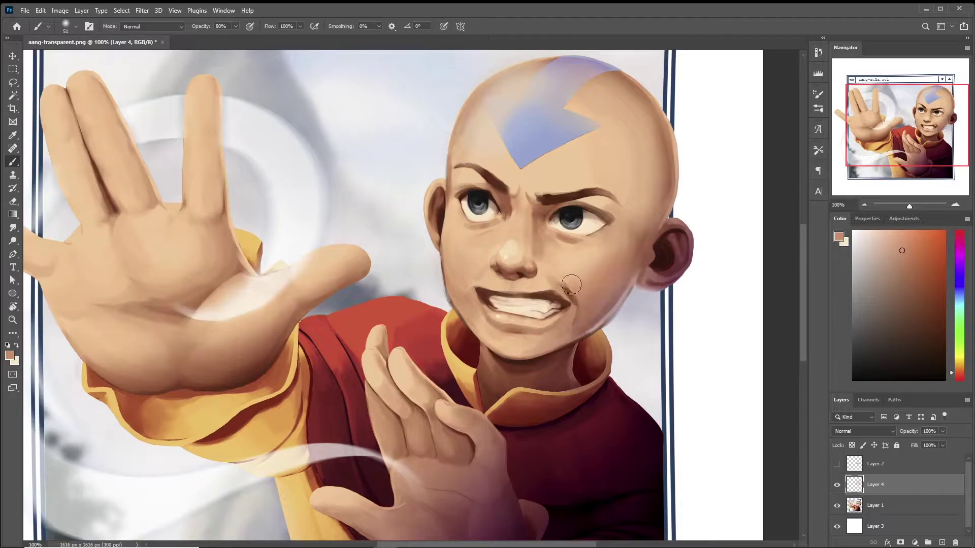
left_click(550, 252, "alt")
left_click(533, 226, "alt")
left_click(511, 207, "alt")
left_click(511, 207, "alt")
left_click(615, 219, "alt")
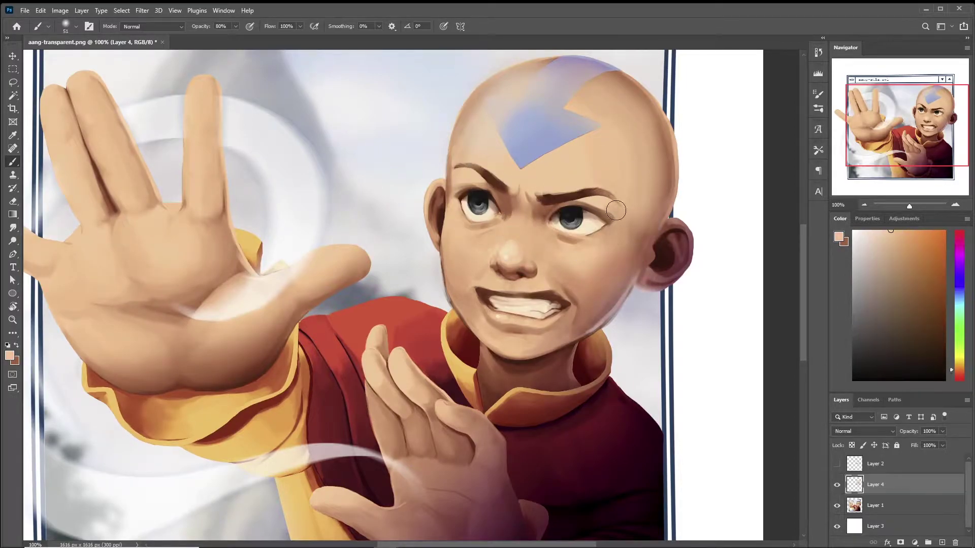
left_click(616, 212, "alt")
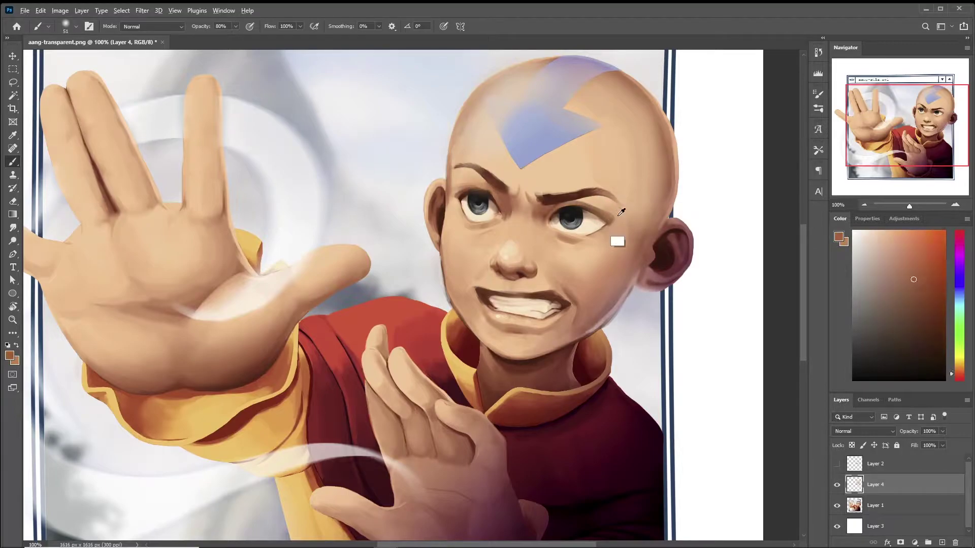
- Set the brush to 14 px and retouch the skin around the left eye and inner brow
right_click(302, 134)
type("14")
key("Return")
left_click(453, 196, "alt")
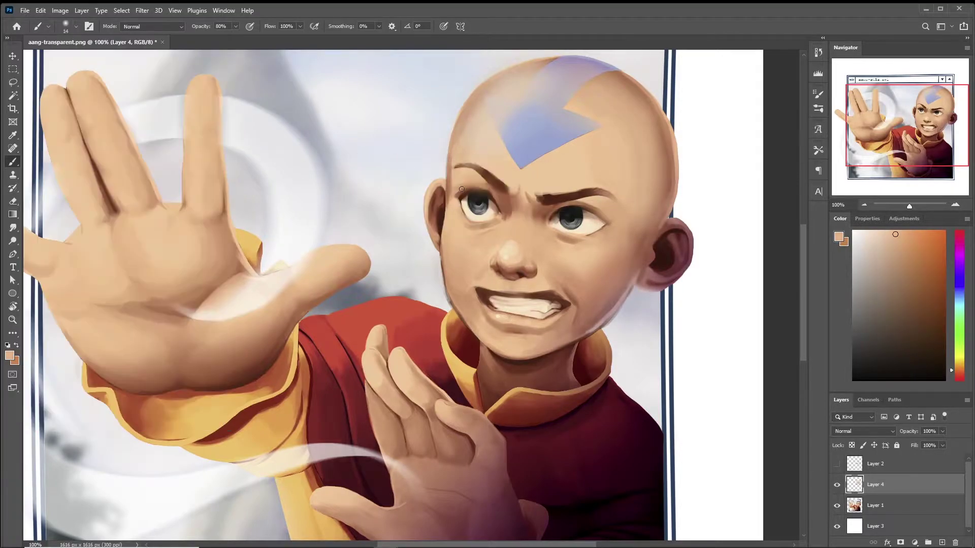
left_click(498, 200, "alt")
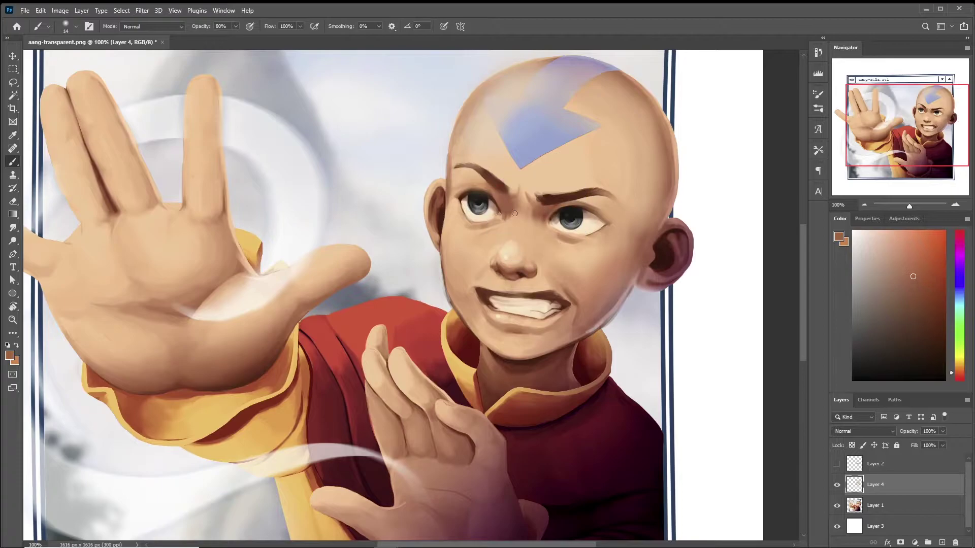
- Set the brush to 53 px and paint a soft reddish blush over the nose and cheeks
right_click(454, 189)
type("53")
key("Return")
left_click(508, 231, "alt")
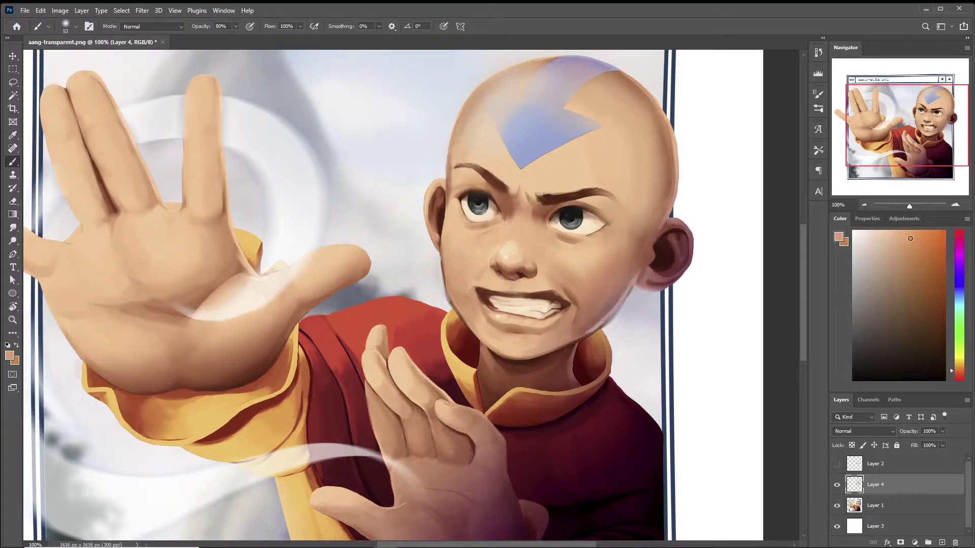
left_click_drag(446, 251, 475, 269)
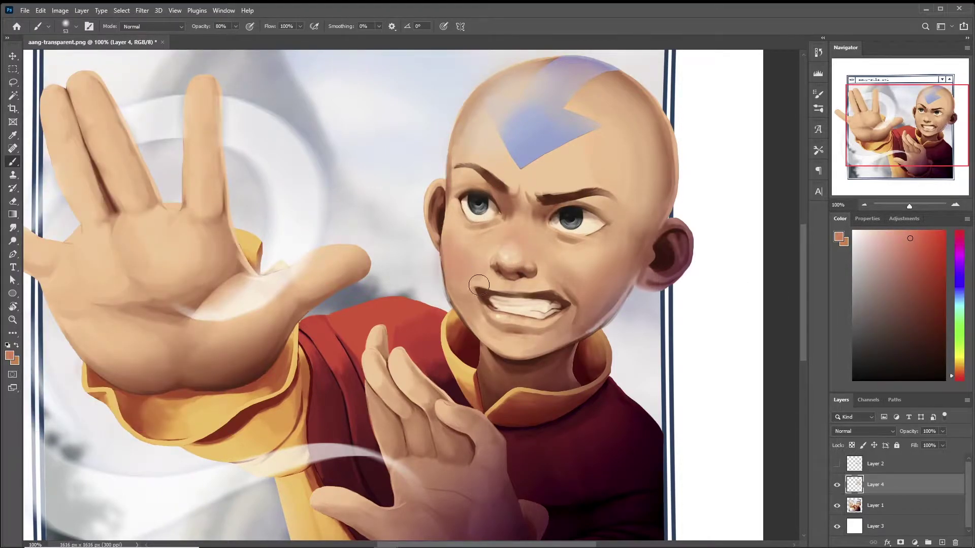
left_click(467, 288, "alt")
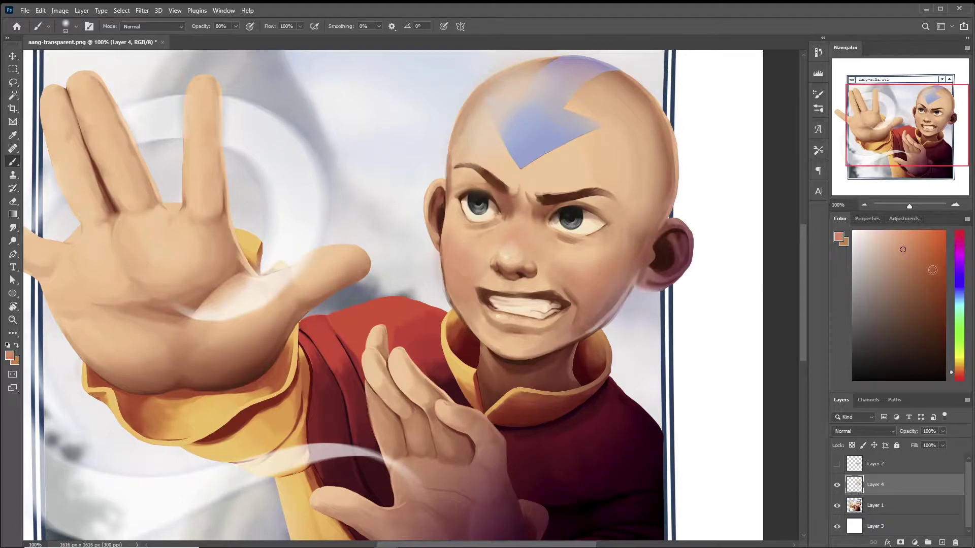
- Set the brush to 20 px and blend warm skin tones around the nose and lower lip
right_click(237, 64)
type("20")
key("Return")
left_click(518, 278, "alt")
left_click(536, 264, "alt")
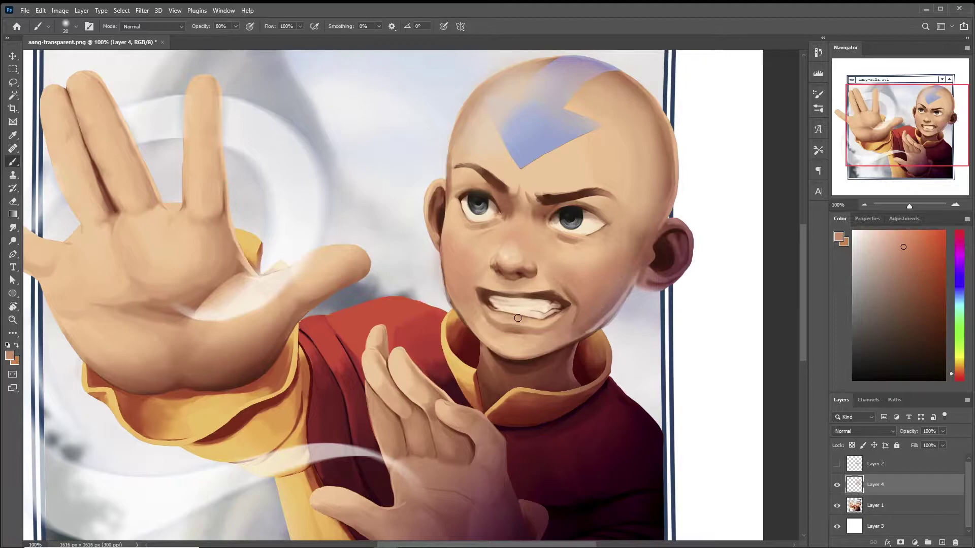
left_click(495, 318, "alt")
left_click(550, 319, "alt")
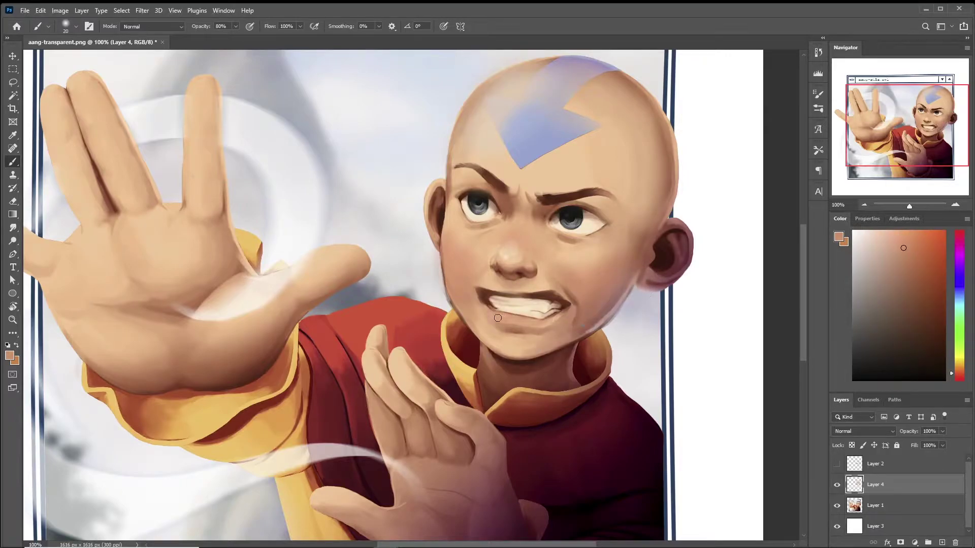
- Choose a hard round pressure brush at 10 px and refine the lips and the shadow under the lower lip
left_click(65, 26)
type("10")
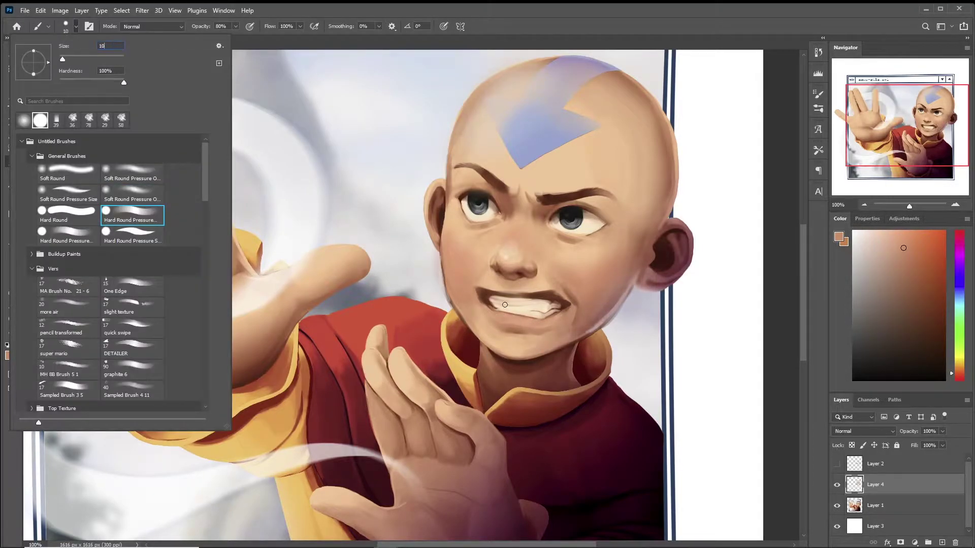
key("Return")
left_click(541, 327, "alt")
left_click(533, 296, "alt")
left_click(548, 297, "alt")
- Add fine red and brown detail inside the right mouth corner with a 5 px brush
left_click(66, 26)
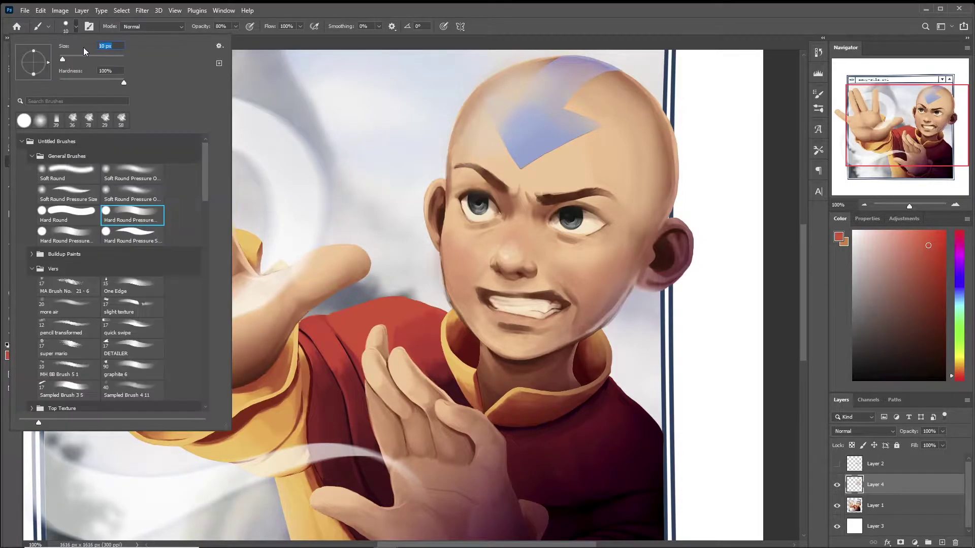
key("Return")
left_click(554, 300, "alt")
left_click(567, 303, "alt")
- Add fine dark brown hair strokes along the left eyebrow
left_click(479, 181, "alt")
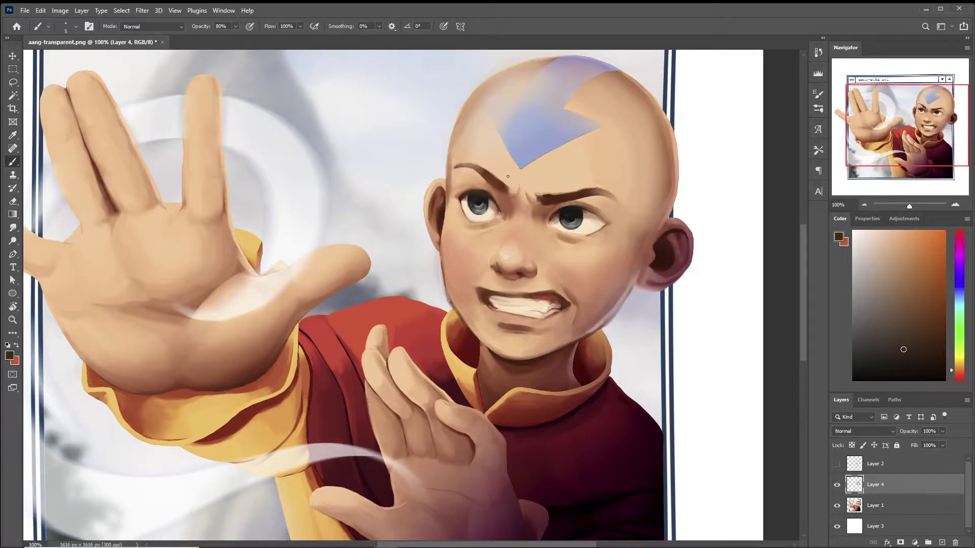
left_click(477, 178, "alt")
left_click(461, 163, "alt")
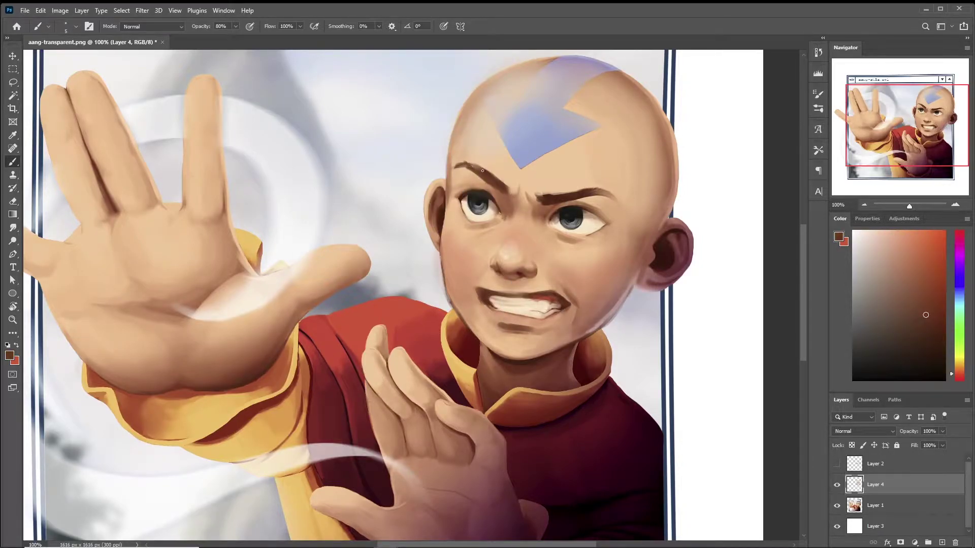
- Paint a pale highlight on the forehead above the right eyebrow
left_click(66, 26)
left_click(131, 217)
left_click(567, 179, "alt")
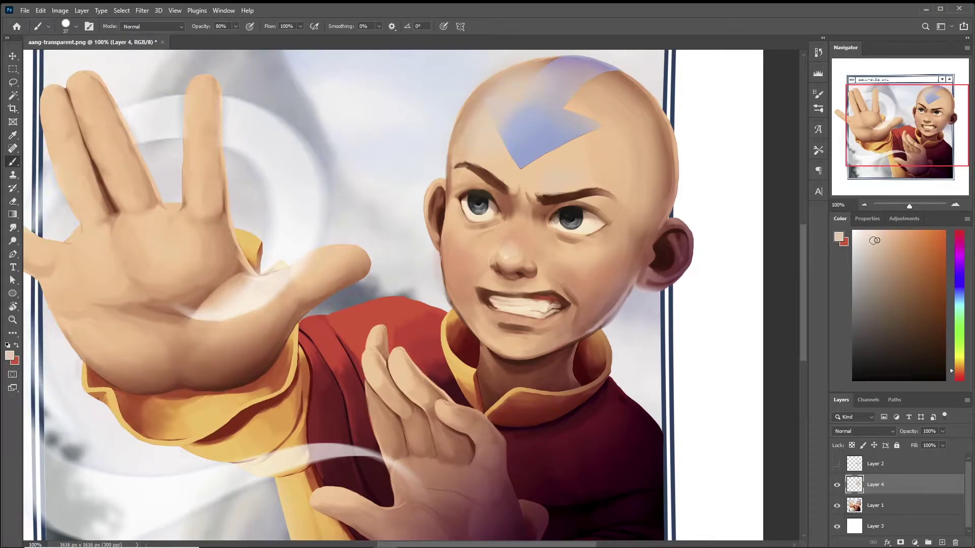
- Paint light blue and white catchlights in both eyes with a 10 px brush
left_click(75, 26)
key("Return")
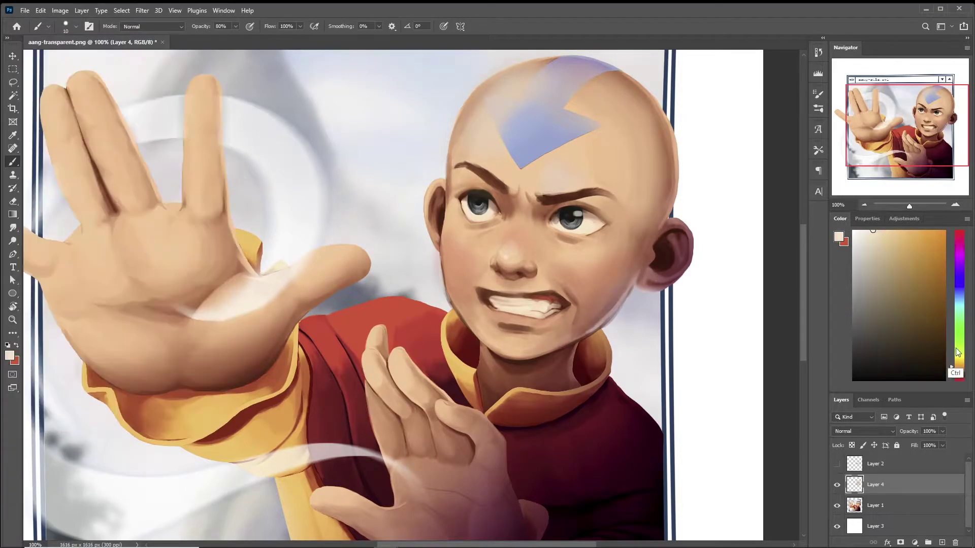
left_click(563, 224, "alt")
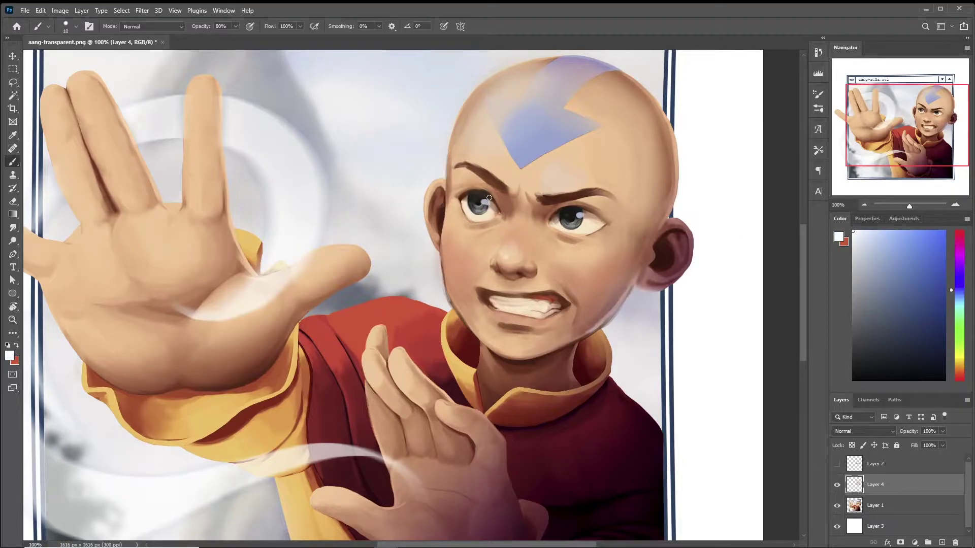
key("x")
left_click(567, 220, "alt")
- Set the soft brush to 36 px and shade the upper part of both eyes in brown
left_click(76, 26)
type("36")
key("Return")
left_click(578, 208, "alt")
left_click_drag(578, 208, 593, 224)
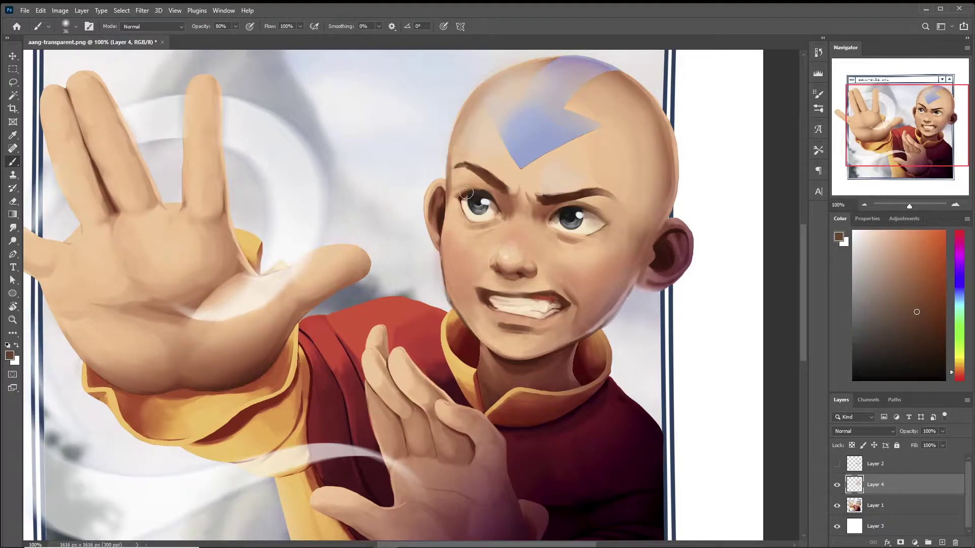
- Set the brush to 10 px and darken the right eye's upper lash line in near-black
left_click(76, 27)
type("10")
key("Return")
left_click(567, 210, "alt")
left_click_drag(579, 209, 615, 224)
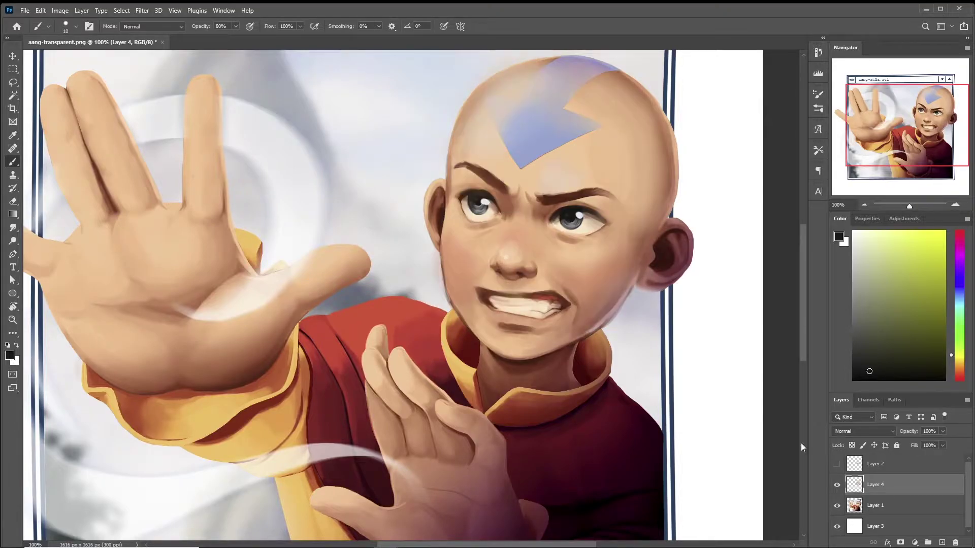
- Define the left point of the blue forehead arrow with sampled pale grey-blue tones
scroll(514, 148, "up", 2)
left_click(514, 148, "alt")
key("x")
left_click(488, 152, "alt")
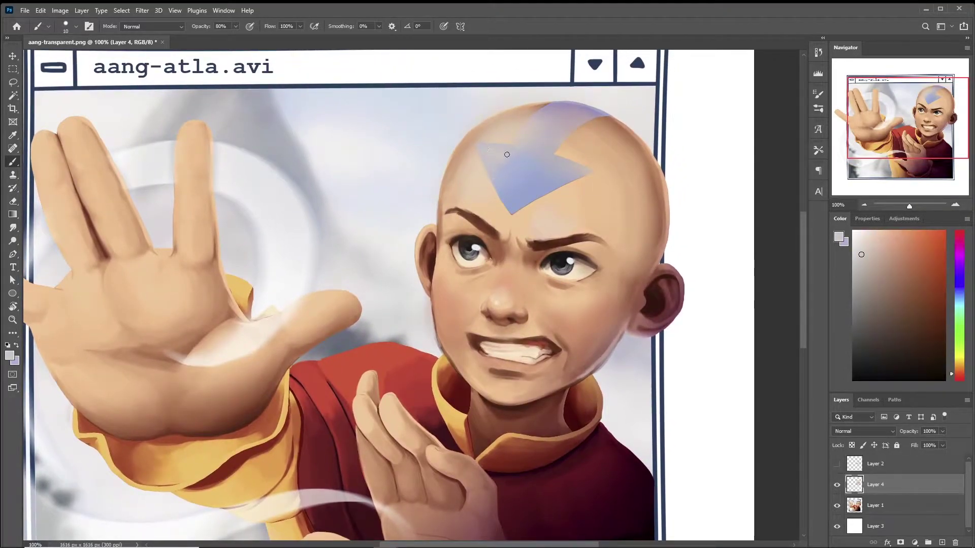
- Set the soft round brush to 70 px and blend sampled peach and reddish skin tones over the head and right cheek
left_click(531, 115, "alt")
left_click(71, 26)
left_click(123, 178)
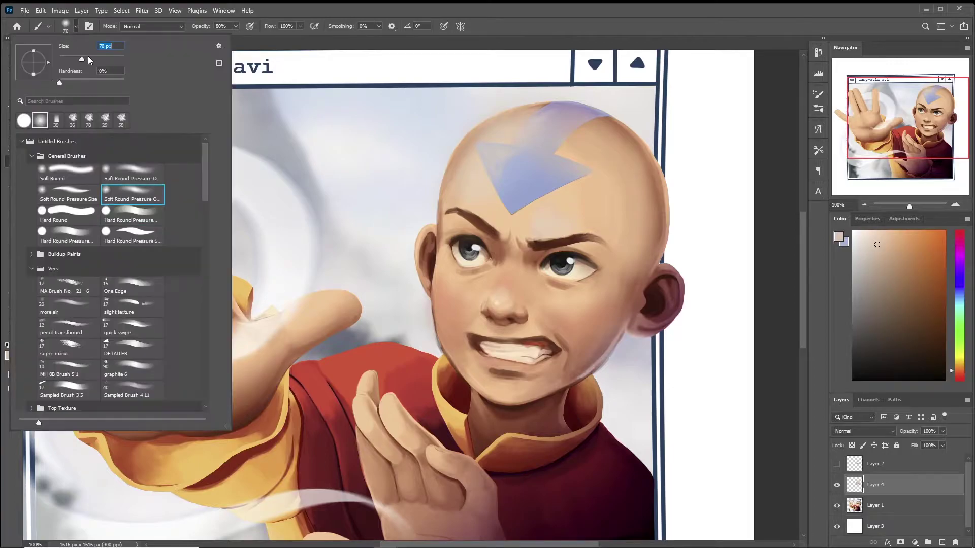
left_click(608, 134)
key("x")
left_click(635, 248, "alt")
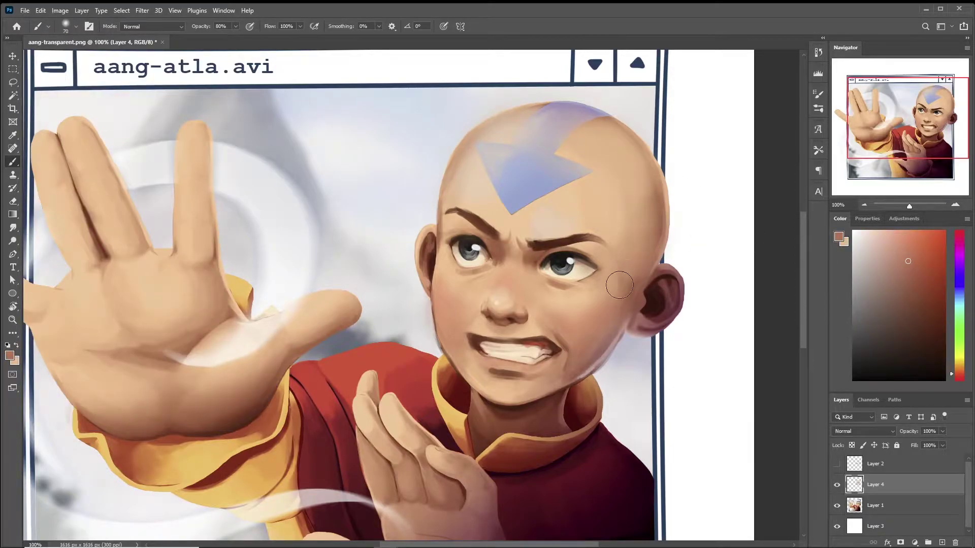
left_click_drag(426, 274, 400, 280)
- Reduce the brush to 10 px and refine the skin between the eyes and along the nose with sampled tones
left_click(65, 27)
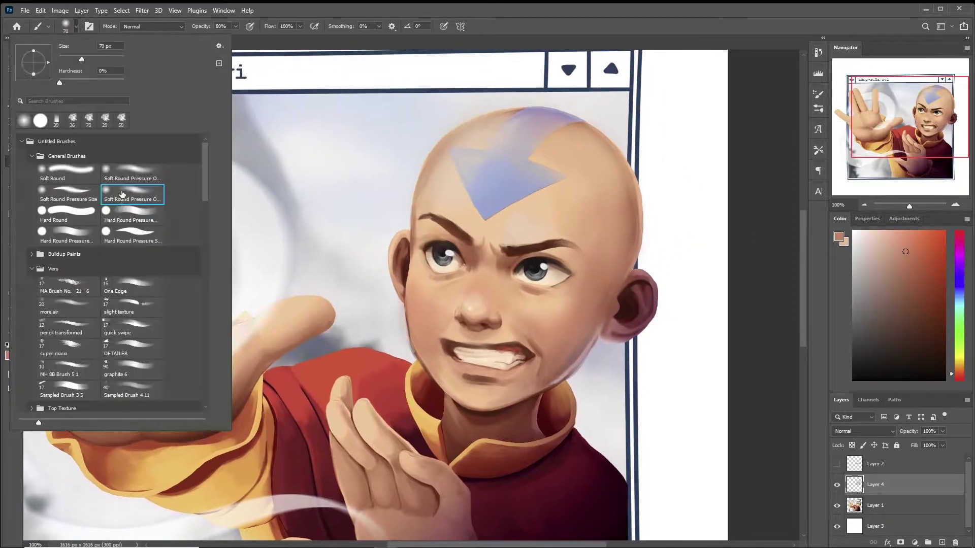
type("10")
key("Return")
left_click(504, 274, "alt")
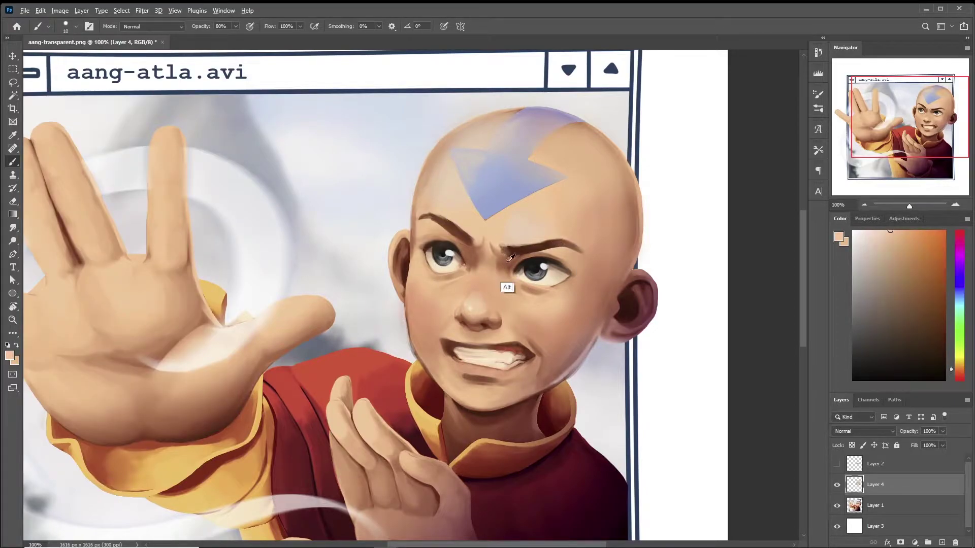
left_click_drag(495, 301, 514, 261)
left_click(510, 270, "alt")
left_click(476, 276, "alt")
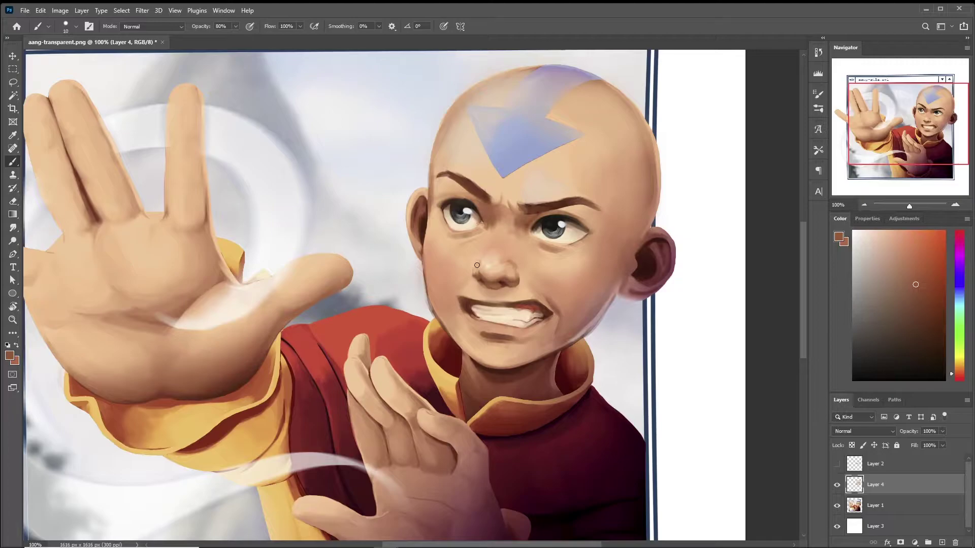
- Darken the mouth corners and lip outline using a hard round brush at 5 px
left_click(514, 286, "alt")
left_click(464, 310, "alt")
left_click(76, 27)
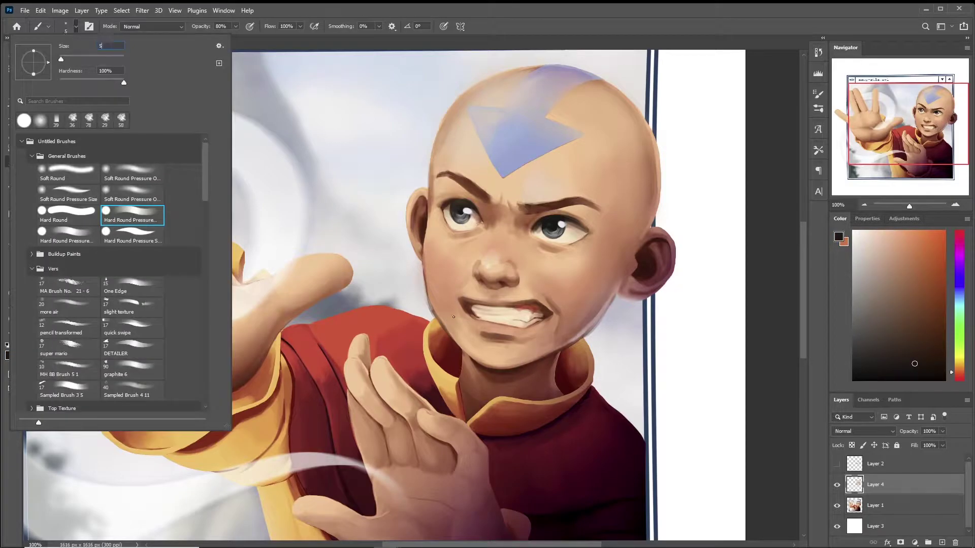
key("Return")
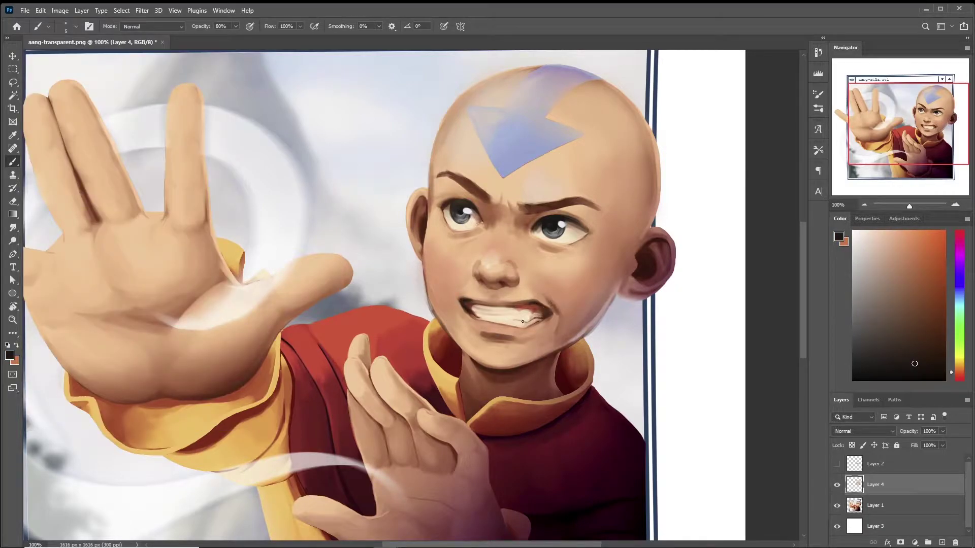
left_click(548, 323, "alt")
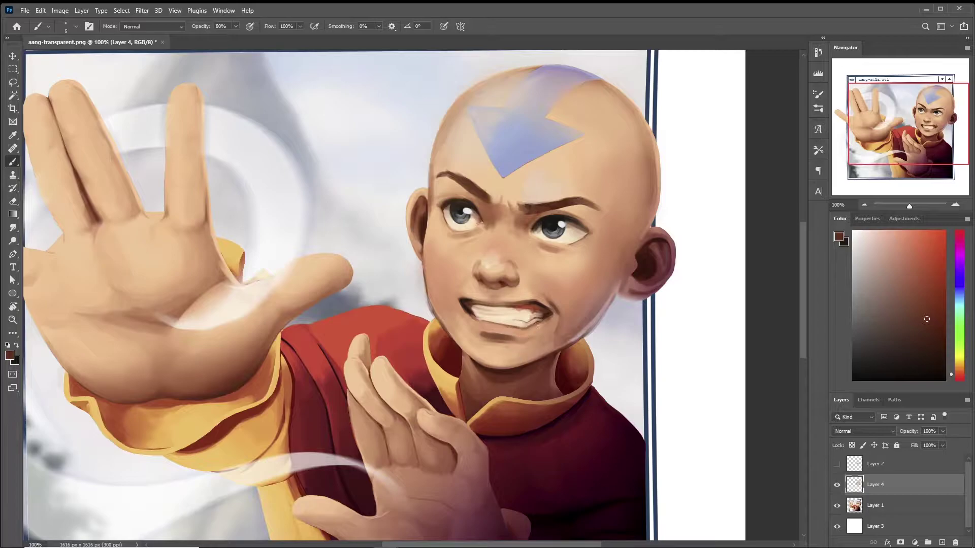
- Clean the head's edge near the left ear with the pale background color and add light blue strokes to the forehead arrow
left_click(422, 186, "alt")
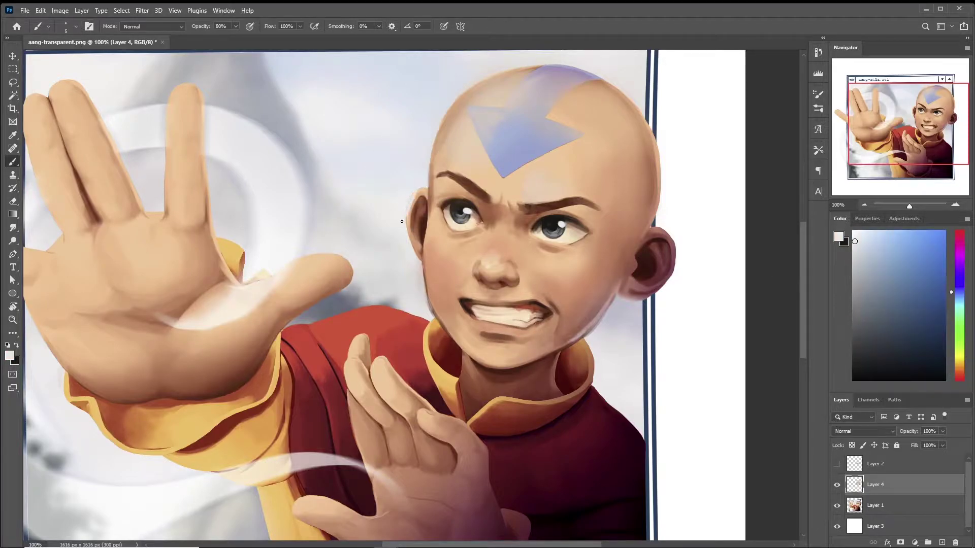
left_click_drag(501, 171, 547, 224)
left_click(546, 176, "alt")
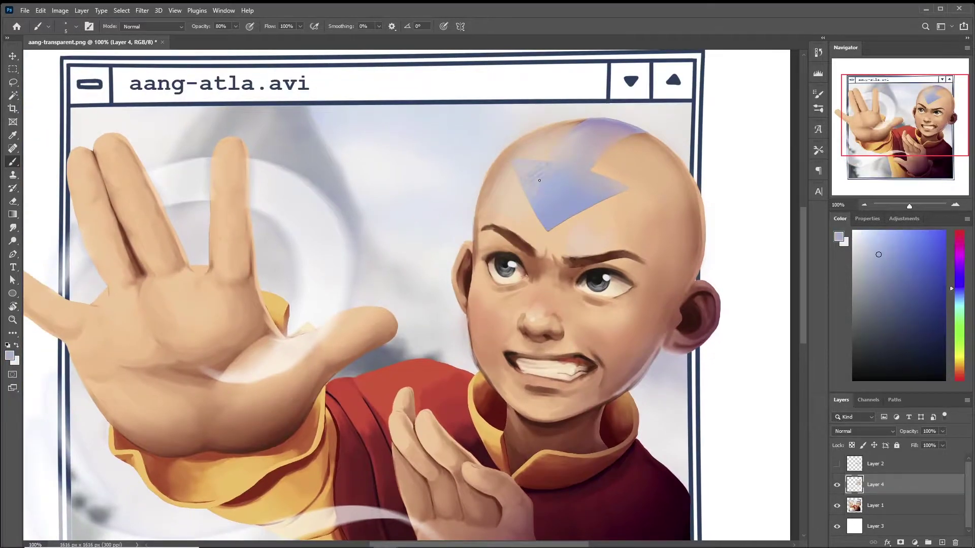
- Tidy the left cheek and head contour with sampled skin and pale background colors
left_click_drag(451, 357, 435, 317)
left_click(468, 319, "alt")
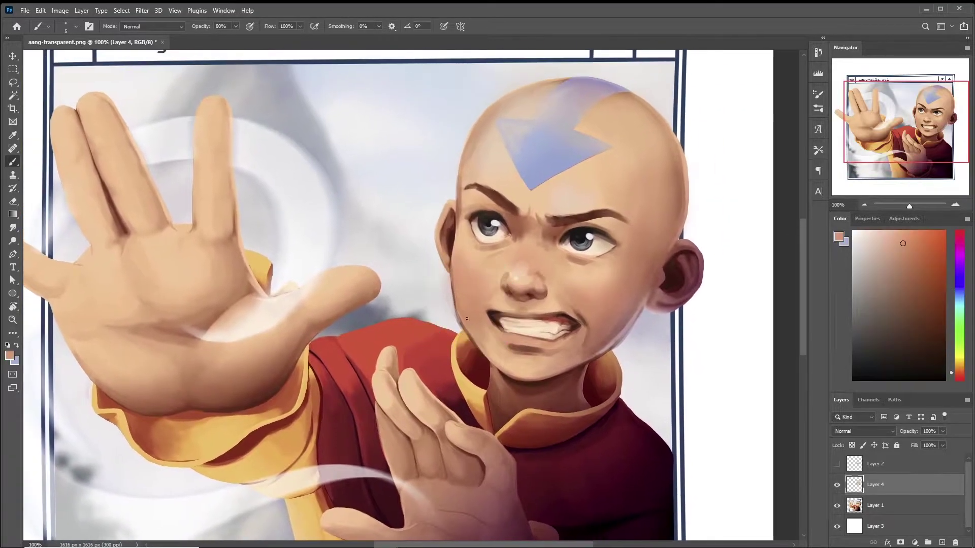
left_click(375, 111, "alt")
- Add a new layer and smooth the forehead edge and the skin between the eyebrows with a 14 px brush
left_click(941, 542)
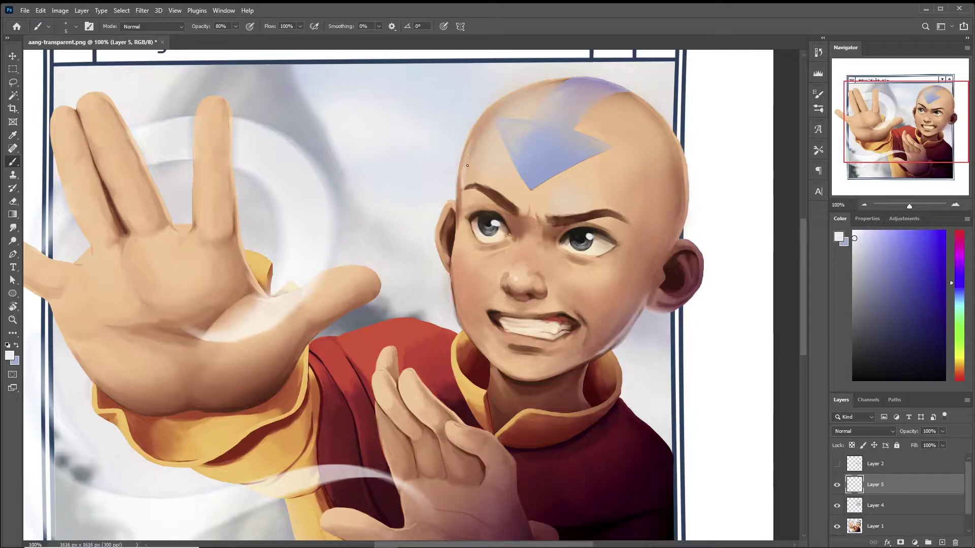
left_click(66, 26)
left_click(163, 214)
left_click(483, 132, "alt")
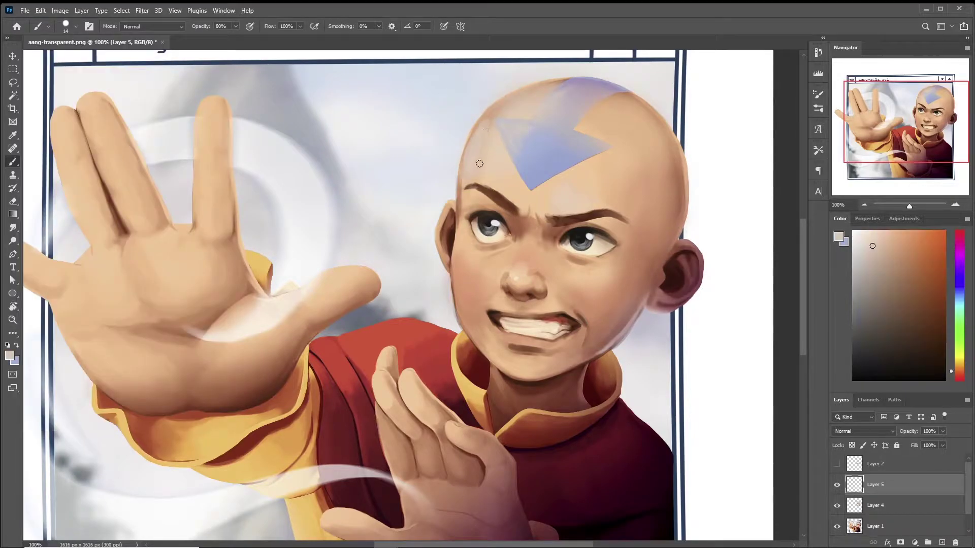
left_click(531, 226, "alt")
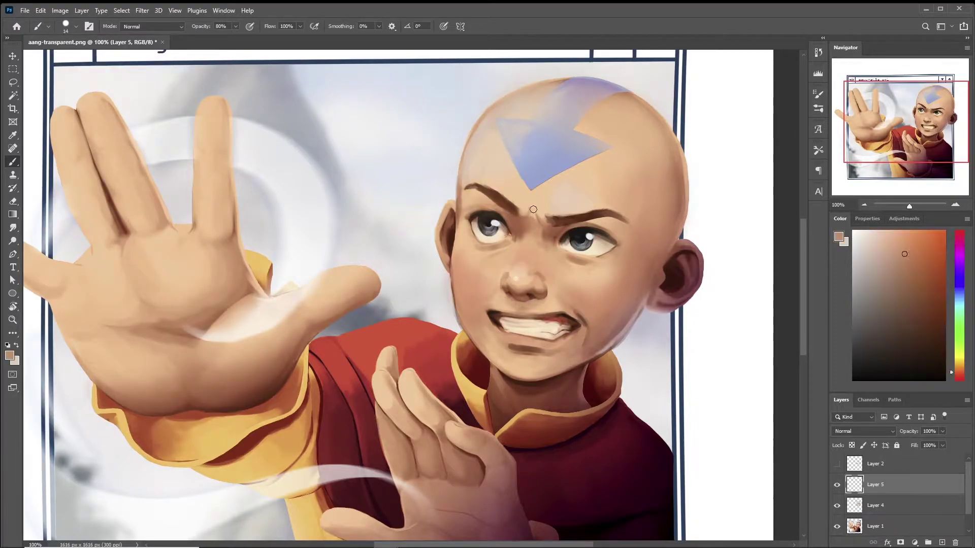
left_click(547, 200, "alt")
- Blend sampled skin tones around the nose bridge and below the right eye
left_click(563, 266, "alt")
left_click_drag(663, 254, 666, 274)
left_click(551, 274, "alt")
left_click_drag(551, 274, 559, 238)
left_click(559, 238, "alt")
left_click(559, 236, "alt")
left_click(558, 259, "alt")
left_click_drag(587, 283, 680, 276)
left_click(864, 204)
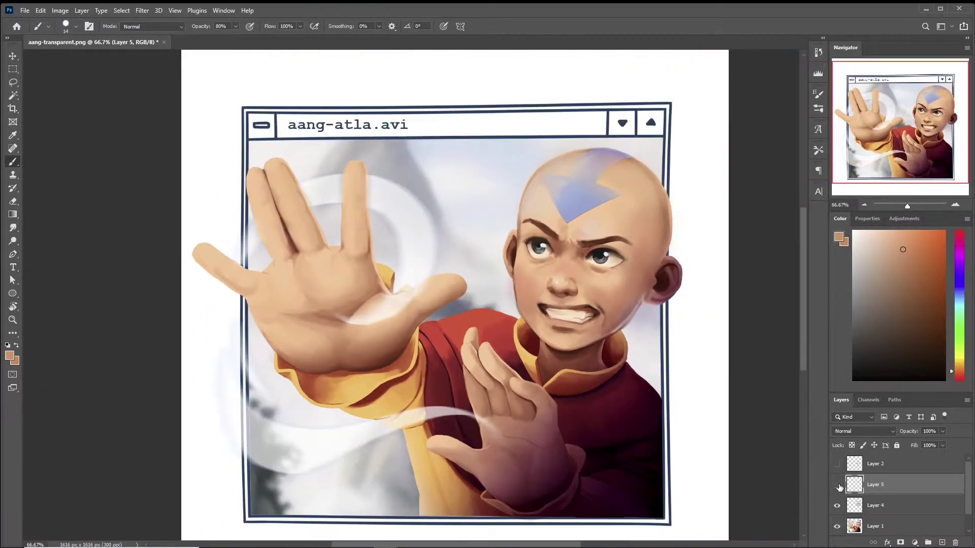
- Lasso the raised hand and sleeve on Layer 1 with a 20 px feather and copy the selection to a new layer
left_click(893, 526)
left_click(13, 82)
mouse_move(378, 230)
left_mouse_down()
mouse_move(253, 164)
mouse_move(271, 265)
mouse_move(197, 233)
mouse_move(297, 400)
mouse_move(433, 416)
mouse_move(495, 293)
mouse_move(417, 266)
left_mouse_up()
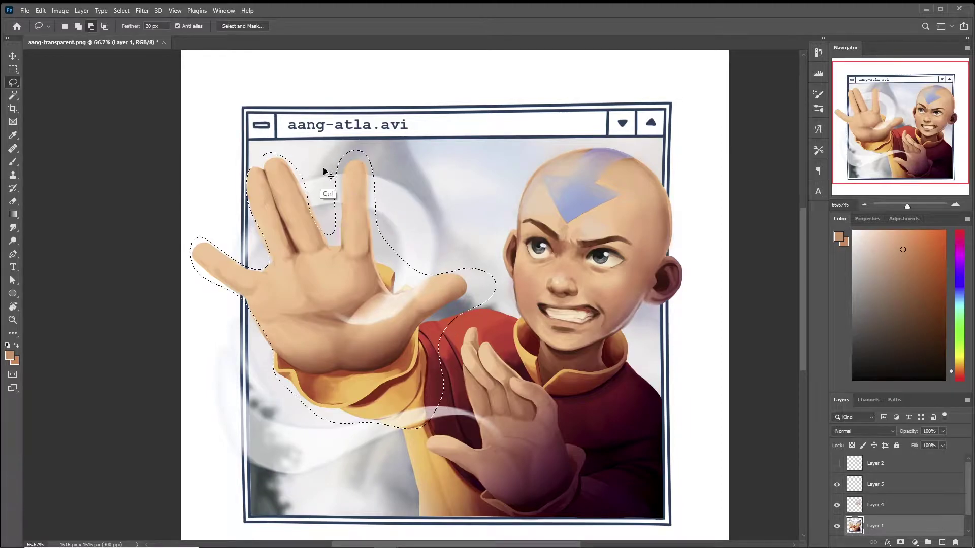
key("ctrl+j")
- Apply a Motion Blur with a -45° angle and 17 px distance to the copied hand layer
key("v")
left_click_drag(346, 254, 347, 260)
left_click(143, 10)
mouse_move(172, 143)
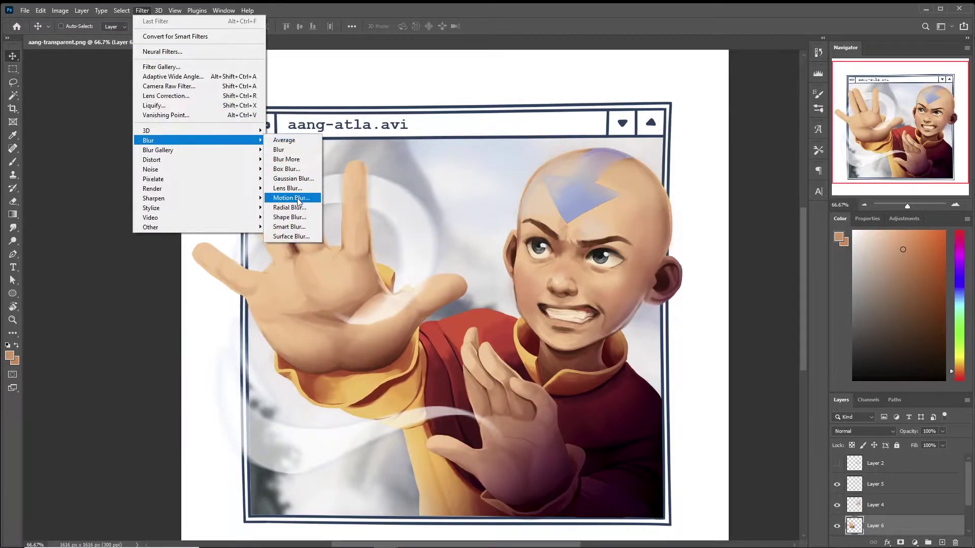
left_click(289, 198)
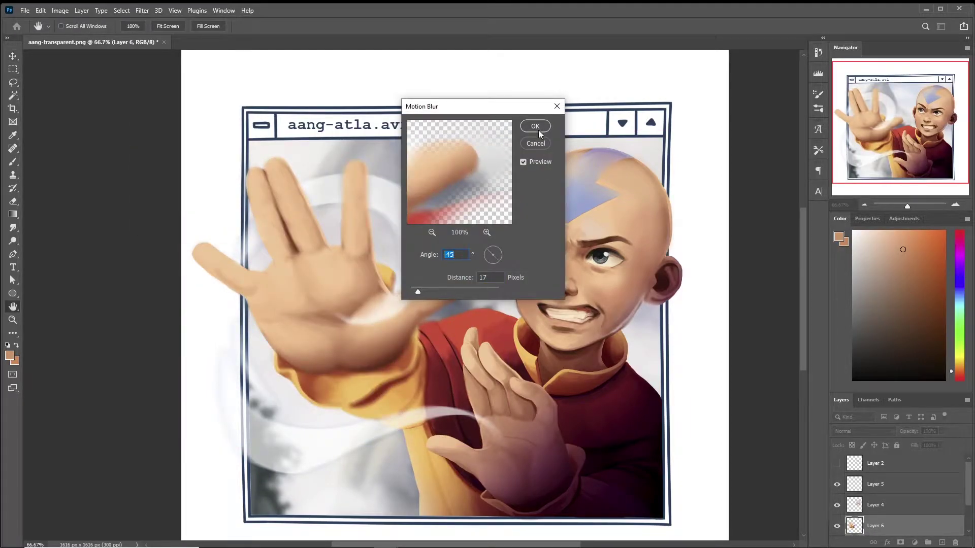
left_click(535, 126)
left_click_drag(535, 132, 539, 112)
- Paint out the white air swirl around the raised fingers in sampled background greys with a 62 px soft brush
key("b")
left_click(75, 26)
left_click(330, 203, "alt")
mouse_move(330, 203)
left_mouse_down()
mouse_move(338, 151)
mouse_move(327, 196)
left_mouse_up()
left_click(327, 167, "alt")
mouse_move(370, 152)
left_mouse_down()
mouse_move(420, 191)
mouse_move(402, 210)
left_mouse_up()
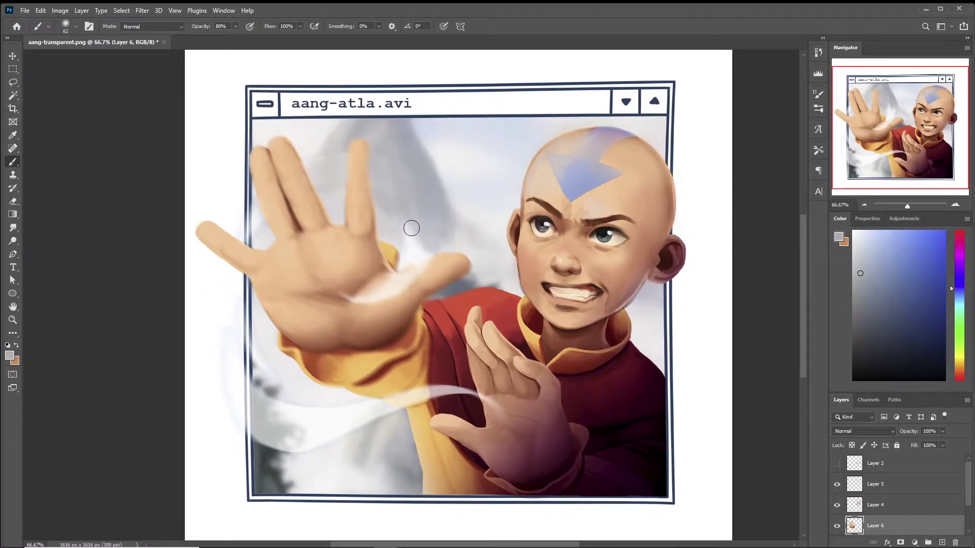
- Paint over the white glow on the raised palm and soften the outstretched little finger's edges in sampled skin tones
left_click(391, 305, "alt")
mouse_move(391, 304)
left_mouse_down()
mouse_move(342, 276)
mouse_move(326, 279)
mouse_move(367, 297)
left_mouse_up()
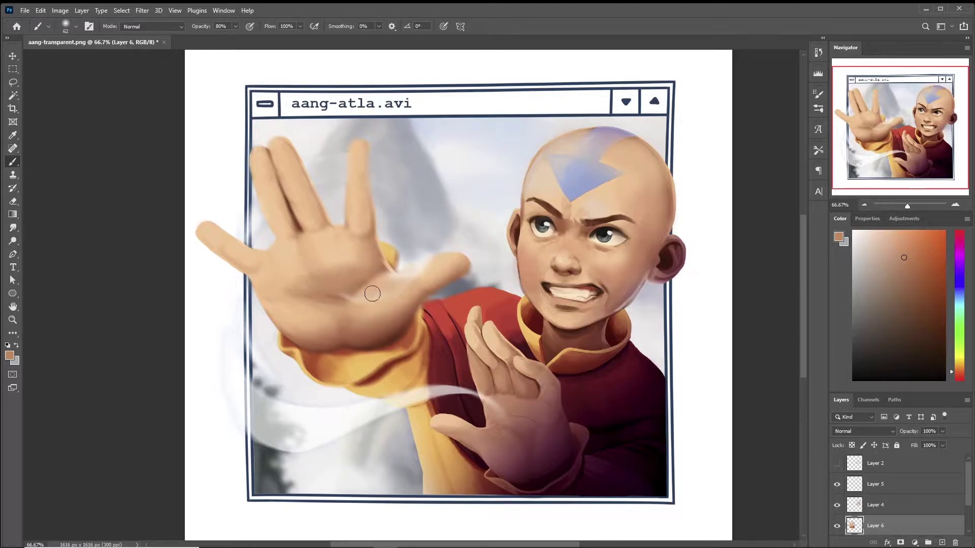
left_click(538, 262, "alt")
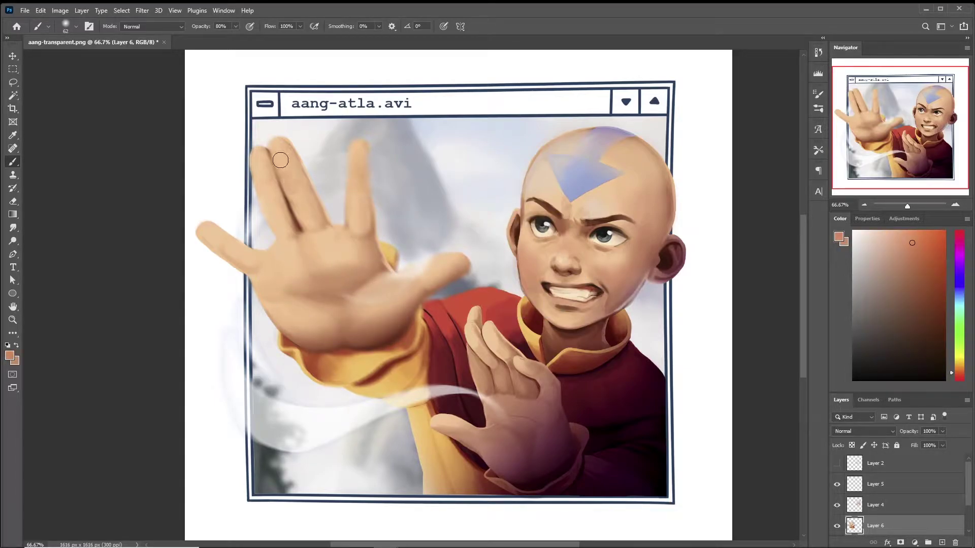
left_click(231, 274, "alt")
left_click(224, 247, "alt")
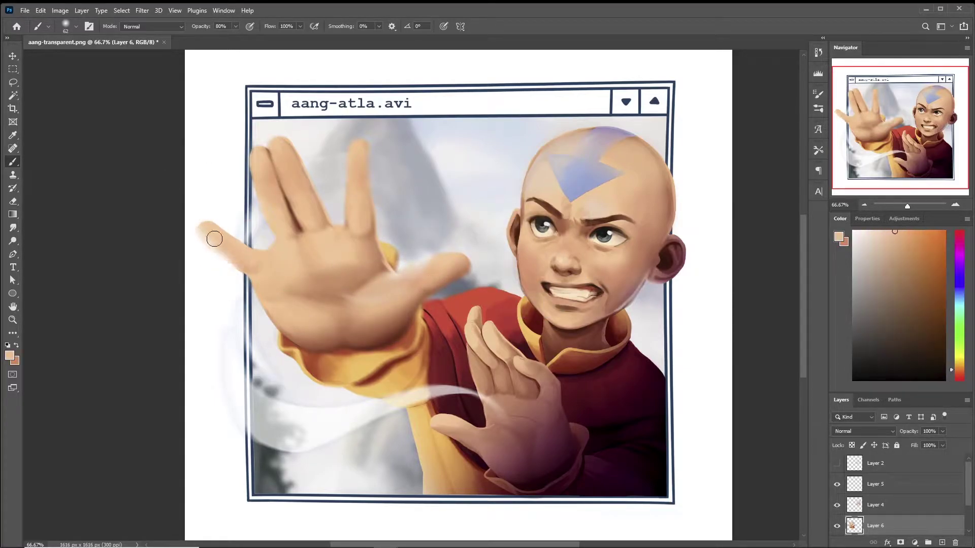
left_click(236, 293, "alt")
- Paint out the white air trail across the sleeve and lower hand with colors sampled around it
left_click(337, 425, "alt")
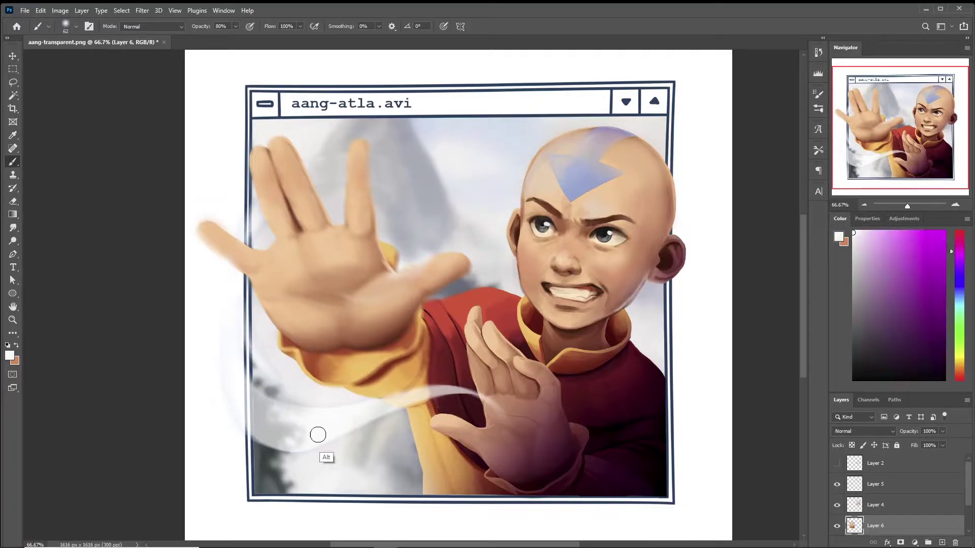
key("x")
left_click(361, 407, "alt")
left_click(420, 405, "alt")
left_click(457, 405, "alt")
left_click(493, 405, "alt")
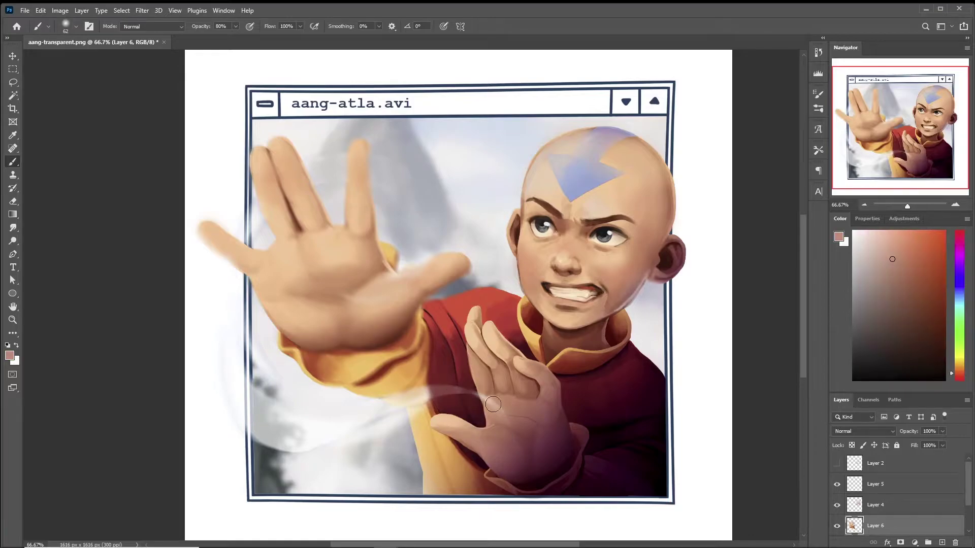
- Add a new layer above Layer 5 and paint soft white air swirls across the robe, the sky and the lower background
left_click(848, 489)
key("ctrl+shift+alt+n")
left_click(253, 323, "alt")
left_click_drag(526, 403, 665, 401)
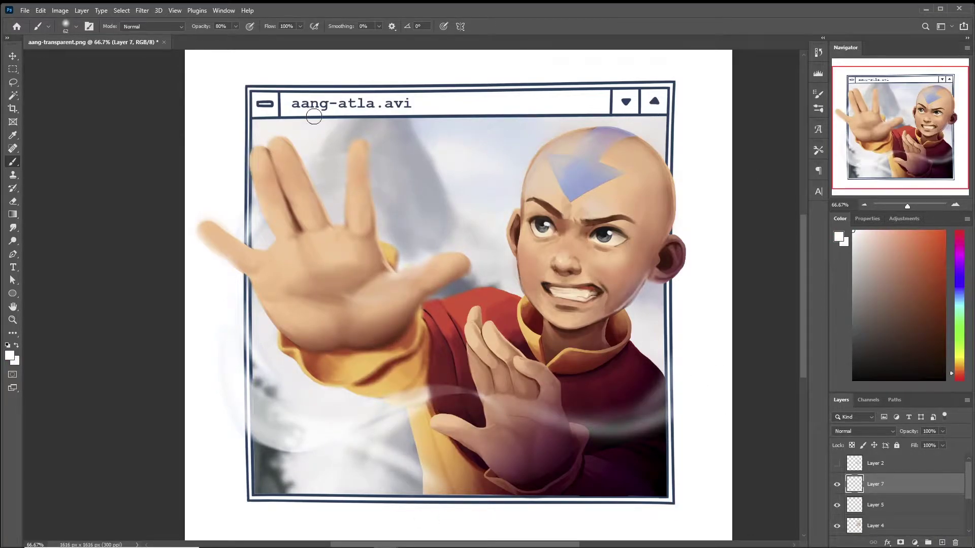
mouse_move(396, 210)
left_mouse_down()
mouse_move(595, 114)
mouse_move(643, 122)
left_mouse_up()
mouse_move(259, 386)
left_mouse_down()
mouse_move(337, 479)
mouse_move(425, 479)
mouse_move(457, 490)
left_mouse_up()
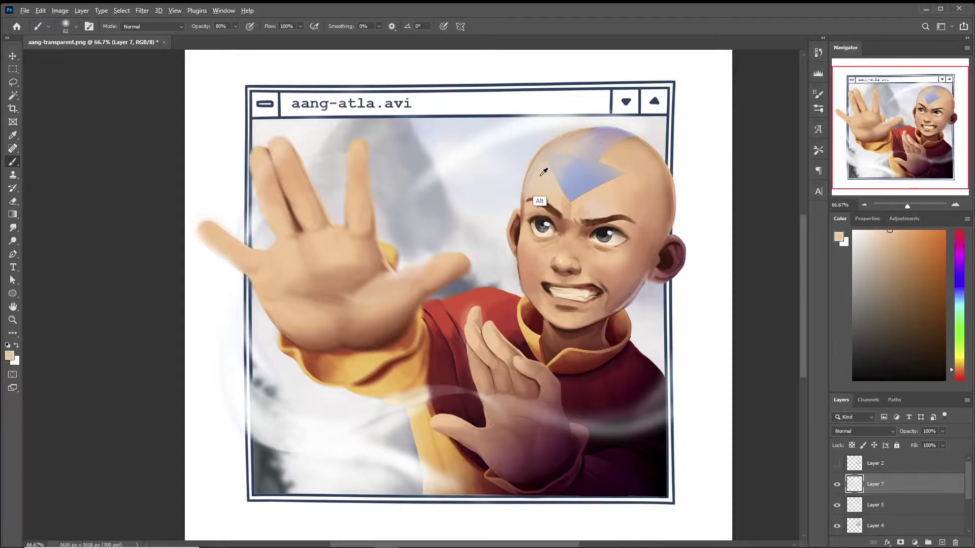
- Brush a faint light lavender haze over the red shoulder beside the raised hand
left_click(536, 201, "alt")
left_click(872, 235)
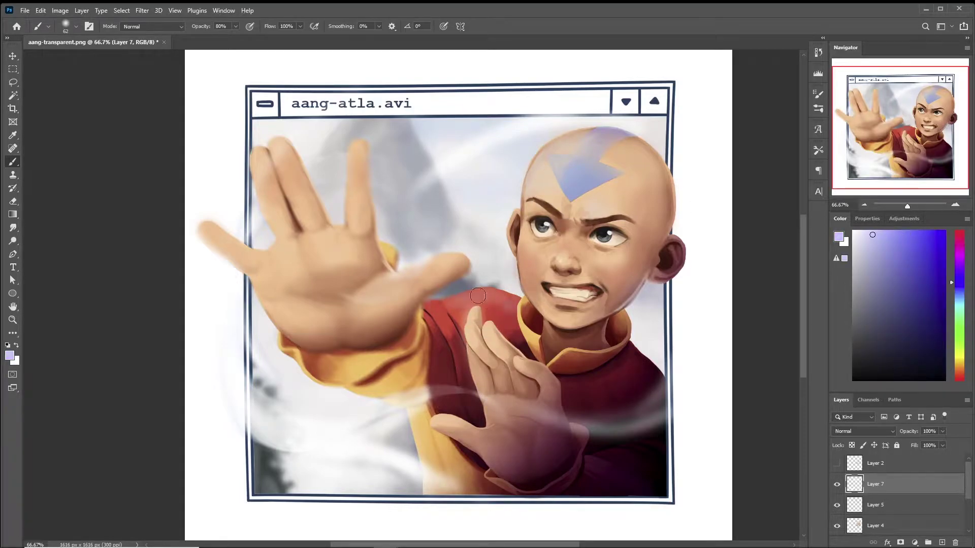
left_click_drag(468, 301, 447, 325)
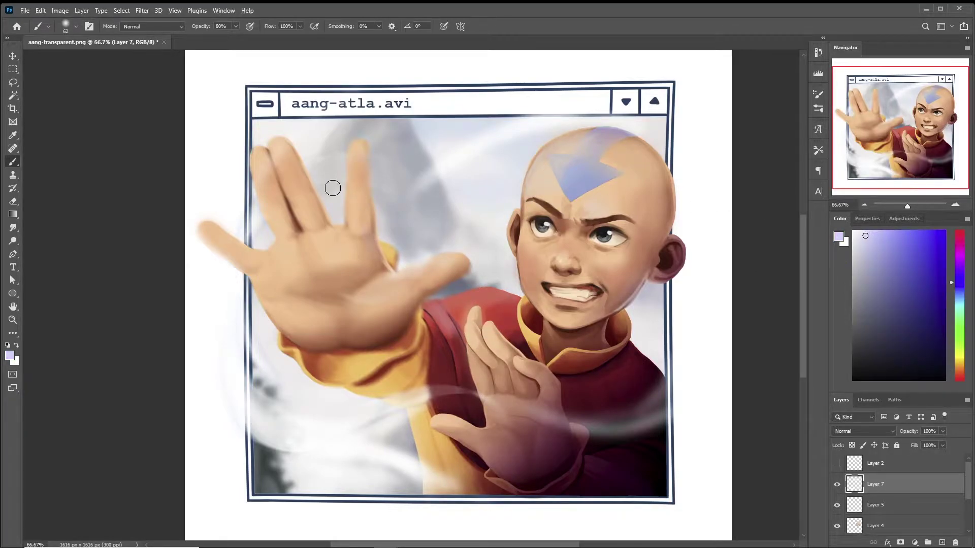
- Reduce the soft brush to 32 px and touch up the raised hand's fingertips in sampled skin tones
left_click(548, 304, "alt")
left_click(77, 26)
left_click_drag(117, 69, 79, 69)
left_click(660, 244, "alt")
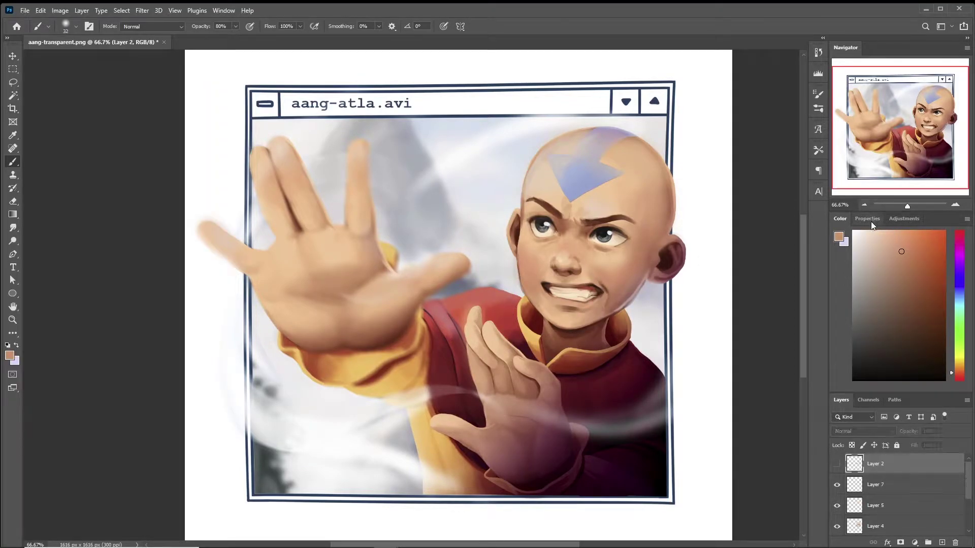
- Add a fully desaturated Hue/Saturation adjustment layer above Layer 2, hide it, and make Layer 7 active
left_click_drag(896, 311, 836, 311)
left_click(836, 465)
left_click(878, 505)
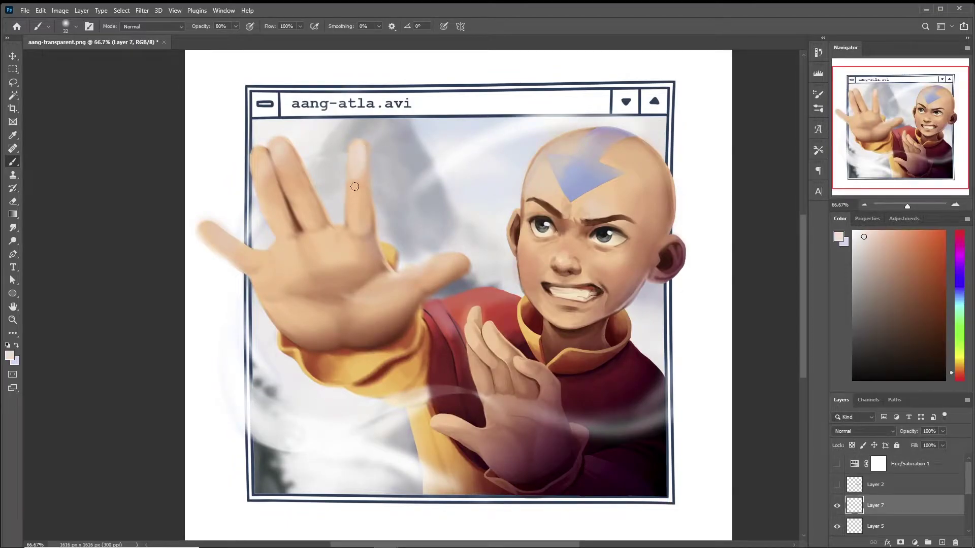
- Check the painting's values in greyscale with the adjustment layer, hide it again, and blend the pale fingertip highlights into the skin
left_click(836, 464)
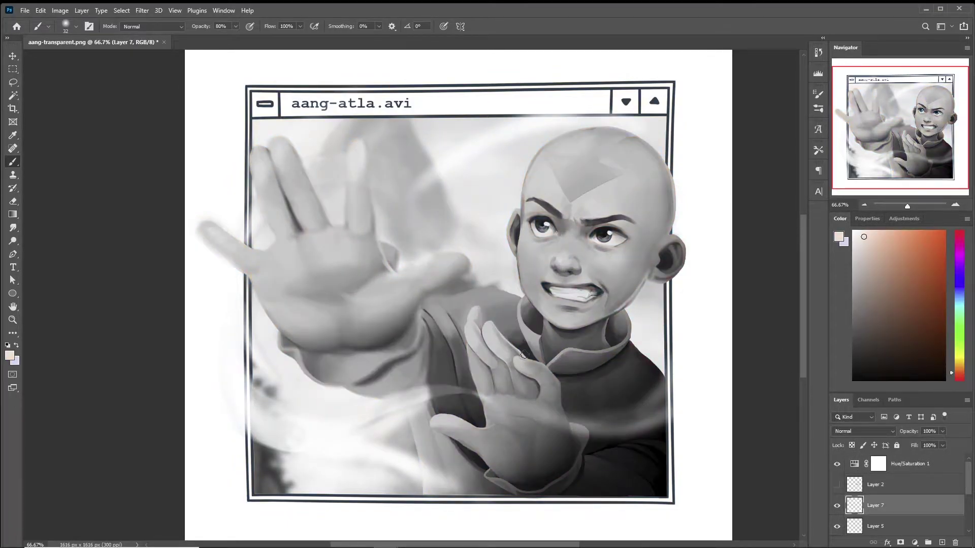
left_click(836, 464)
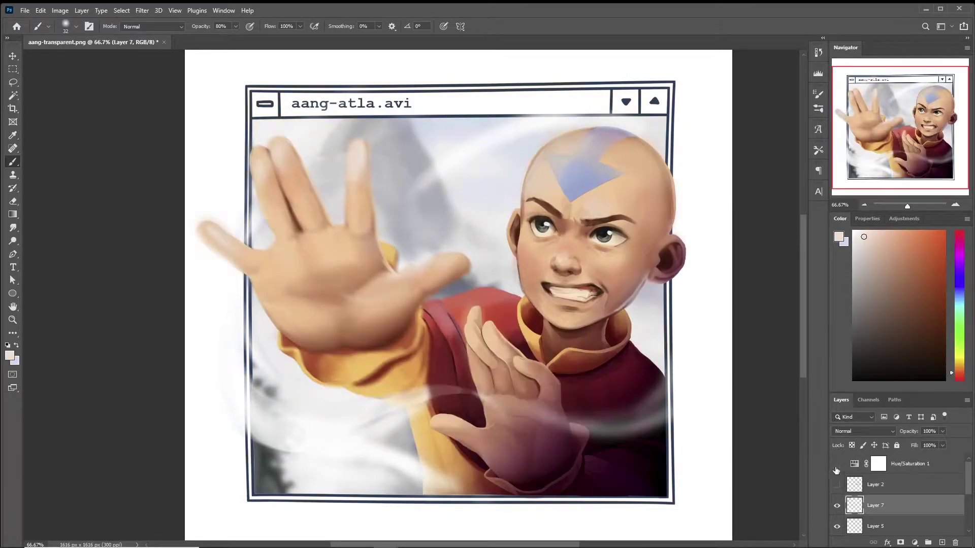
left_click(356, 173, "alt")
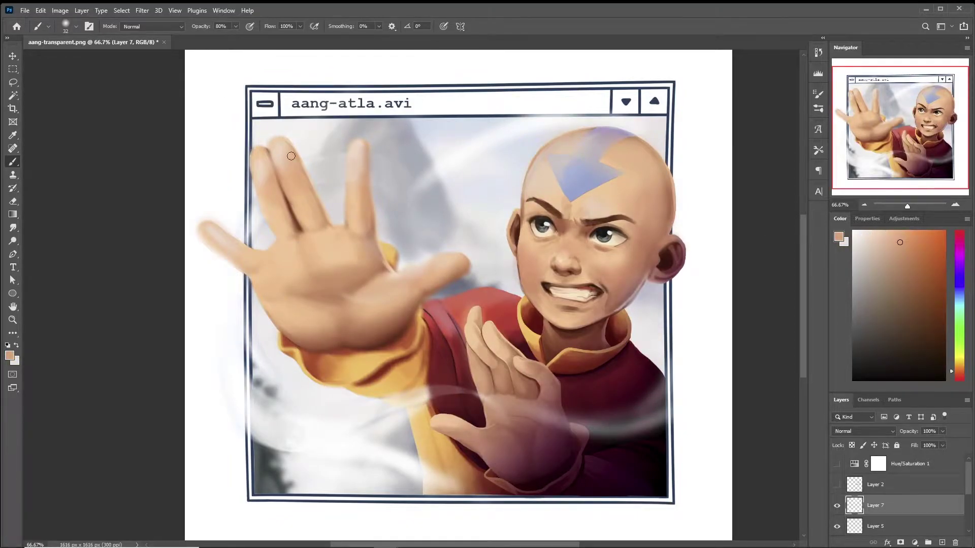
- Blend sampled skin tones over the raised hand's finger bases and palm, and merge the painting layers above Layer 3 into Layer 7
left_click(360, 177, "alt")
left_click(391, 279, "alt")
left_click(275, 234, "alt")
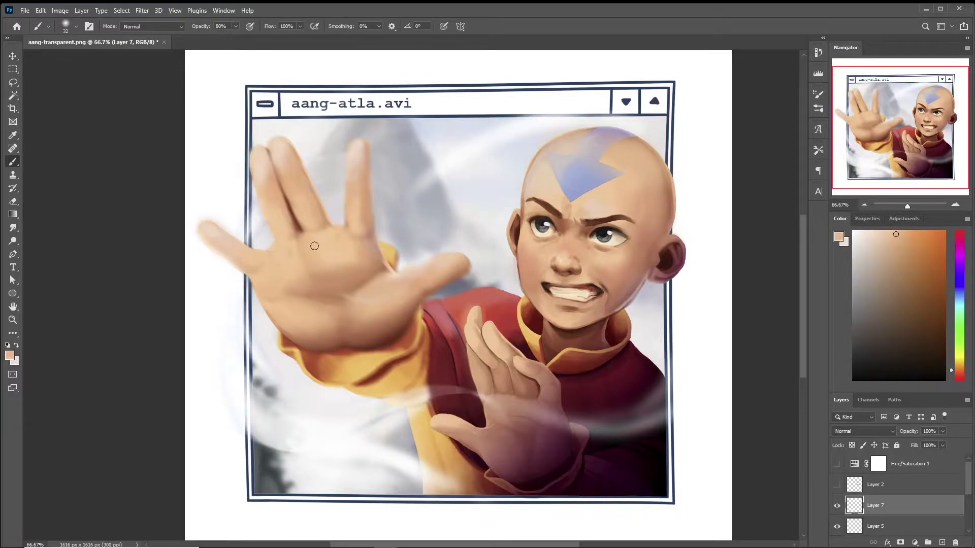
left_click(289, 229, "alt")
left_click(320, 224, "alt")
left_click(346, 252, "alt")
left_click(279, 253, "alt")
key("ctrl+e")
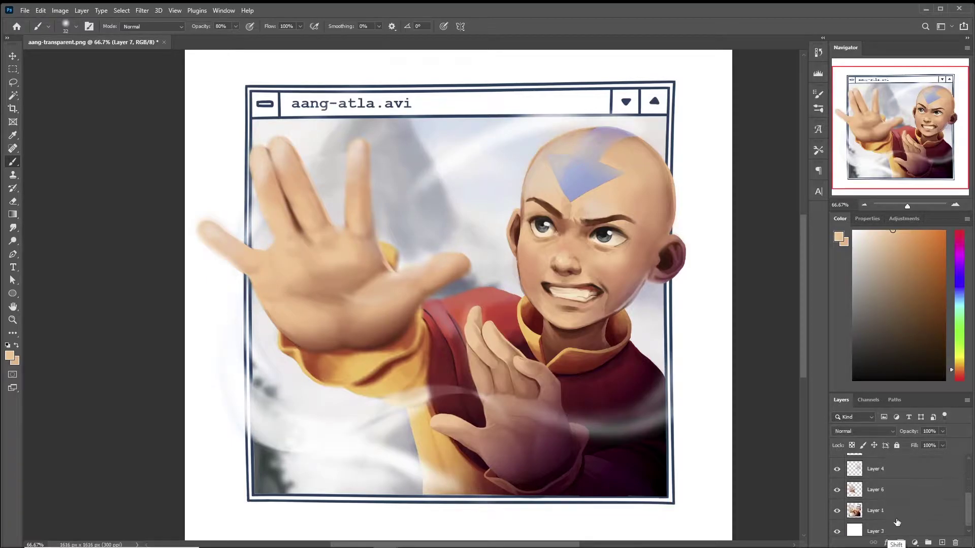
- Copy the raised hand's two adjoining fingers to a new layer using a 5 px feathered lasso, then scale the copy to about 103% and rotate it about 2.5°
key("l")
left_click(151, 25)
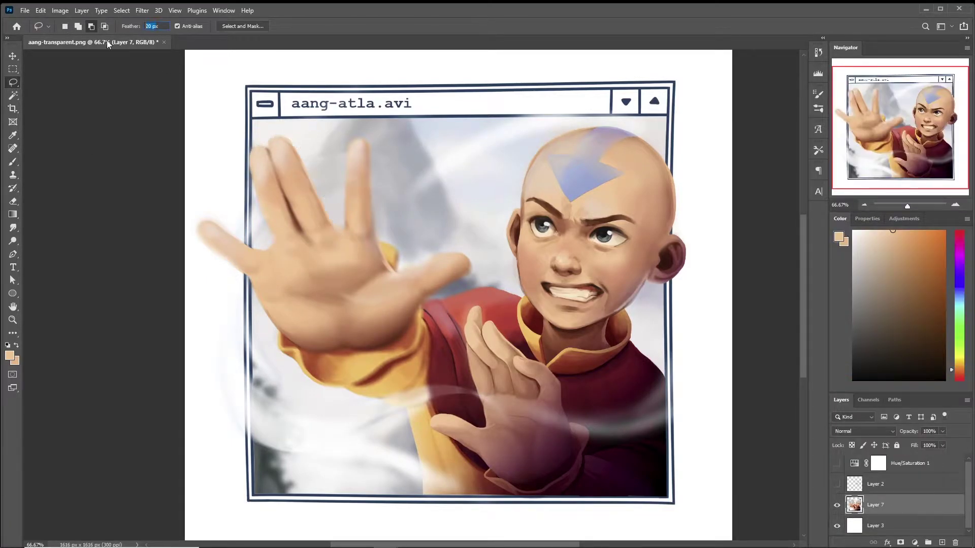
left_click_drag(252, 148, 345, 239)
right_click(315, 182)
left_click(330, 268)
key("ctrl+t")
left_click_drag(293, 127, 292, 121)
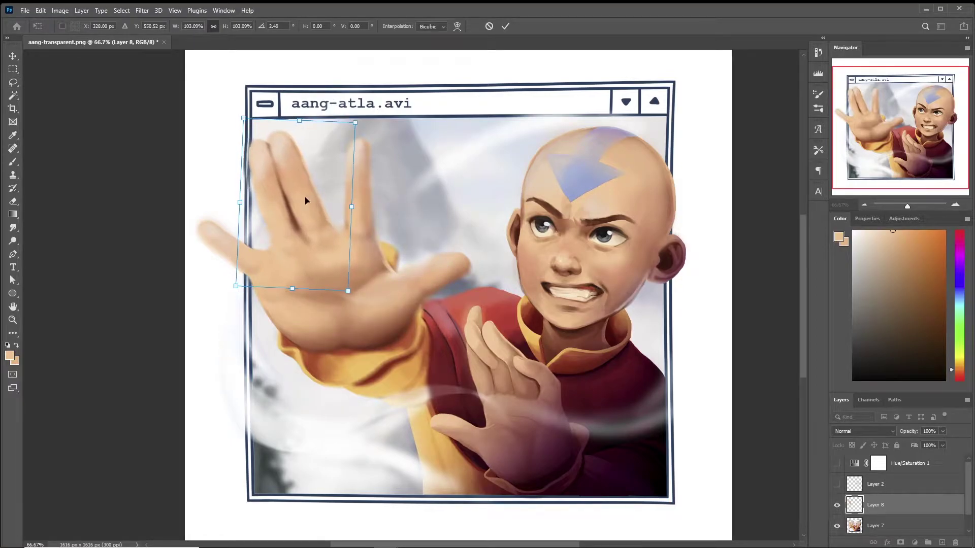
key("Return")
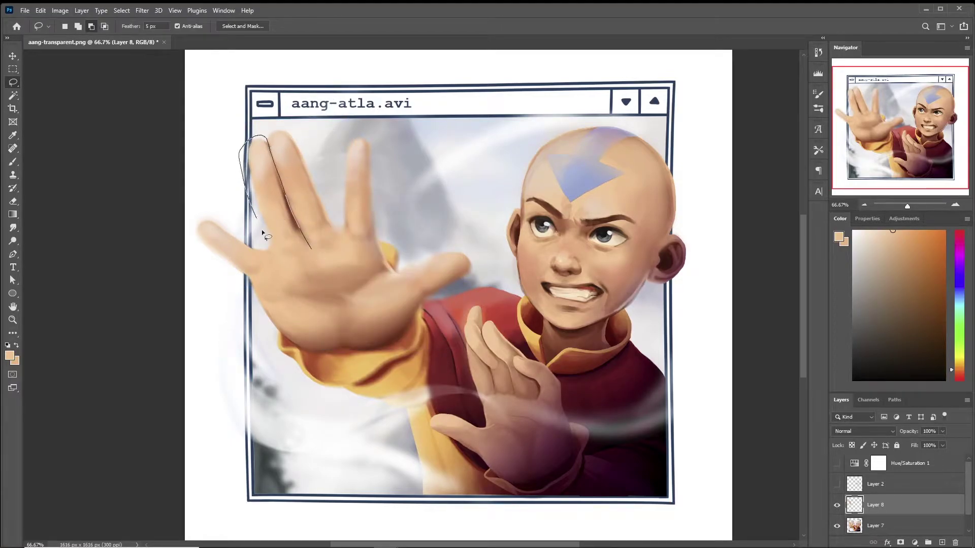
- Lasso the outer of the raised hand's two adjoining fingers and adjust its position and shape with Free Transform
left_click_drag(256, 216, 284, 244)
key("ctrl+t")
mouse_move(325, 284)
left_mouse_down()
mouse_move(305, 219)
mouse_move(282, 221)
mouse_move(290, 227)
left_mouse_up()
key("Return")
- Repaint the raised hand's finger creases and palm on Layer 8 in sampled skin tones, enlarging the soft brush to 69 px
key("b")
left_click(299, 227, "alt")
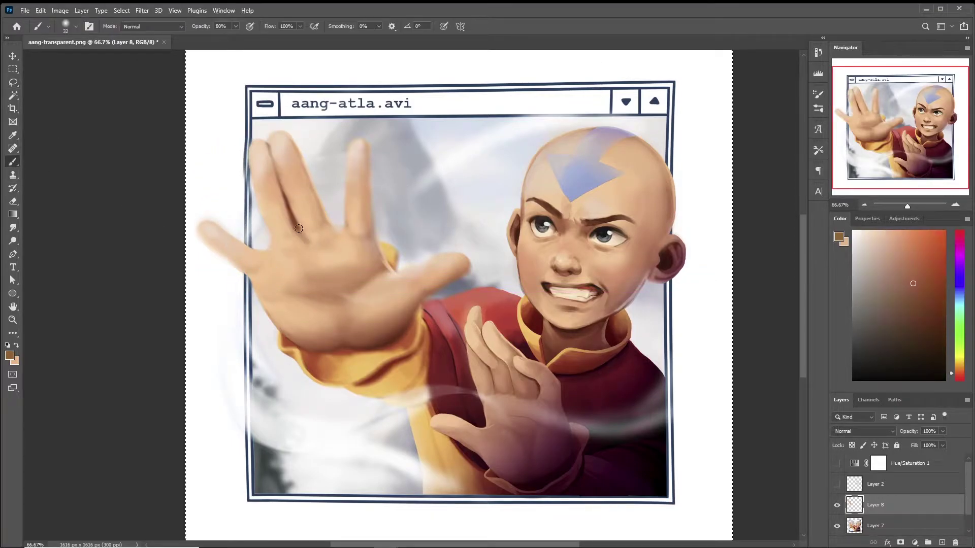
left_click(309, 266, "alt")
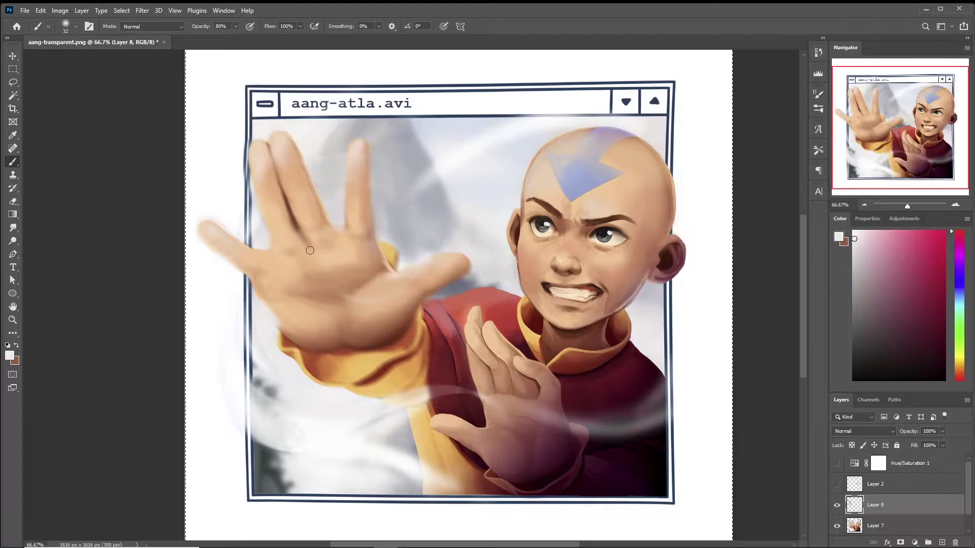
left_click(281, 253, "alt")
left_click(300, 320, "alt")
left_click(293, 347, "alt")
right_click(102, 80)
key("Return")
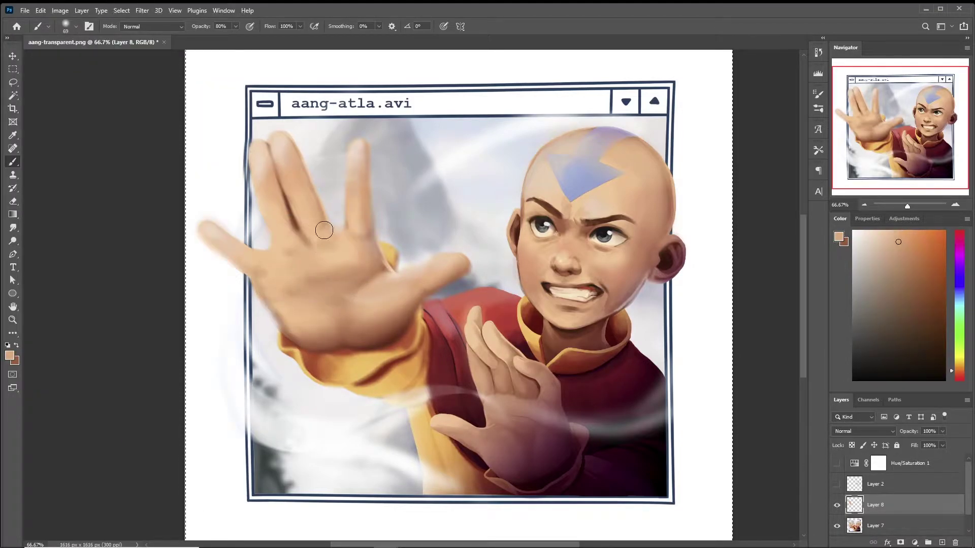
left_click(272, 240, "alt")
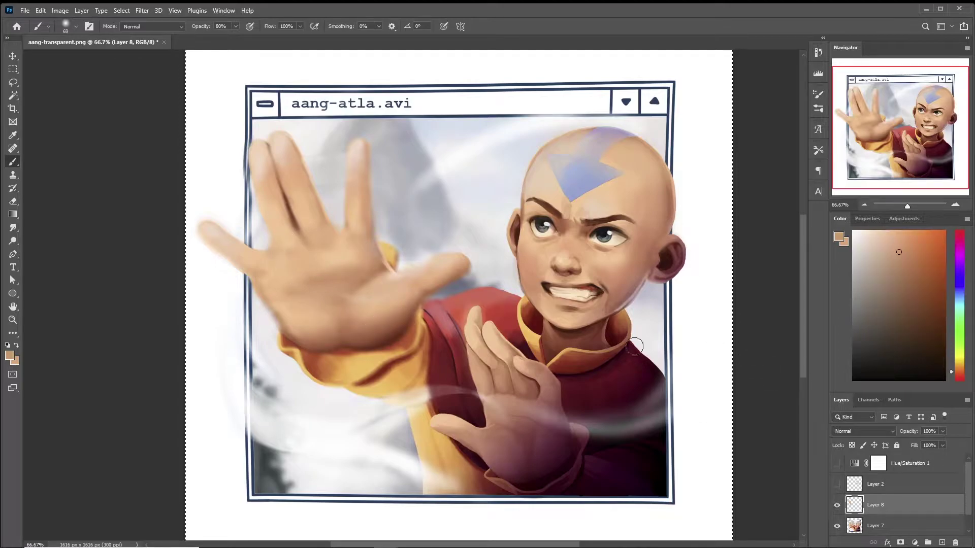
left_click(481, 352, "alt")
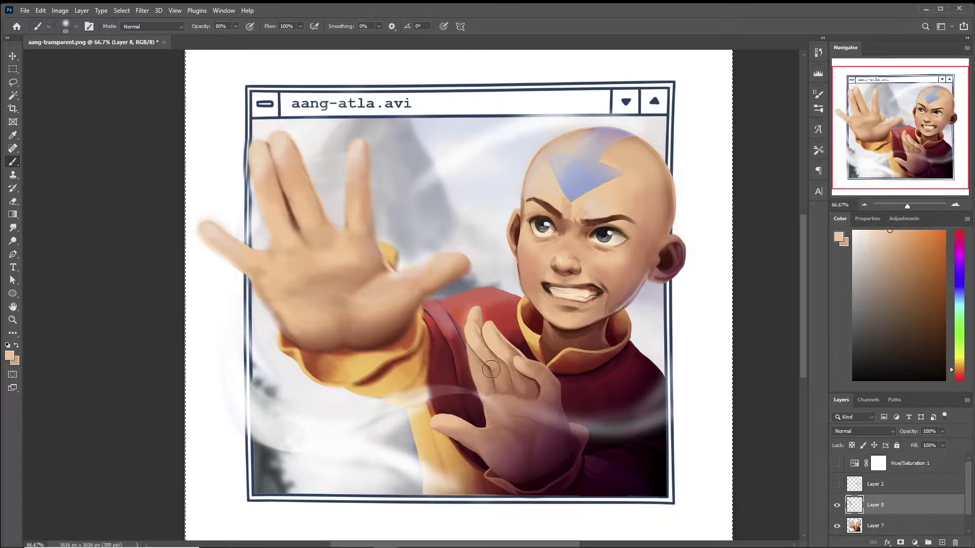
- Copy the lower hand from Layer 7 to a new layer with the lasso and apply a Motion Blur to it
key("alt+bracketleft")
key("l")
mouse_move(428, 440)
left_mouse_down()
mouse_move(509, 487)
mouse_move(594, 444)
mouse_move(561, 360)
left_mouse_up()
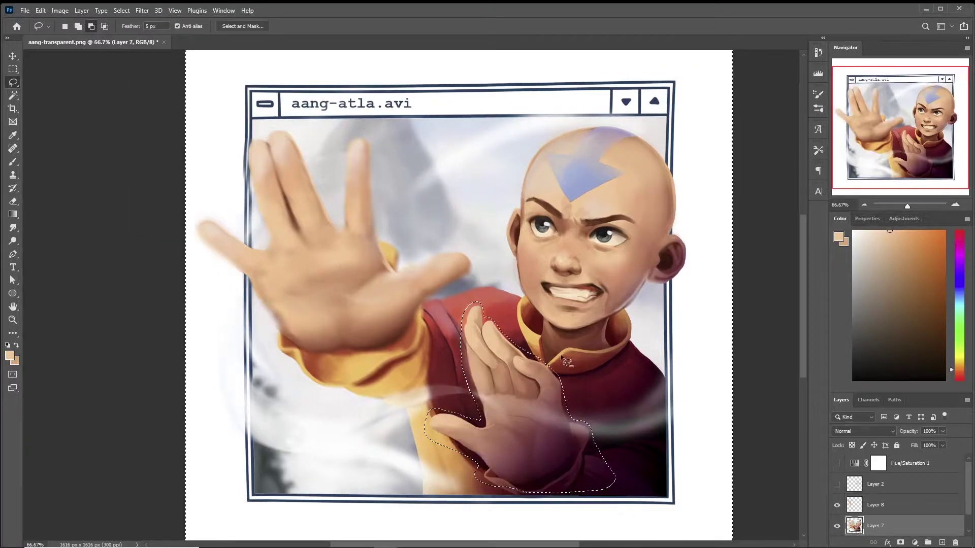
key("ctrl+j")
left_click(142, 11)
mouse_move(175, 141)
left_click(292, 199)
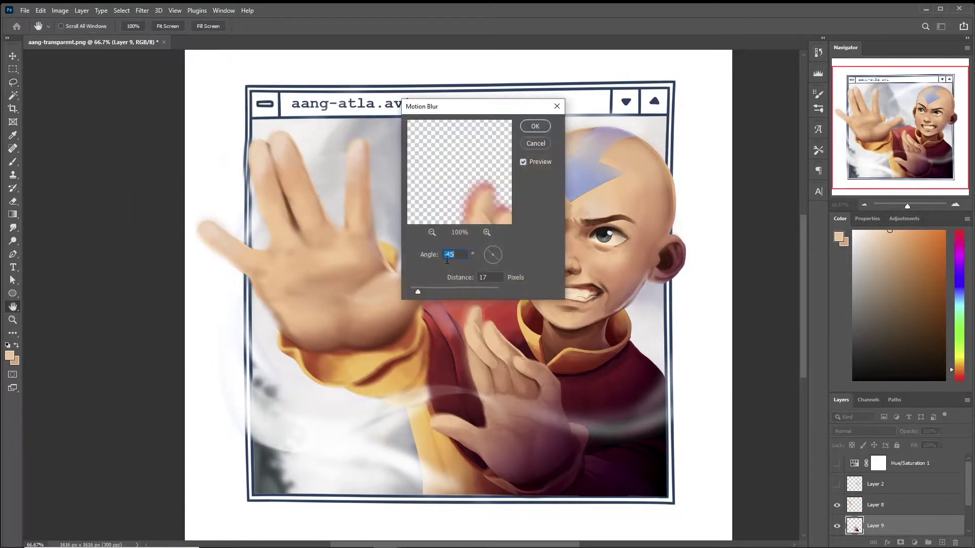
key("Return")
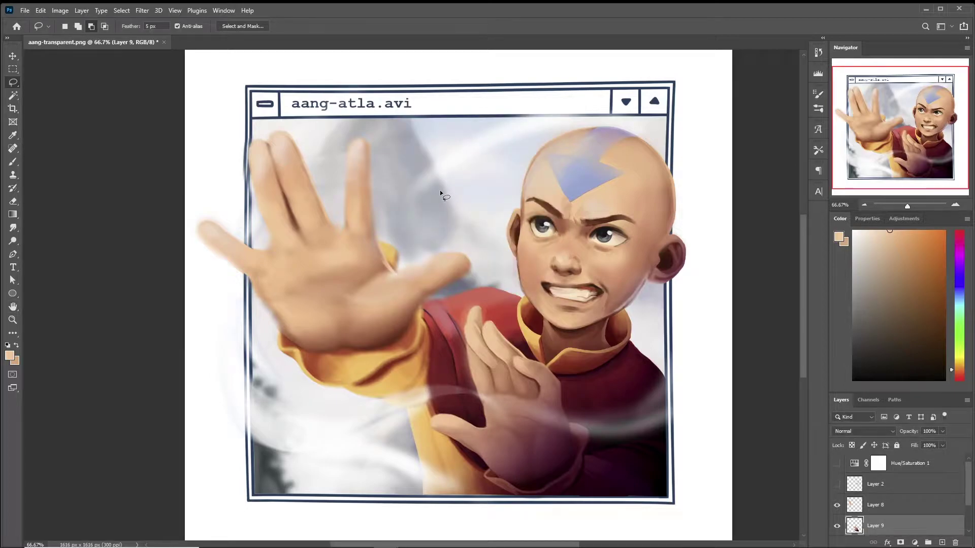
- Compare the Aang painting with its earlier state through the document history
left_click(818, 53)
left_click(710, 67)
key("ctrl+z")
key("ctrl+shift+z")
key("ctrl+z")
left_click(818, 52)
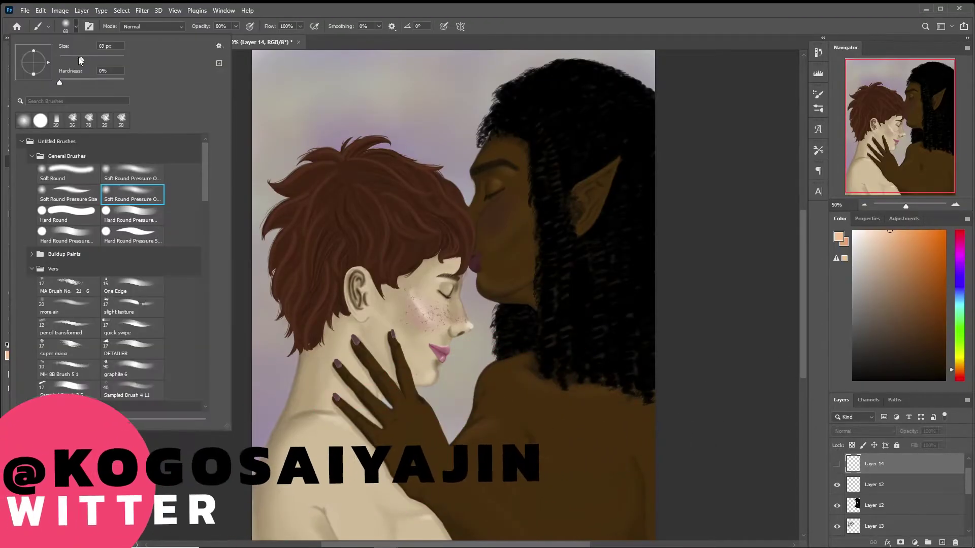
- Switch to elkaXdrynja.psd and shade under the long-haired figure's jaw on Layer 14 with sampled darks, using 10 px hard and 77 px soft brushes
left_click(561, 276, "alt")
mouse_move(507, 314)
left_mouse_down()
mouse_move(497, 287)
mouse_move(467, 264)
mouse_move(451, 273)
left_mouse_up()
left_click(66, 25)
left_click(118, 209)
key("Return")
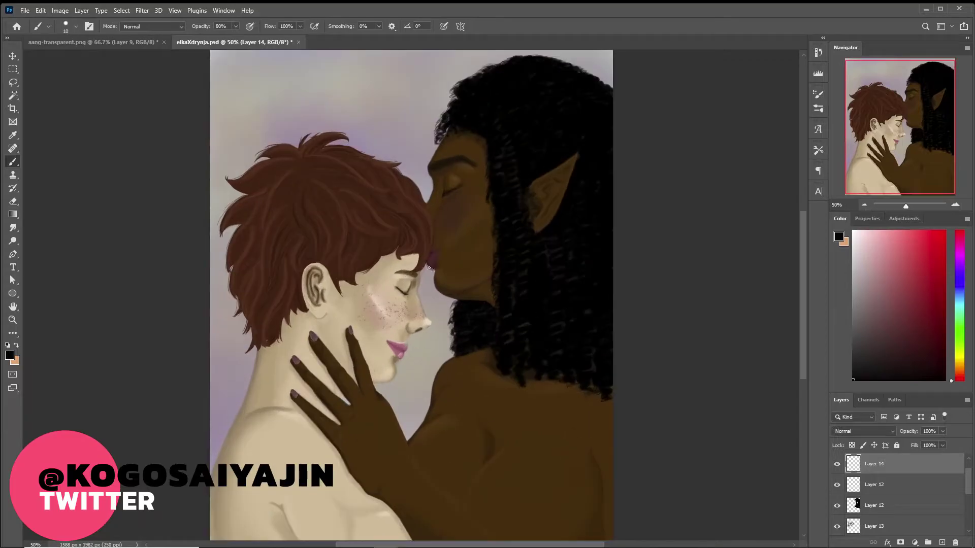
left_click(477, 298, "alt")
left_click(66, 25)
left_click(132, 194)
left_click(497, 293, "alt")
left_click(482, 298, "alt")
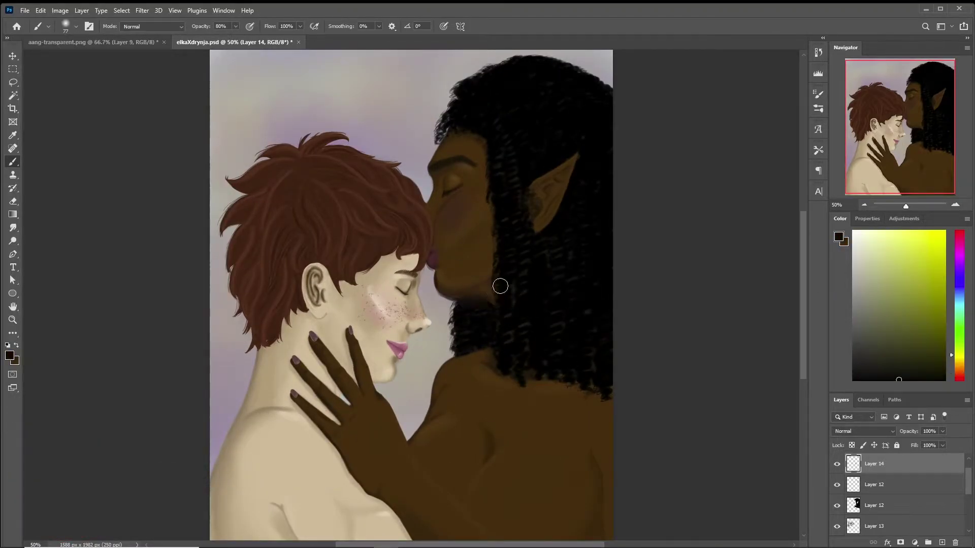
left_click(487, 248, "alt")
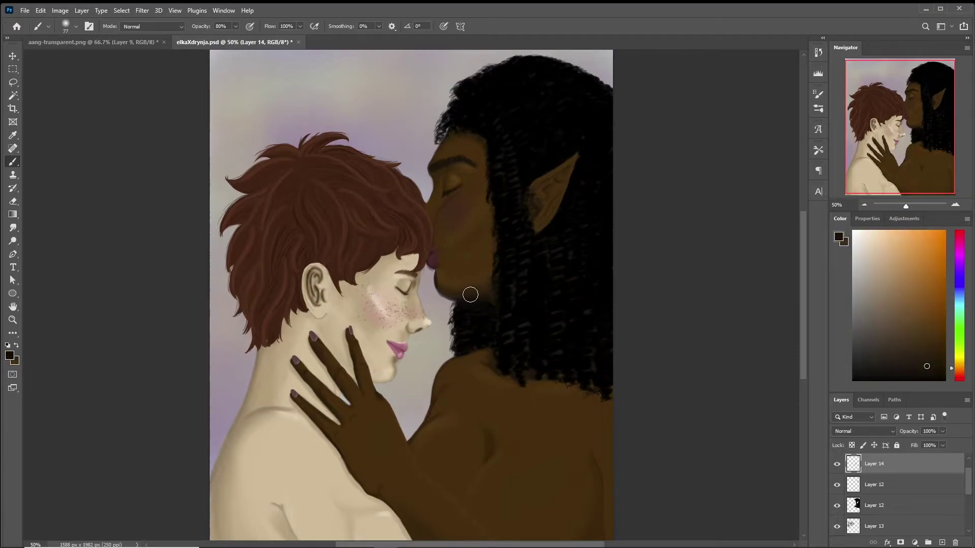
- Brush a lighter, less saturated brown highlight onto the long-haired figure's cheek and forehead
left_click(458, 214, "alt")
left_click(903, 281)
mouse_move(462, 202)
left_mouse_down()
mouse_move(479, 183)
mouse_move(459, 212)
left_mouse_up()
left_click_drag(452, 131, 449, 161)
left_click(453, 149, "alt")
left_click(460, 202, "alt")
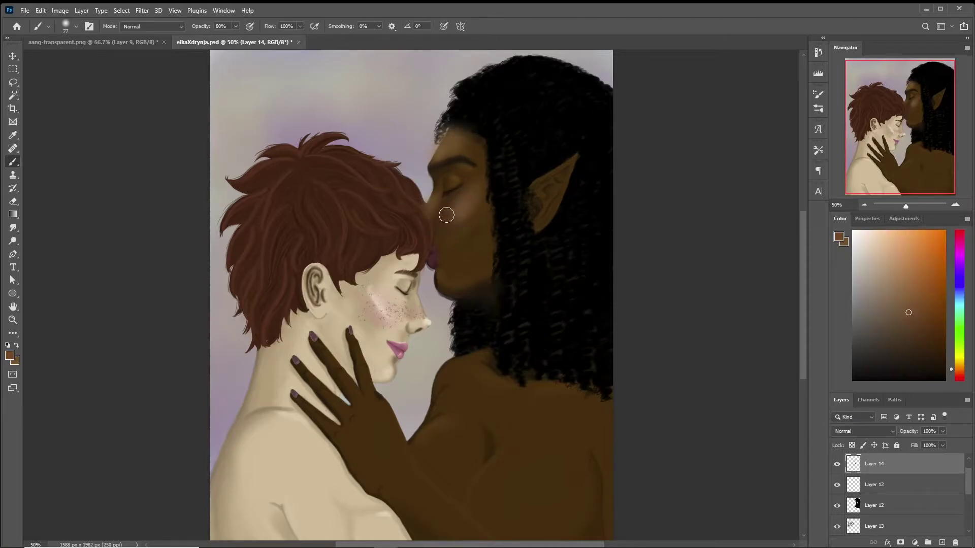
- Enlarge the soft brush to 114 px and blend sampled warm browns across the long-haired figure's cheek and jaw
left_click(75, 26)
left_click_drag(40, 51, 50, 50)
key("Return")
left_click(463, 223, "alt")
left_click(467, 284, "alt")
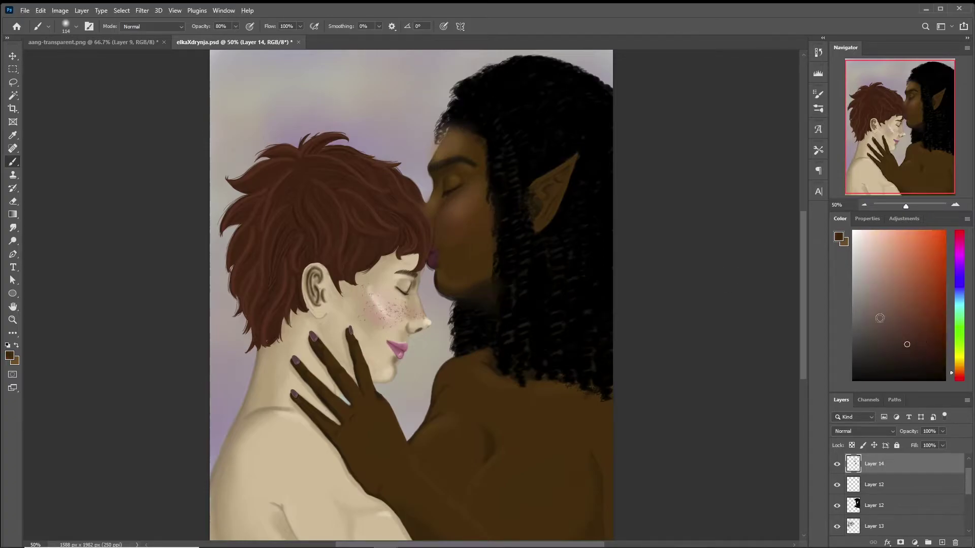
left_click(452, 295, "alt")
- Refine the long-haired figure's brow, forehead contour and lash line in sampled browns with a 10 px hard round pressure brush
key("ctrl+plus")
key("ctrl+plus")
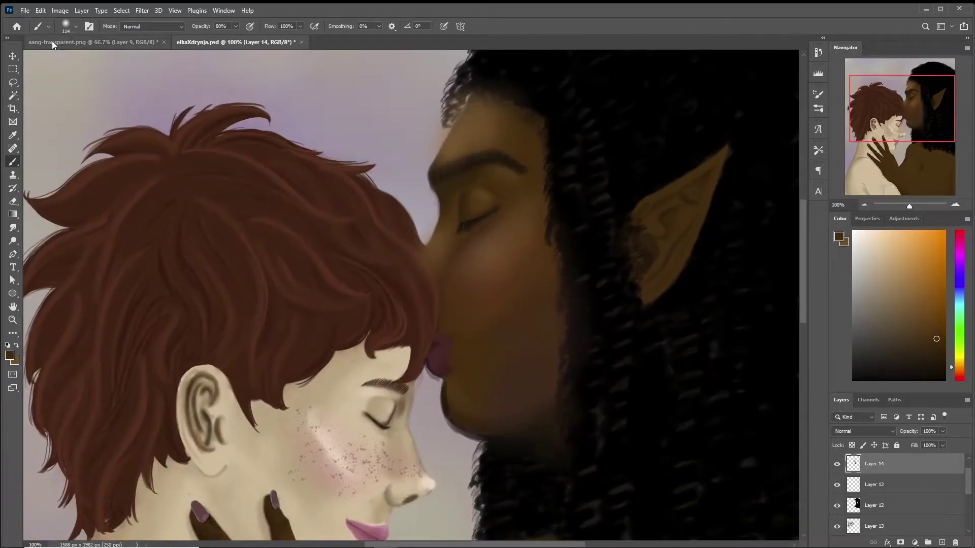
right_click(56, 58)
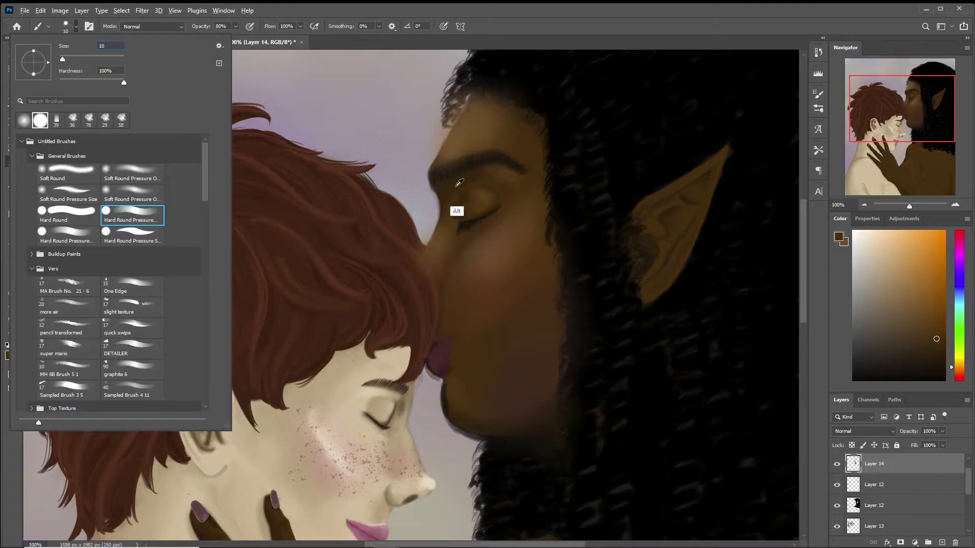
left_click(463, 181, "alt")
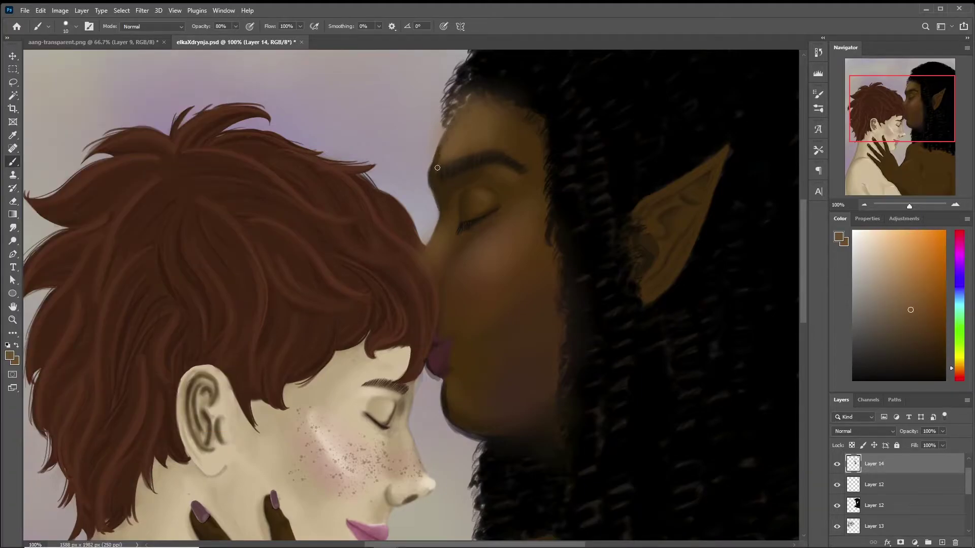
left_click(442, 167, "alt")
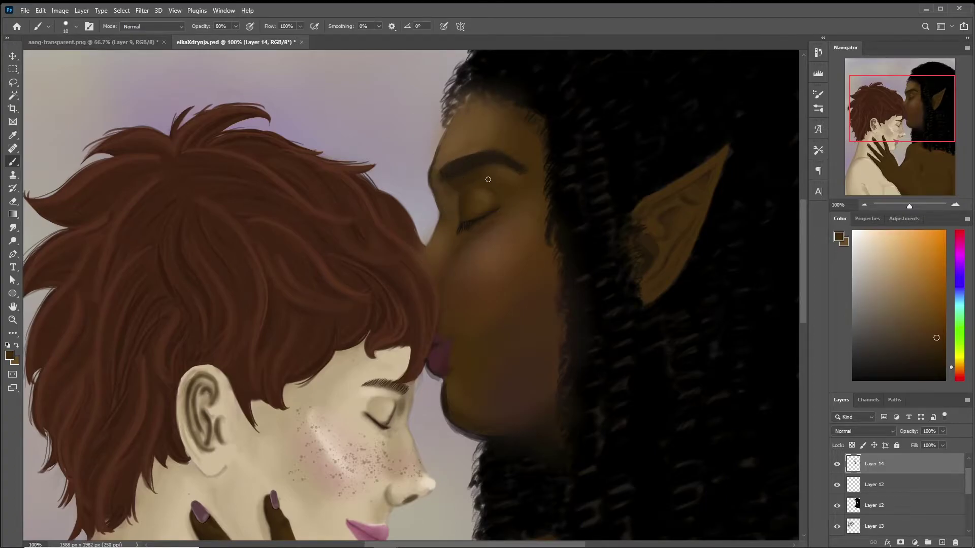
left_click(507, 204, "alt")
- Soften the shading below the long-haired figure's closed eye and along the nose with a soft brush in sampled skin browns
left_click(76, 27)
double_click(135, 219)
left_click(513, 290, "alt")
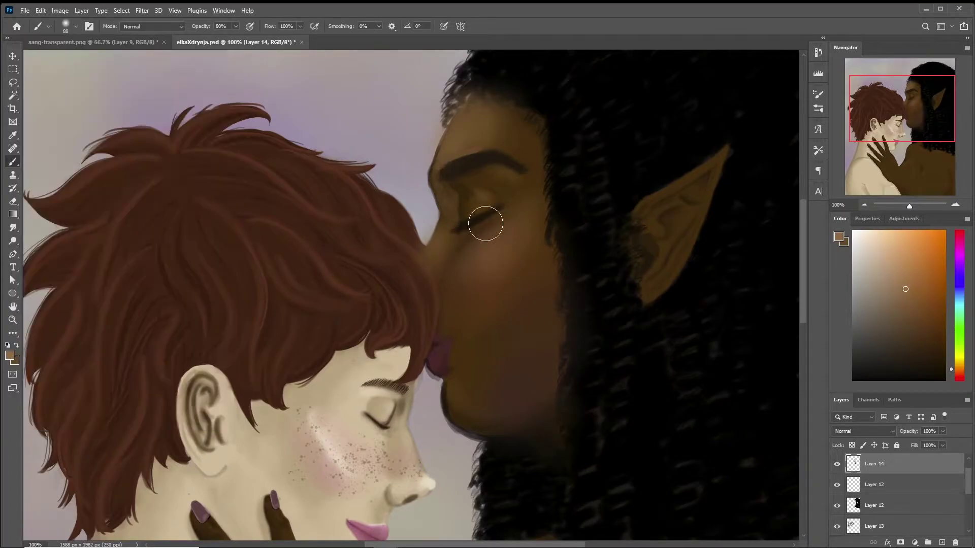
scroll(508, 183, "up", 1)
scroll(450, 248, "down", 4)
scroll(573, 224, "up", 1)
scroll(442, 245, "down", 1)
left_click(451, 248, "alt")
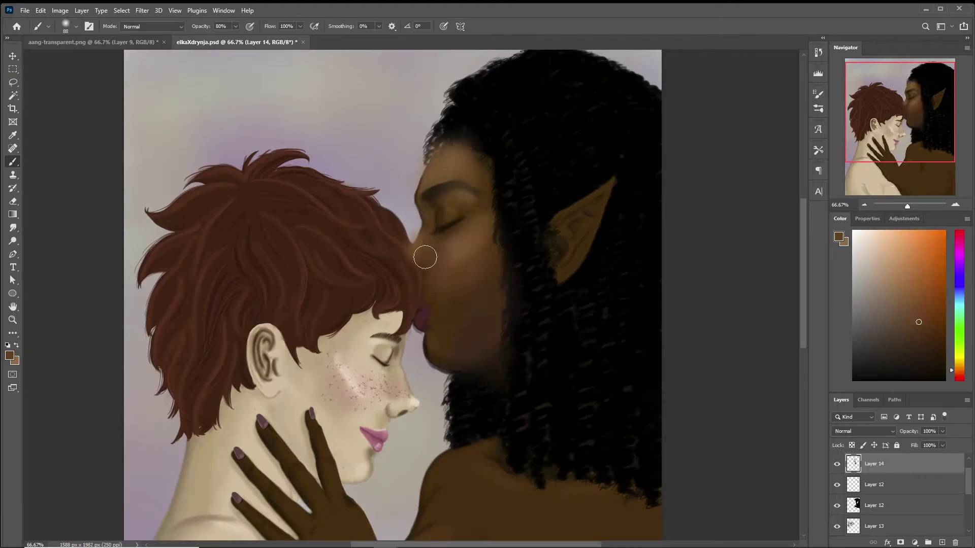
- Clean up the long-haired figure's brow contour and eyelid with a 10 px hard brush in sampled background lavender and skin browns
left_click(75, 26)
double_click(135, 218)
left_click(414, 190, "alt")
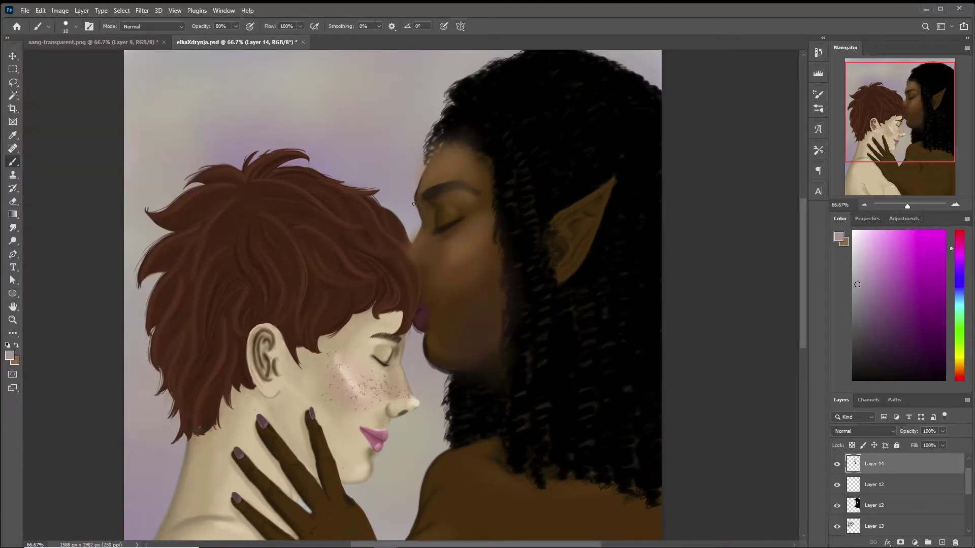
left_click(454, 205, "alt")
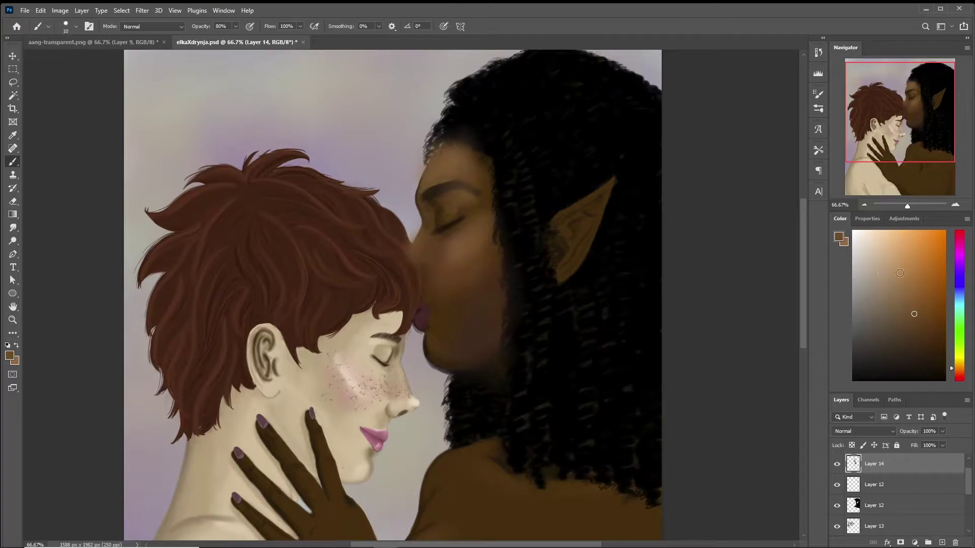
left_click(478, 175, "alt")
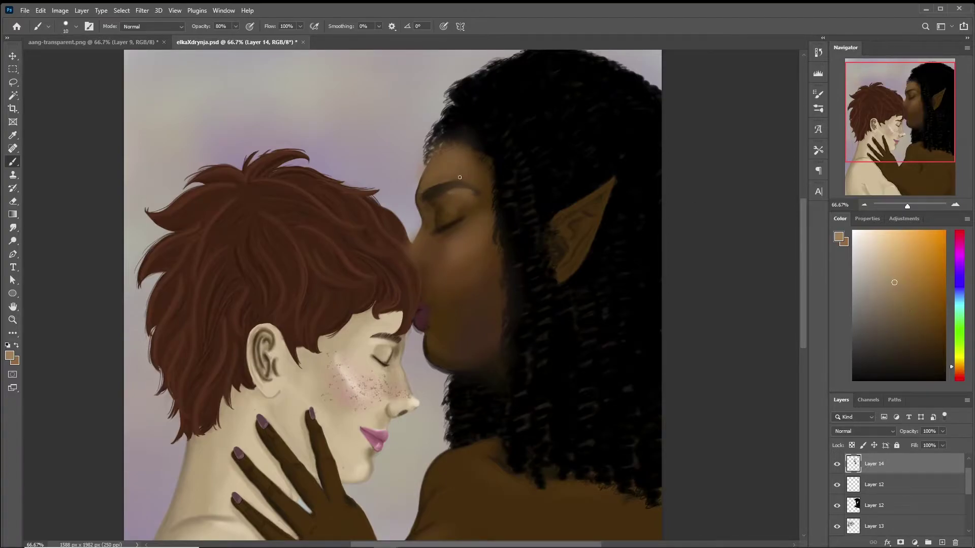
- Smooth the long-haired figure's eyelid, brow and hairline with a 51 px soft pressure brush in sampled tones
left_click(68, 26)
left_click(133, 192)
left_click(466, 188, "alt")
left_click(440, 210, "alt")
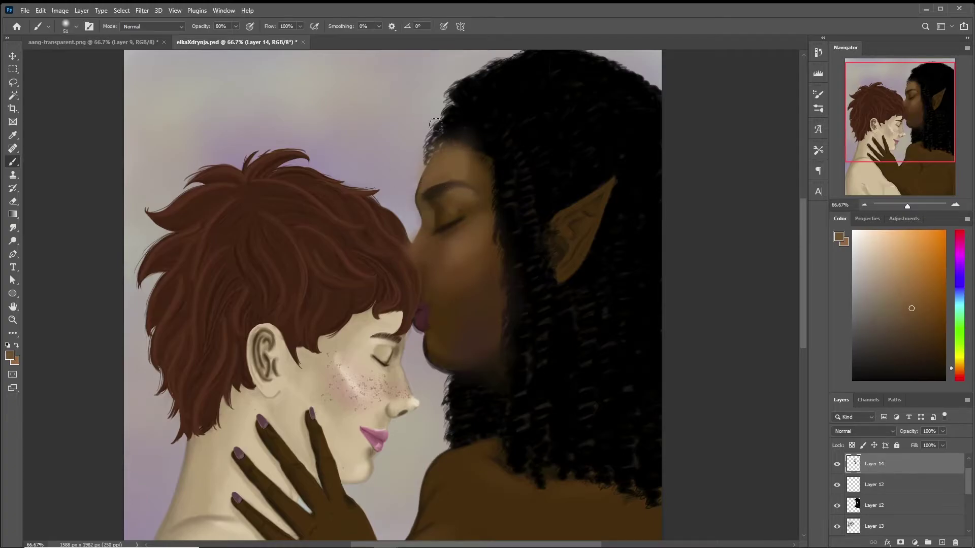
left_click(574, 190, "alt")
- Deepen the long-haired figure's lips with sampled dark plum, using a 34 px soft brush and a 10 px hard brush
left_click_drag(471, 253, 451, 195)
left_click(68, 26)
left_click(403, 272, "alt")
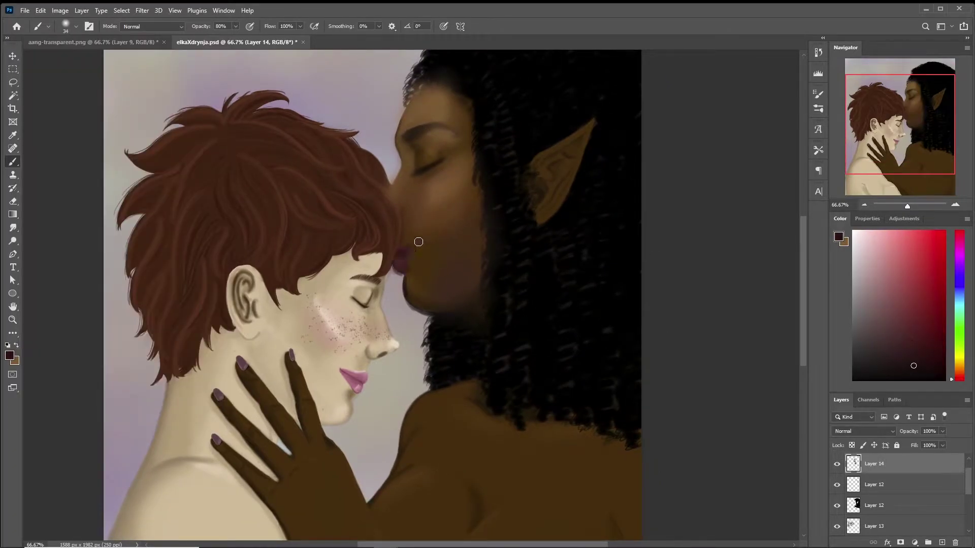
left_click(68, 26)
left_click(132, 215)
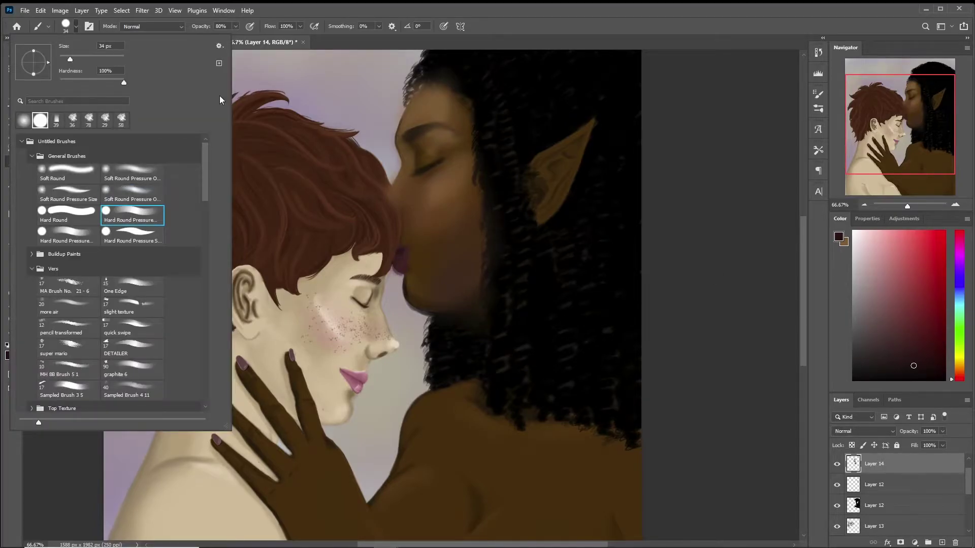
left_click(398, 252)
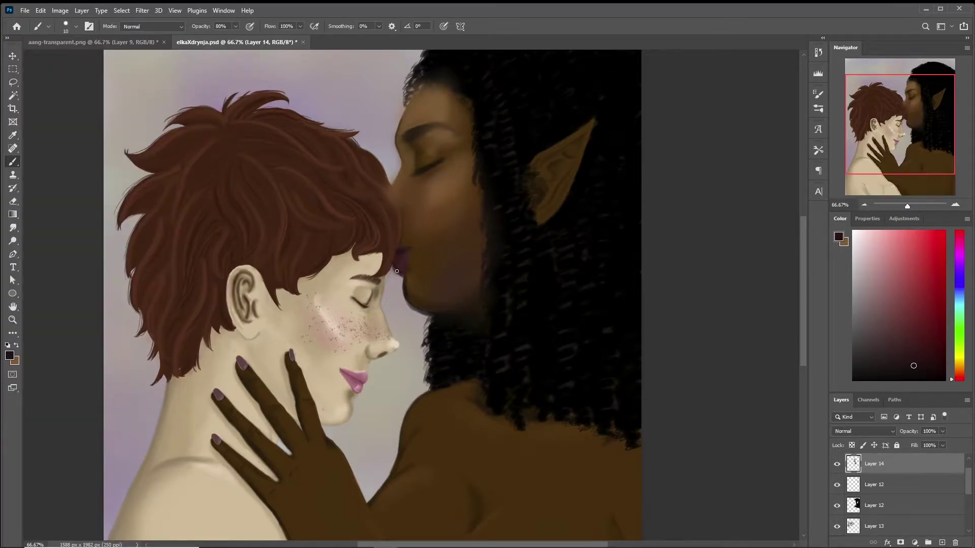
- Touch up the long-haired figure's nose bridge and lip edges in sampled colours with the 10 px hard brush
left_click(399, 175, "alt")
left_click_drag(402, 172, 446, 254)
left_click_drag(441, 182, 427, 93)
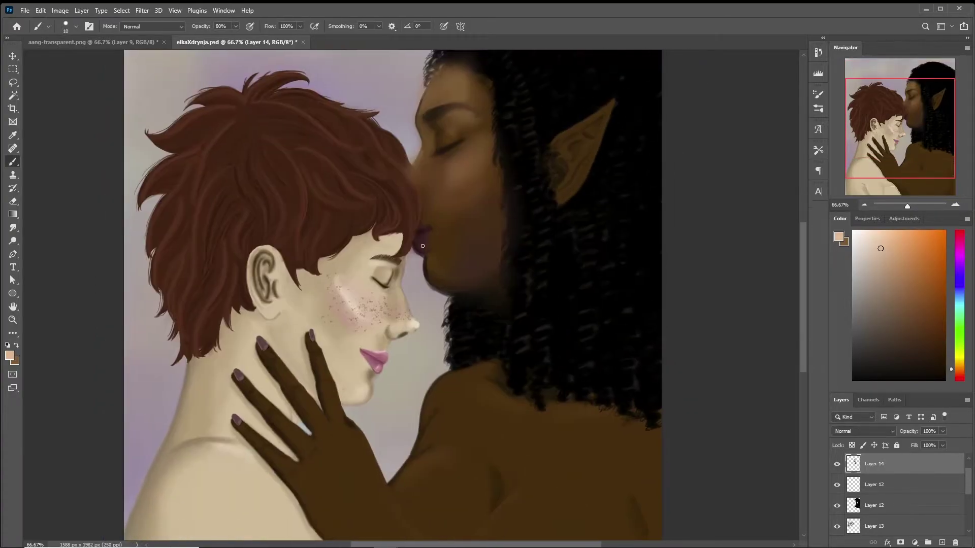
left_click_drag(422, 254, 409, 272)
left_click(415, 271, "alt")
- Refine the long-haired figure's eyelid and paint the nose tip over the partner's red hair in sampled browns
left_click_drag(497, 158, 479, 203)
left_click(474, 143, "alt")
left_click(446, 147, "alt")
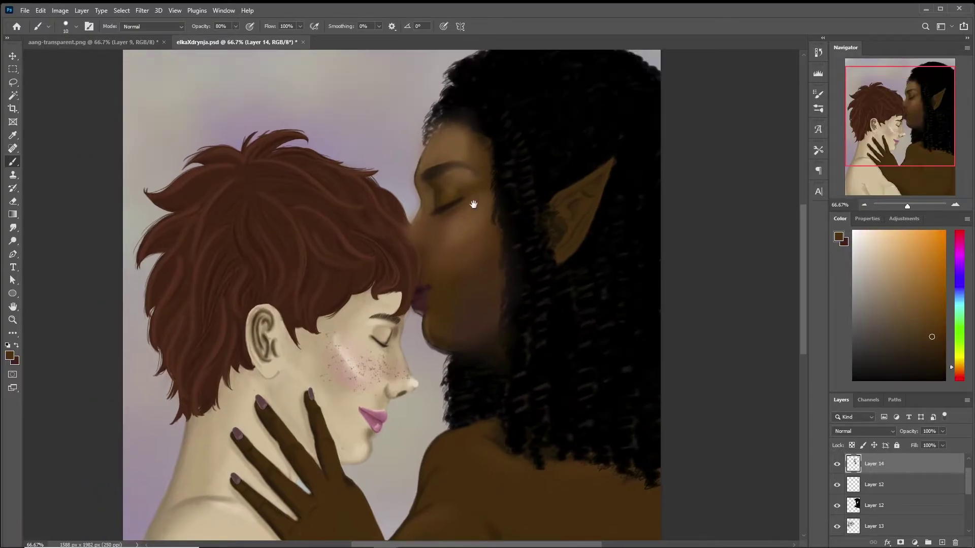
left_click(406, 225, "alt")
left_click(411, 221, "alt")
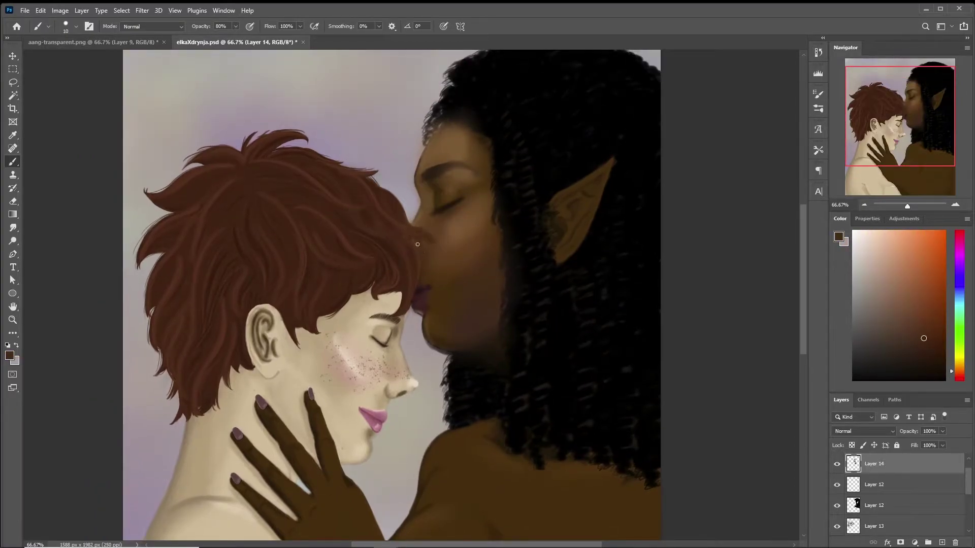
- Darken the long-haired figure's nose tip and nostril beside the red hair with sampled browns
left_click_drag(465, 286, 479, 310)
left_click(449, 267, "alt")
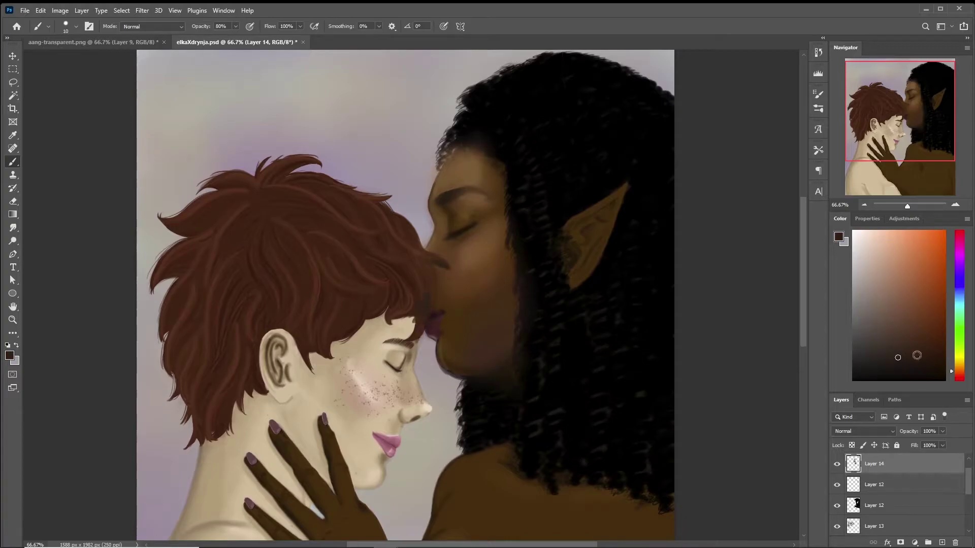
left_click_drag(407, 319, 389, 255)
left_click(296, 263, "alt")
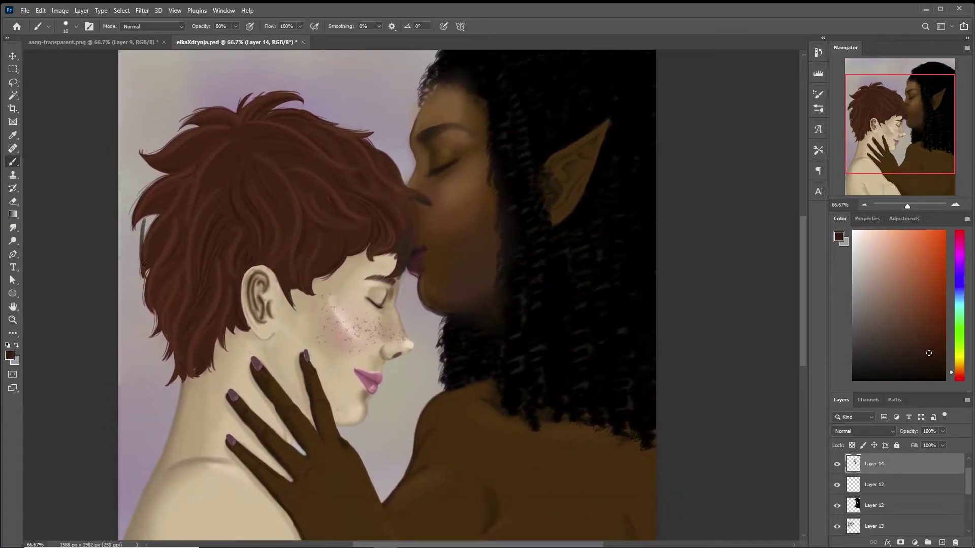
- Lasso the lower part of the red hair in jagged locks and darken it with a dark brown gradient
key("l")
right_click(311, 161)
mouse_move(152, 215)
left_mouse_down()
mouse_move(186, 272)
mouse_move(226, 267)
mouse_move(305, 209)
mouse_move(357, 233)
mouse_move(391, 226)
left_mouse_up()
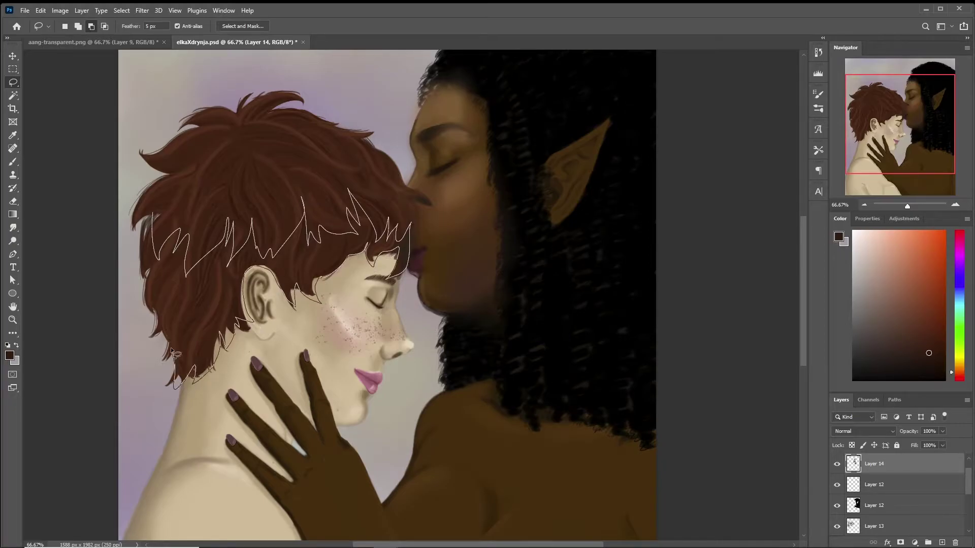
left_click_drag(142, 282, 144, 277)
key("g")
left_click_drag(177, 365, 215, 164)
left_click(374, 261, "alt")
key("ctrl+z")
left_click_drag(246, 374, 237, 213)
- Lasso the upper locks of the red hair and lighten them with a reddish-brown gradient
key("l")
right_click(345, 177)
left_click(366, 182)
left_click_drag(355, 254, 421, 312)
mouse_move(269, 192)
left_mouse_down()
mouse_move(277, 257)
mouse_move(321, 269)
mouse_move(360, 258)
mouse_move(321, 261)
mouse_move(355, 271)
mouse_move(386, 255)
mouse_move(389, 207)
mouse_move(433, 211)
mouse_move(465, 231)
left_mouse_up()
key("g")
left_click(518, 354, "alt")
left_click(341, 257, "alt")
left_click_drag(457, 304, 14, 163)
left_click(13, 164)
- Paint fine black hair wisps along the long-haired figure's forehead hairline with the 10 px hard brush
left_click(428, 161, "alt")
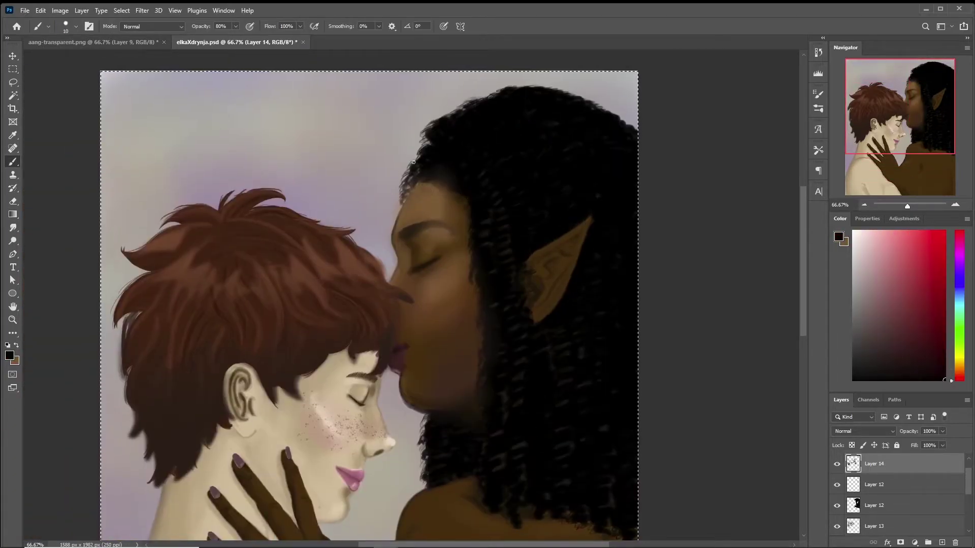
left_click(424, 183, "alt")
left_click(422, 152, "alt")
left_click(413, 190, "alt")
left_click(424, 188, "alt")
left_click(424, 189, "alt")
left_click(401, 198, "alt")
- Paint loose black strands framing the long-haired figure's temple and cheek in sampled hair and skin colours
left_click_drag(474, 309, 496, 311)
left_click(470, 277, "alt")
left_click(454, 310, "alt")
left_click(495, 300, "alt")
left_click(467, 274, "alt")
key("ctrl+a")
left_click(483, 258, "alt")
left_click(487, 236, "alt")
left_click_drag(495, 271, 490, 198)
- Blend the edge between the long-haired figure's cheek and black hair with a 40 px soft pressure brush
left_click(76, 25)
double_click(122, 179)
left_click(76, 26)
double_click(143, 205)
left_click(478, 318, "alt")
left_click_drag(320, 191, 317, 219)
left_click(76, 26)
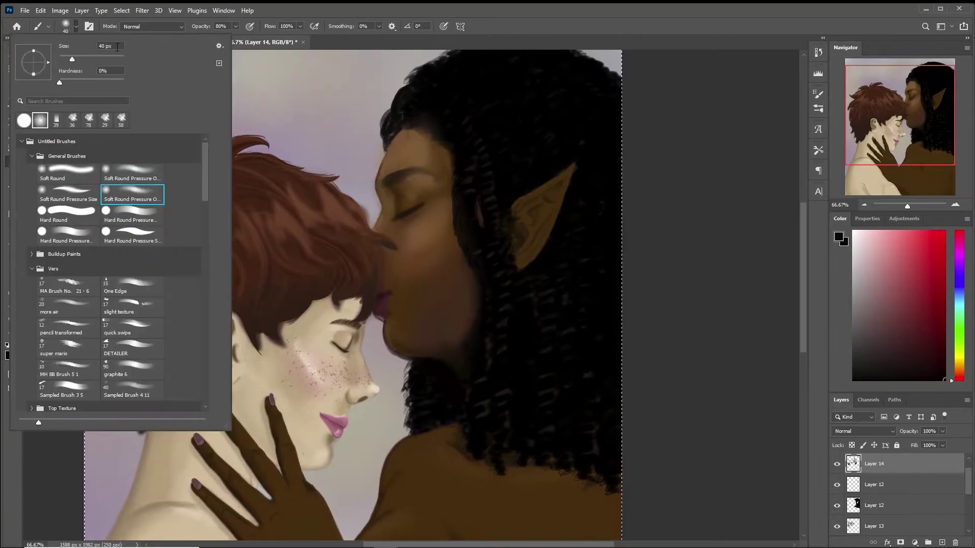
key("Return")
- Shade the pointed ear in sampled reddish browns with a 47 px soft pressure brush
left_click(75, 26)
double_click(144, 205)
left_click(557, 183, "alt")
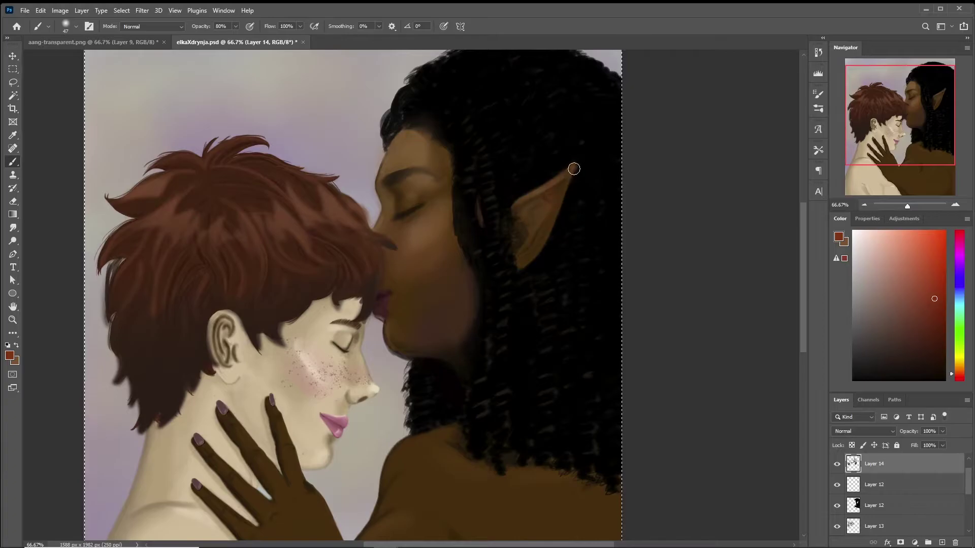
left_click(552, 187, "alt")
left_click(506, 211, "alt")
- Extend the black locks over the long-haired figure's collarbone in sampled hair and skin tones
left_click(505, 355, "alt")
scroll(471, 345, "down", 5)
mouse_move(471, 345)
left_mouse_down()
mouse_move(478, 365)
mouse_move(464, 372)
mouse_move(486, 364)
mouse_move(526, 388)
left_mouse_up()
left_click(463, 370, "alt")
left_click(466, 372, "alt")
left_click(487, 365, "alt")
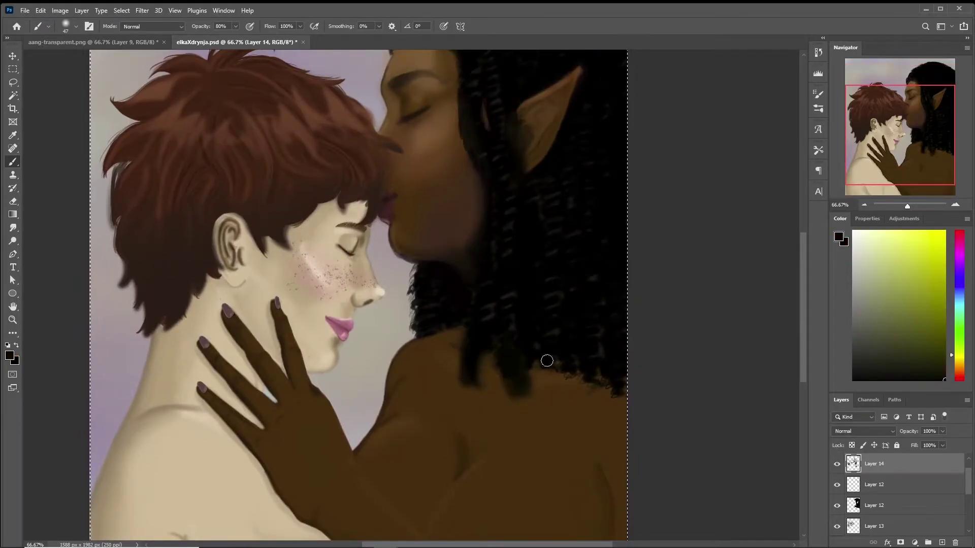
- Paint sampled brown skin over the hair behind the locks and blend it with a 120 px soft brush
left_click(577, 354, "alt")
left_click_drag(576, 355, 577, 294)
scroll(589, 349, "up", 1)
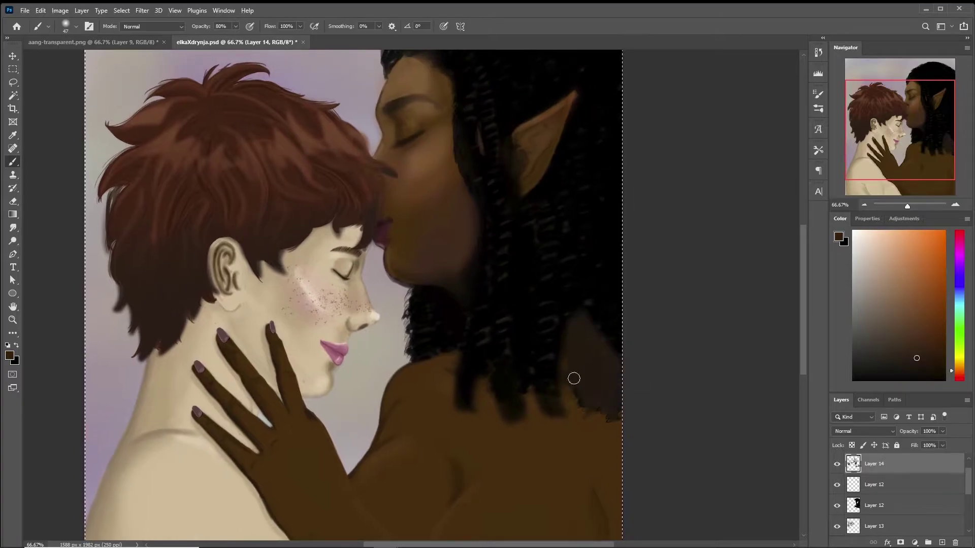
left_click(572, 353, "alt")
right_click(566, 413)
key("Escape")
right_click(616, 331)
key("Escape")
scroll(580, 337, "down", 1)
left_click(62, 31)
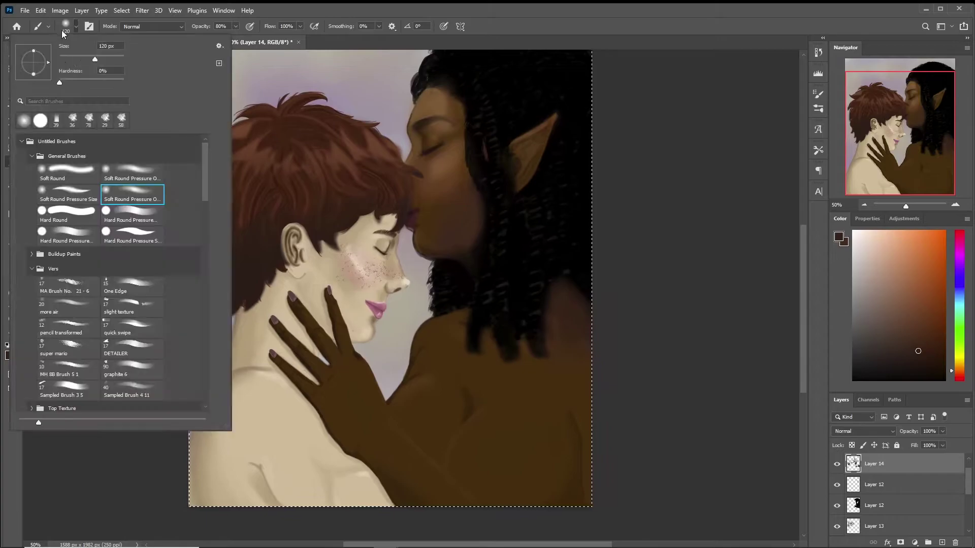
key("Escape")
- Create a new layer and sketch the long-haired figure's head, neck, shoulders and hand in red with a 10 px hard brush
left_click(429, 345, "alt")
left_click(941, 542)
left_click(66, 26)
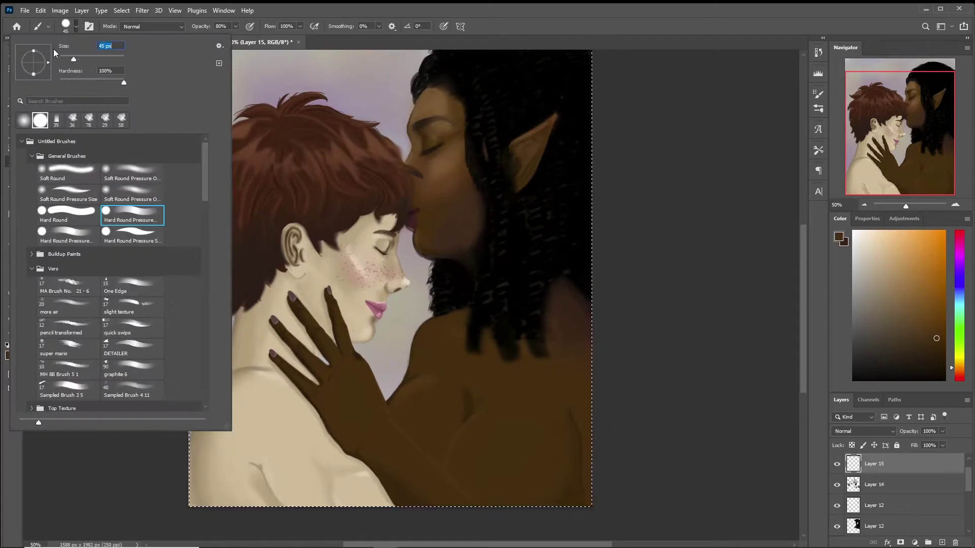
key("Escape")
left_click(412, 228, "alt")
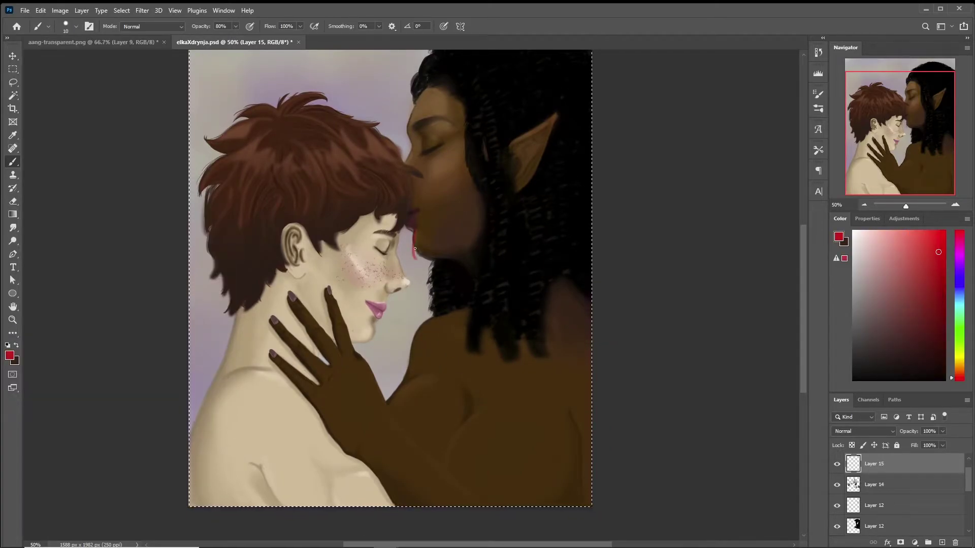
left_click_drag(460, 66, 552, 198)
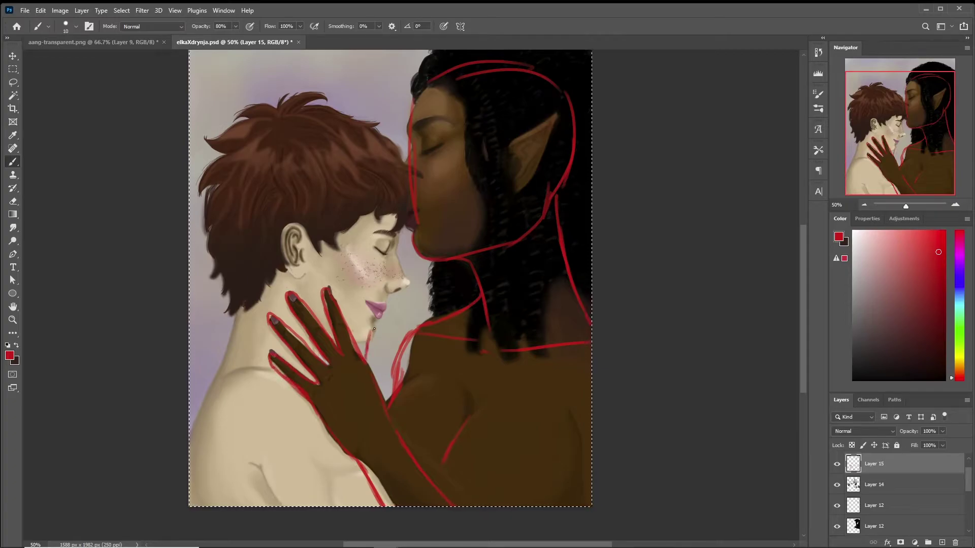
- Sketch the red-haired figure's neck and shoulder construction lines in red on Layer 15
key("e")
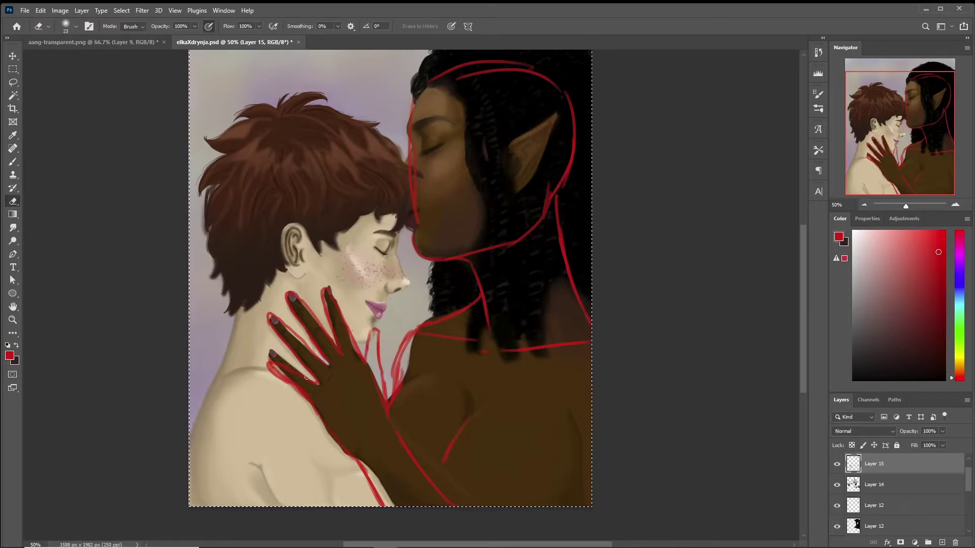
left_click(13, 166)
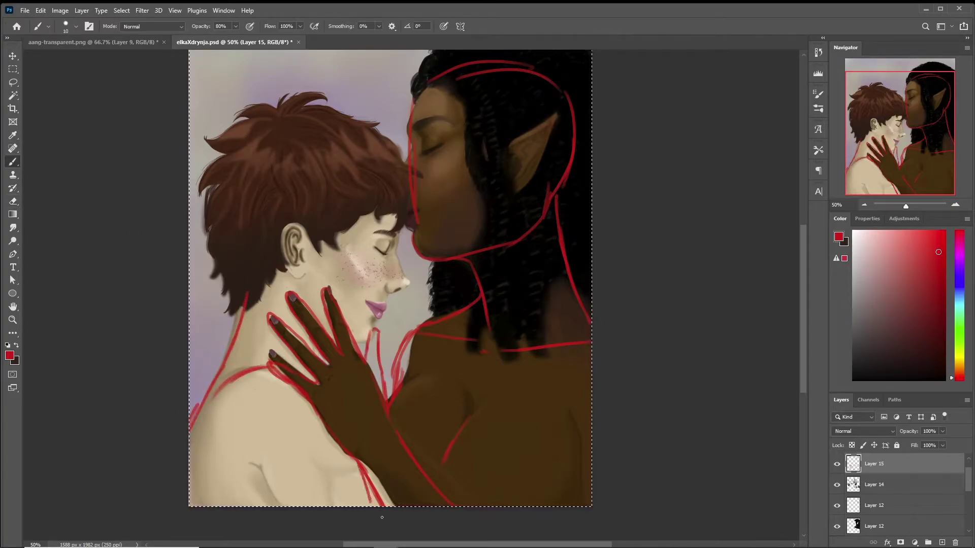
scroll(307, 534, "up", 2)
- Create a layer directly beneath the red sketch and fill it with white to isolate the construction lines
left_click(836, 485)
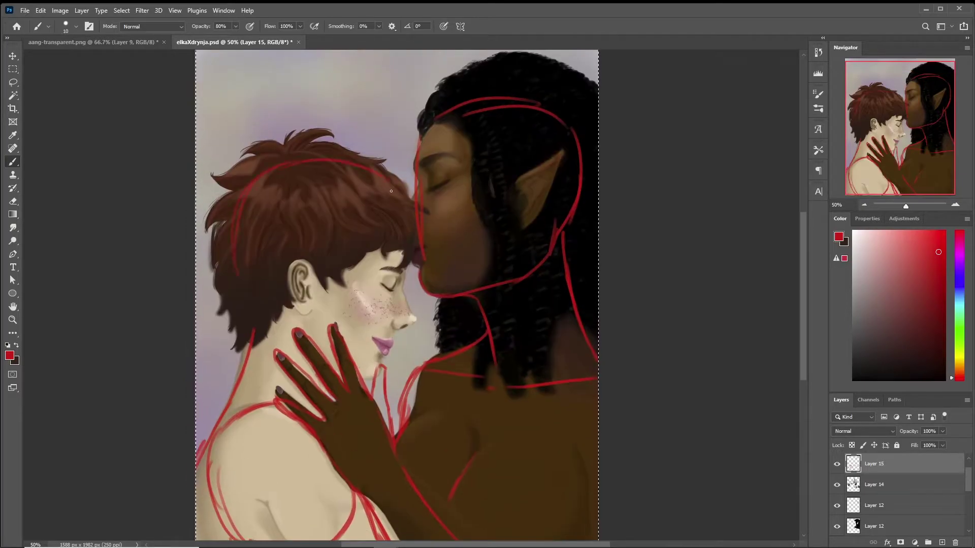
left_click(836, 506)
left_click(835, 527)
left_click(835, 526)
left_click(942, 542, "ctrl")
key("d")
key("x")
key("g")
left_click_drag(65, 219, 127, 220)
key("b")
left_click(244, 244, "alt")
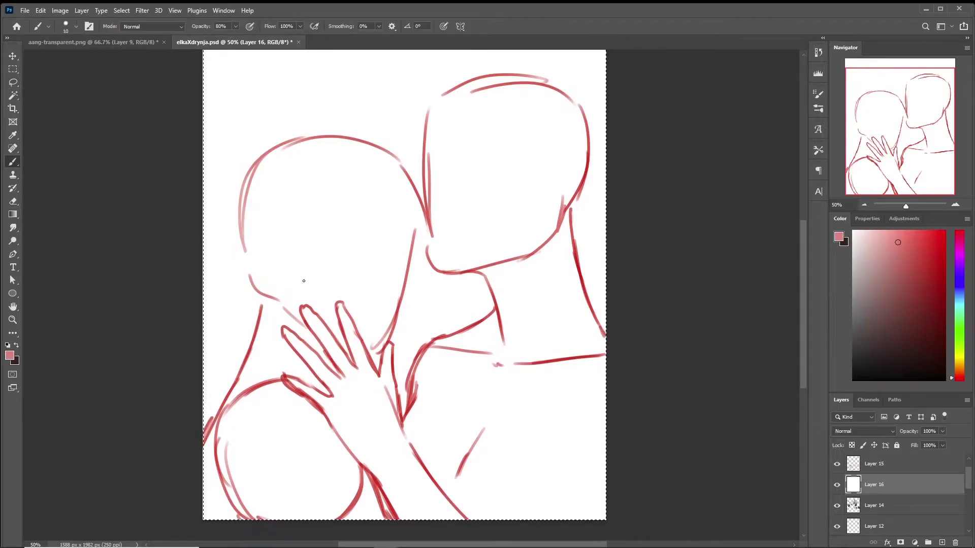
key("ctrl+z")
- Hide the red sketch and the white layer, and create a new layer beneath them for painting
left_click(836, 503)
left_click_drag(837, 484, 837, 505)
left_click(942, 542, "ctrl")
- Shade the long-haired figure's arm and torso in sampled browns with a hard brush and a 177 px soft brush
left_click(76, 26)
double_click(131, 211)
left_click(472, 477, "alt")
left_click(431, 404, "alt")
left_click_drag(415, 358, 425, 396)
left_click(75, 26)
left_click(131, 192)
left_click(599, 426, "alt")
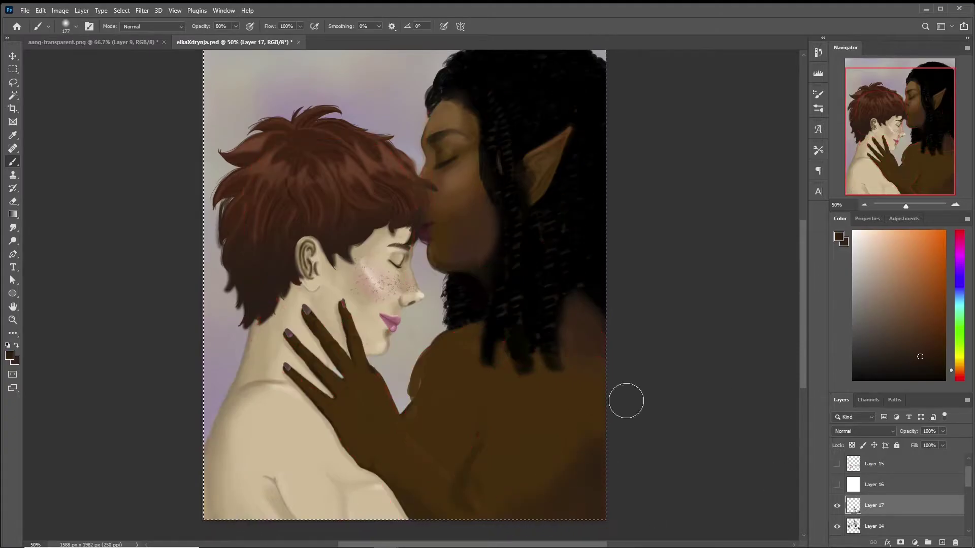
- Widen the long-haired figure's forearm with a 47 px hard brush in sampled brown, comparing with the layer's visibility toggled
left_click(75, 25)
left_click(130, 215)
key("Return")
left_click(427, 507, "alt")
key("ctrl+comma")
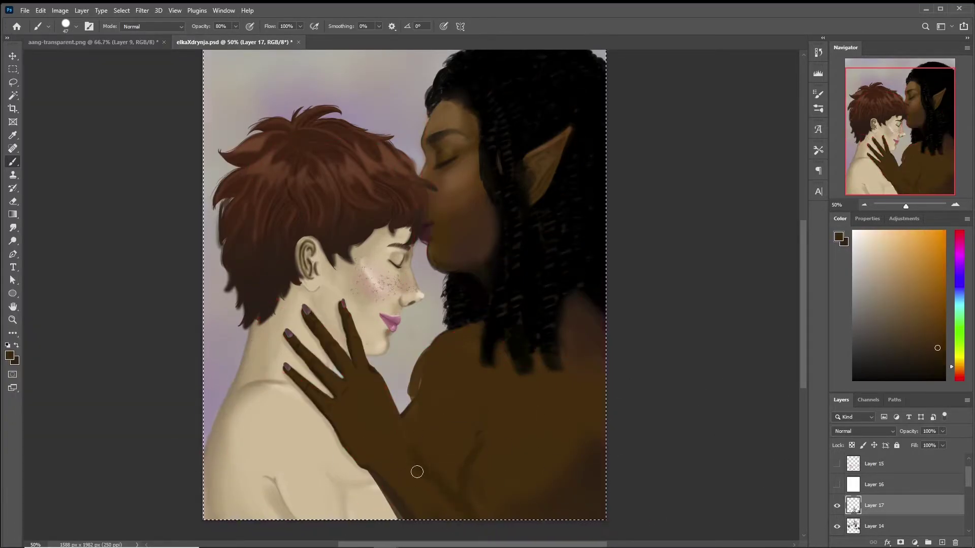
key("ctrl+comma")
key("ctrl+comma")
- Paint the long-haired figure's thumb below the partner's chin in dark brown with the hard brush
left_click(75, 26)
key("Return")
mouse_move(391, 362)
left_mouse_down()
mouse_move(383, 374)
mouse_move(390, 361)
left_mouse_up()
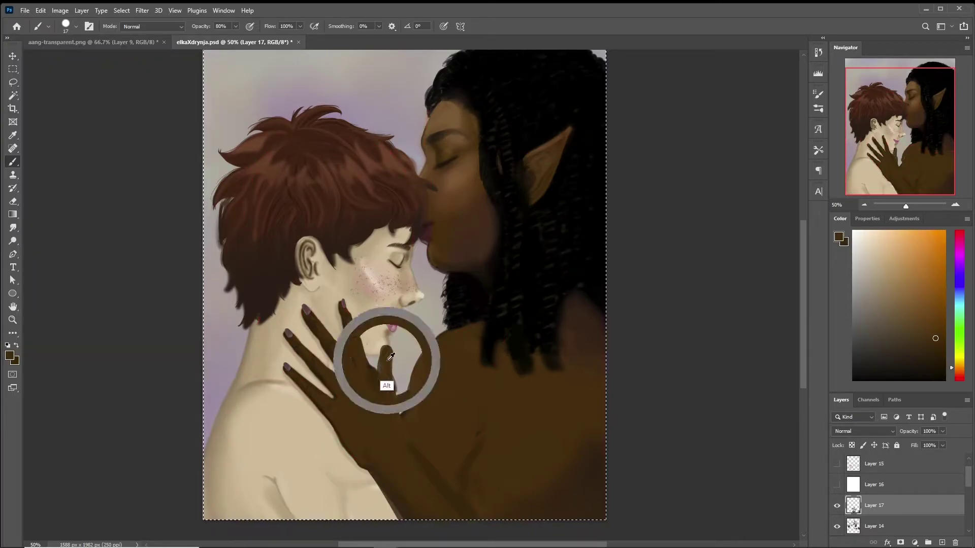
left_click(411, 395, "alt")
- Blend lighter browns over the long-haired figure's shoulder, upper arm and chest with a soft pressure brush
left_click(75, 26)
left_click(133, 196)
key("Return")
left_click(76, 26)
key("Return")
left_click(71, 25)
key("Return")
left_click(446, 380, "alt")
- Define the long-haired figure's upper arm edge and inner fold with a 34 px hard brush in sampled tones
left_click(71, 26)
left_click(133, 216)
key("Return")
left_click(427, 412, "alt")
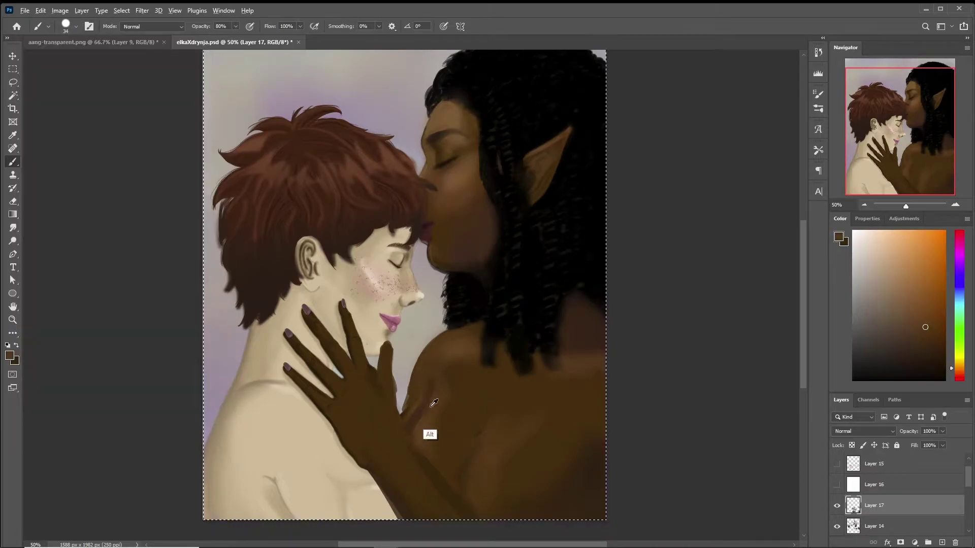
left_click(409, 410, "alt")
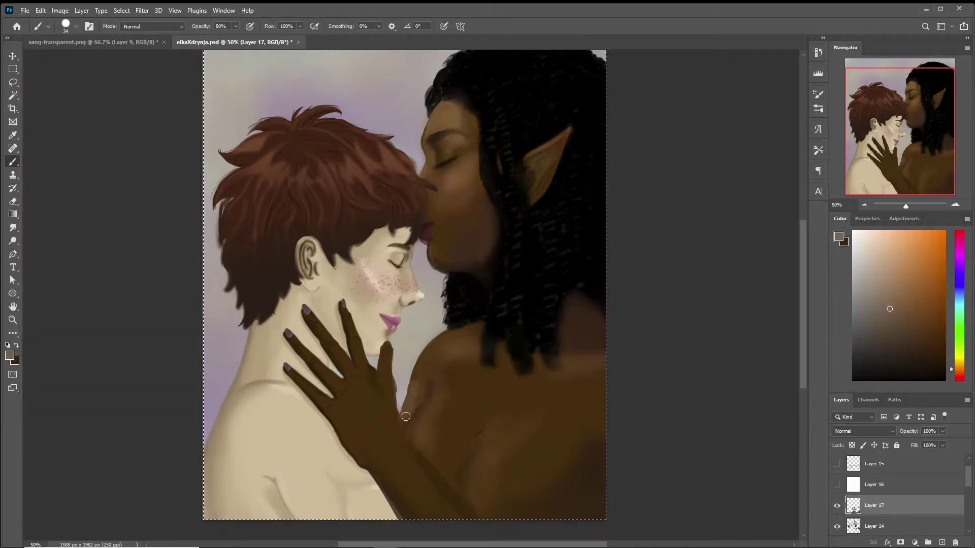
left_click(405, 431, "alt")
left_click(432, 407, "alt")
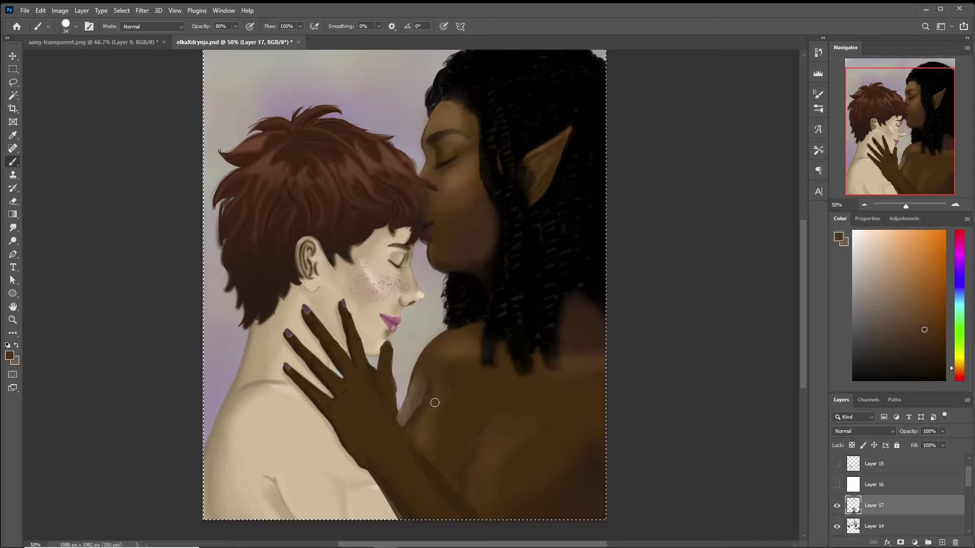
- Refine the shading of the long-haired figure's arm, breast and side with sampled browns
left_click(412, 413, "alt")
left_click(392, 407, "alt")
left_click(425, 425, "alt")
left_click(476, 455, "alt")
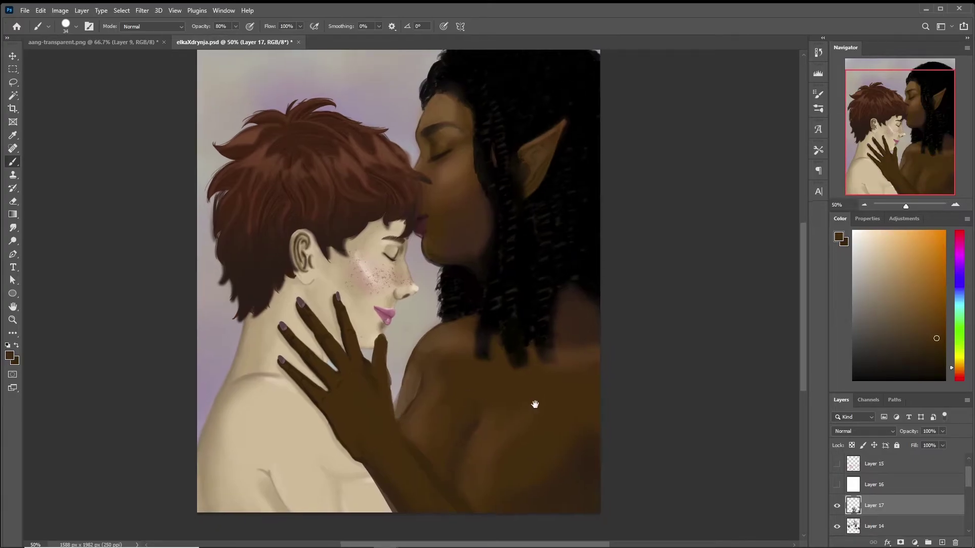
left_click(593, 424, "alt")
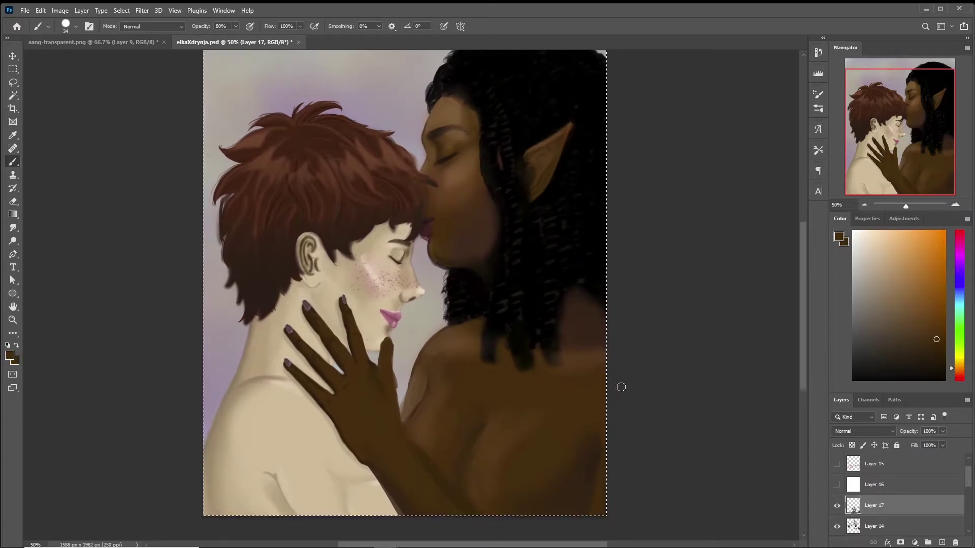
- Paint solid black lock ends over the chest and reshape the black hair behind the chin
left_click(560, 373, "alt")
left_click_drag(449, 276, 431, 330)
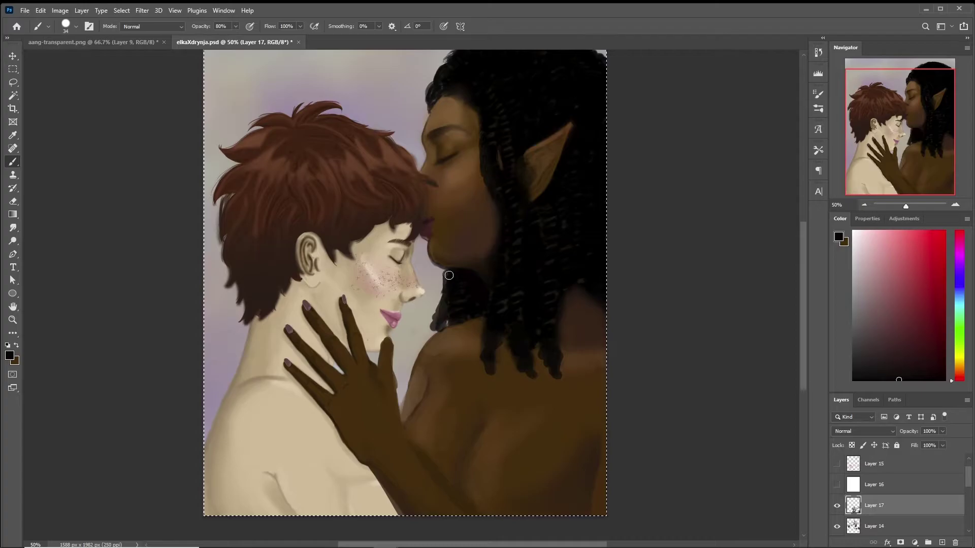
left_click(462, 283, "alt")
left_click_drag(459, 289, 467, 320)
left_click_drag(592, 298, 577, 326)
left_click(577, 327, "alt")
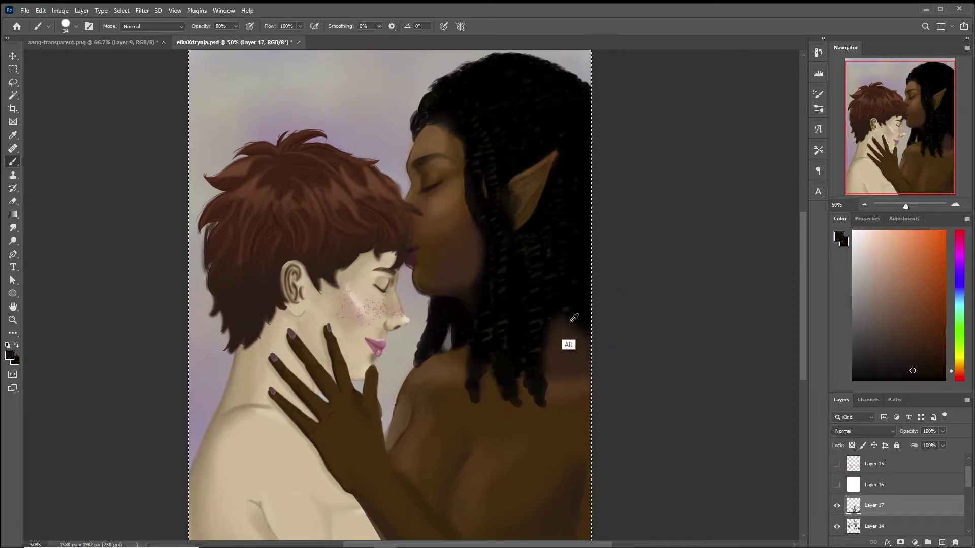
- Paint dark grey highlights and black strokes on the locks beside the cheek and beneath the pointed ear
left_click(487, 223, "alt")
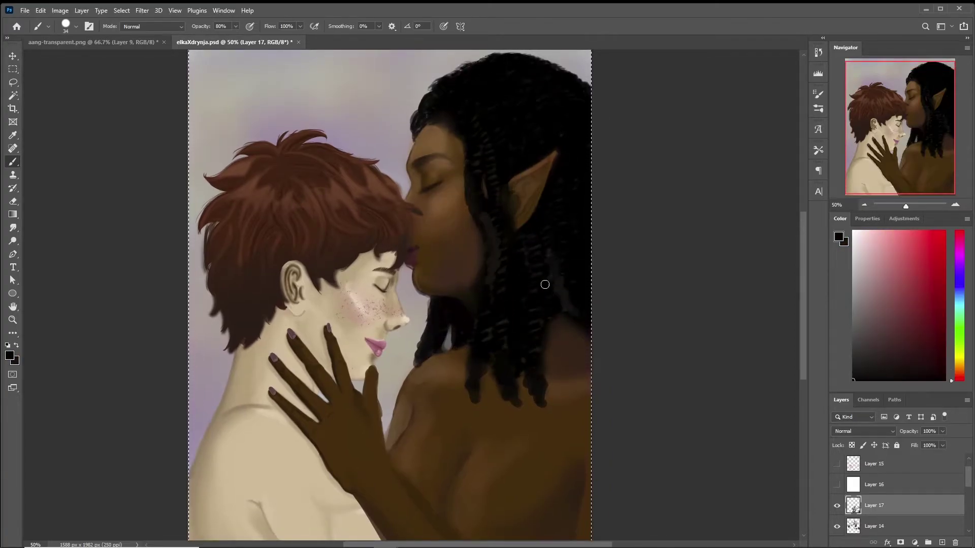
left_click(557, 109, "alt")
scroll(557, 109, "up", 2)
mouse_move(459, 146)
left_mouse_down()
mouse_move(504, 132)
mouse_move(565, 132)
mouse_move(500, 131)
mouse_move(555, 134)
left_mouse_up()
scroll(583, 311, "down", 4)
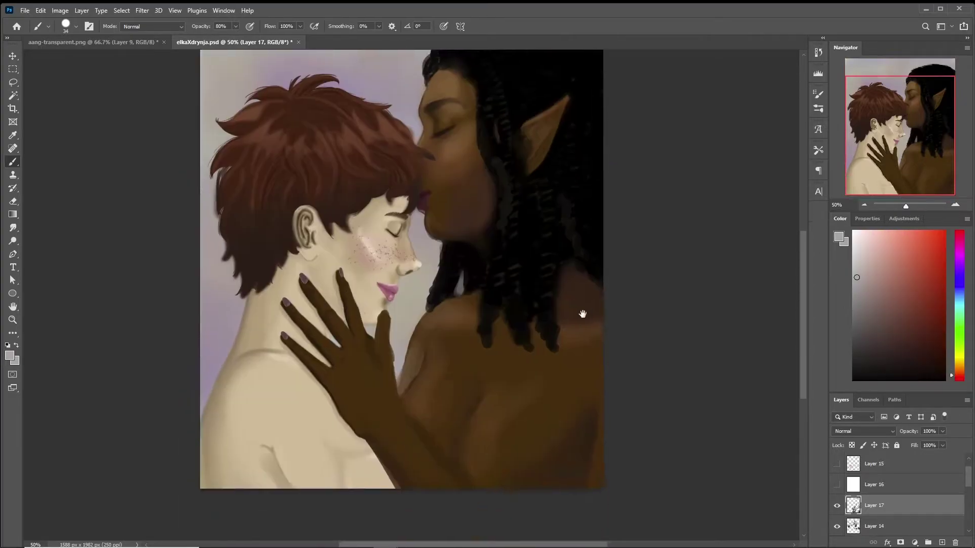
- Smooth the long-haired figure's shoulder and chest in sampled browns with a 133 px soft pressure brush
left_click(441, 308, "alt")
left_click(421, 346, "alt")
scroll(475, 276, "up", 1)
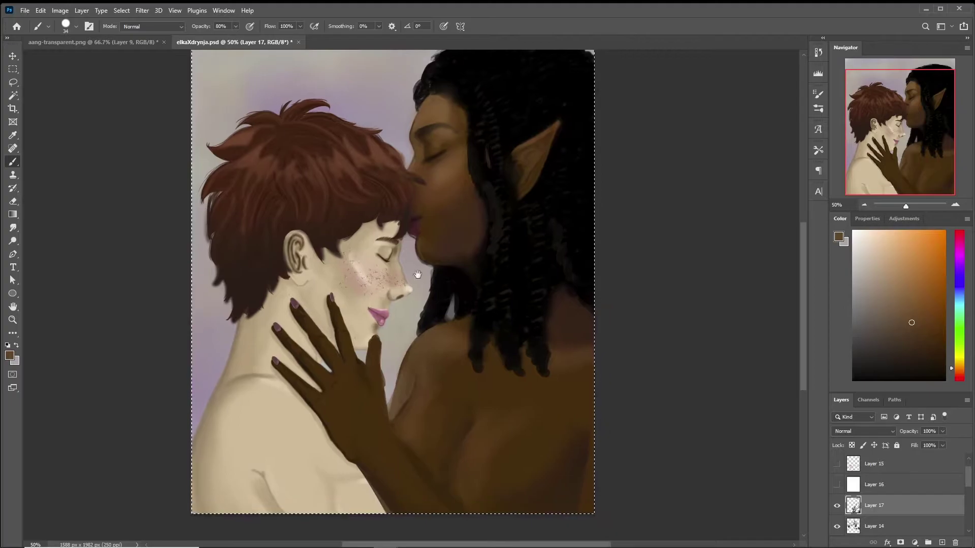
left_click(76, 26)
left_click(131, 191)
key("Return")
left_click(485, 361, "alt")
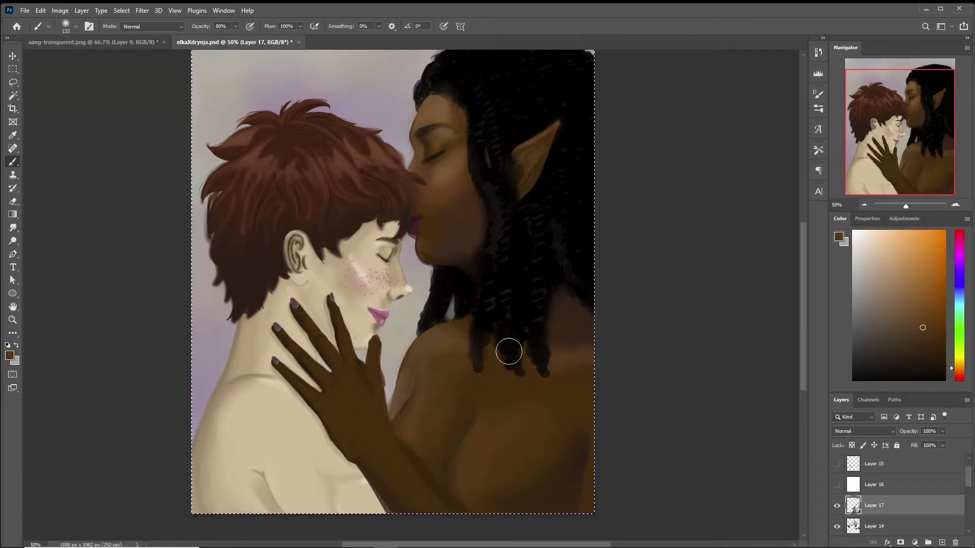
- Model the long-haired figure's breast and inner arm shading with a 39 px hard brush in sampled browns
left_click(388, 418, "alt")
left_click(76, 25)
left_click(130, 211)
key("Return")
left_click(483, 428, "alt")
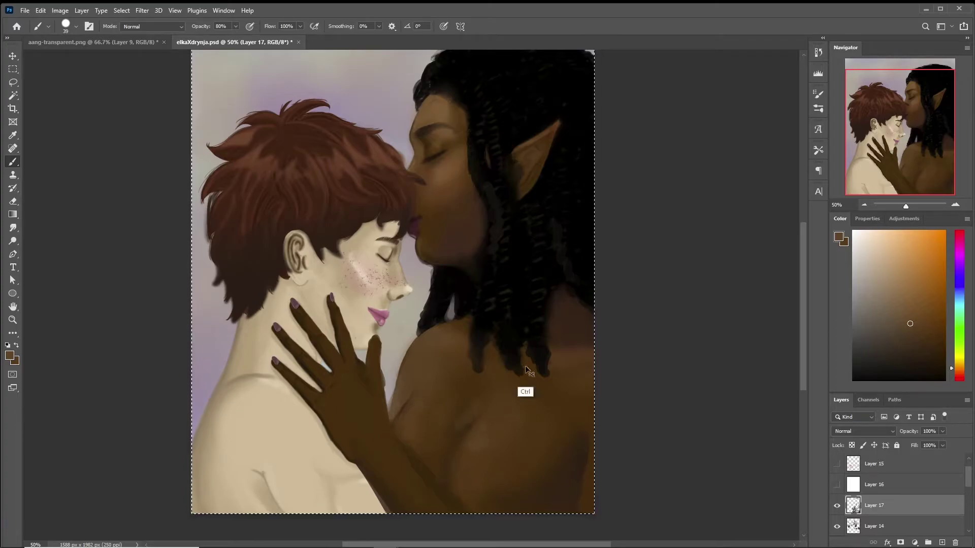
left_click(477, 429, "alt")
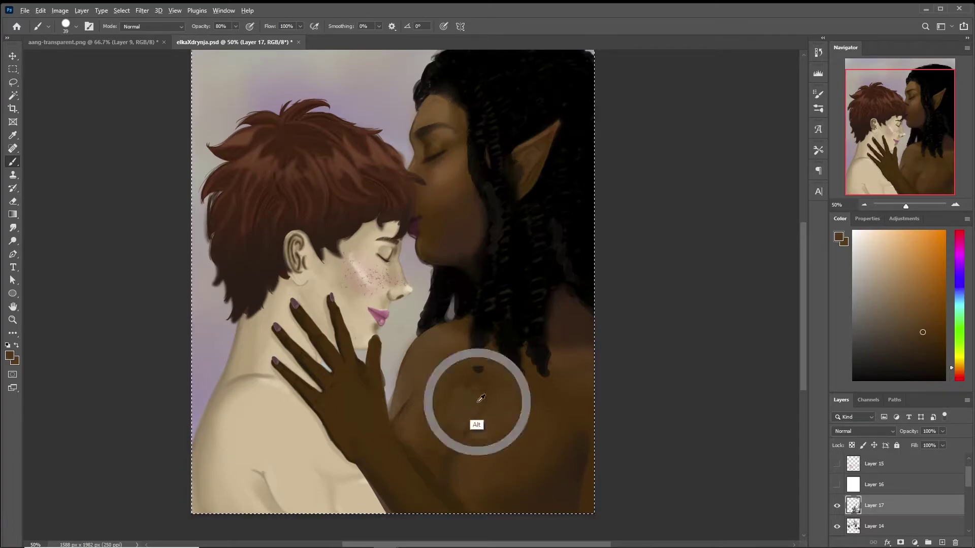
left_click_drag(451, 408, 494, 444)
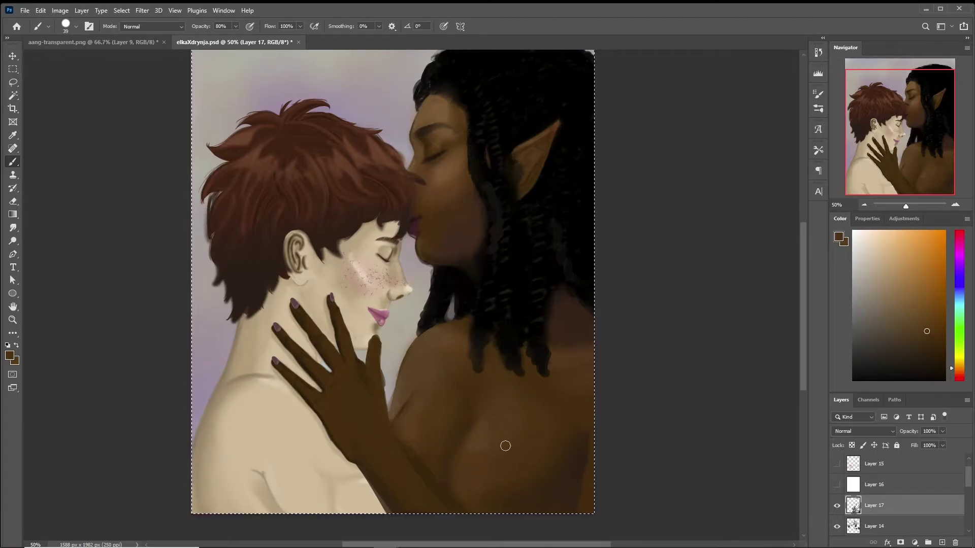
left_click(434, 462, "alt")
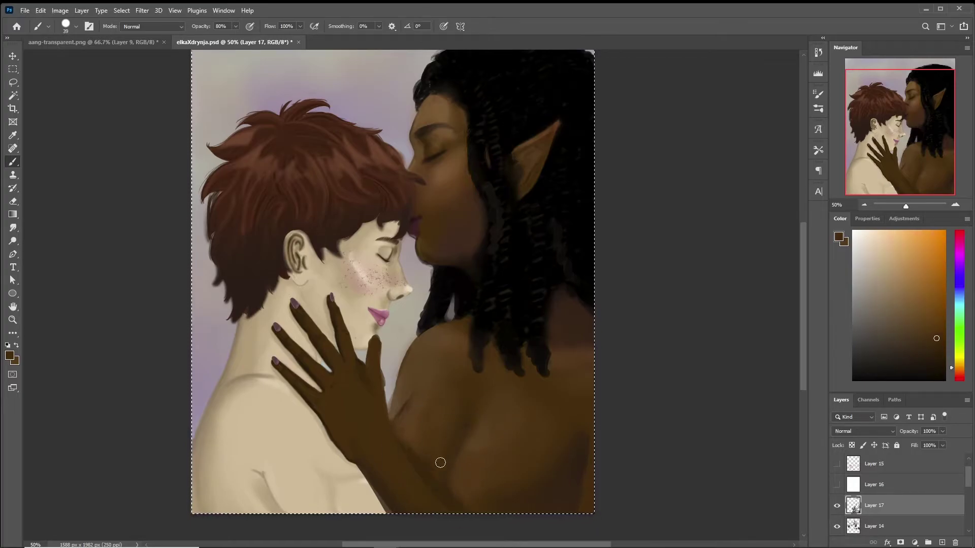
left_click(75, 26)
double_click(132, 194)
left_click(76, 26)
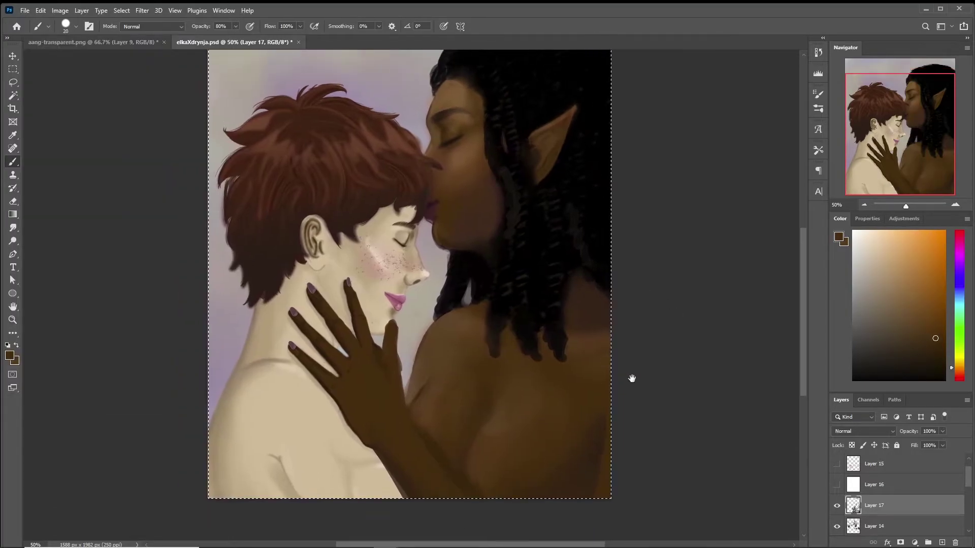
left_click_drag(516, 480, 530, 495)
left_click_drag(531, 480, 516, 496)
left_click_drag(539, 449, 549, 468)
left_click(550, 476)
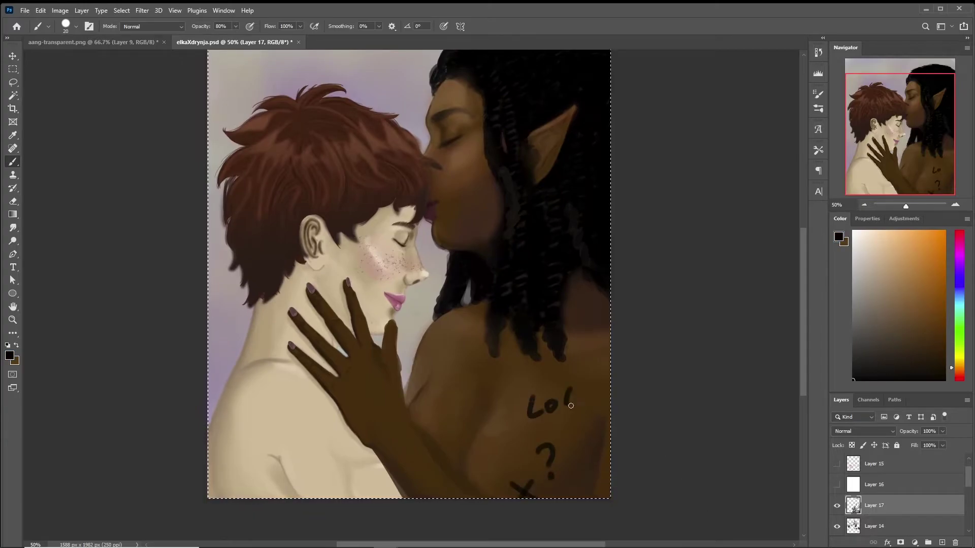
key("ctrl+z")
key("ctrl+z")
key("ctrl+z")
- Paint a black strapless top across the long-haired figure's chest with a 47 px hard brush
left_click_drag(582, 359, 575, 359)
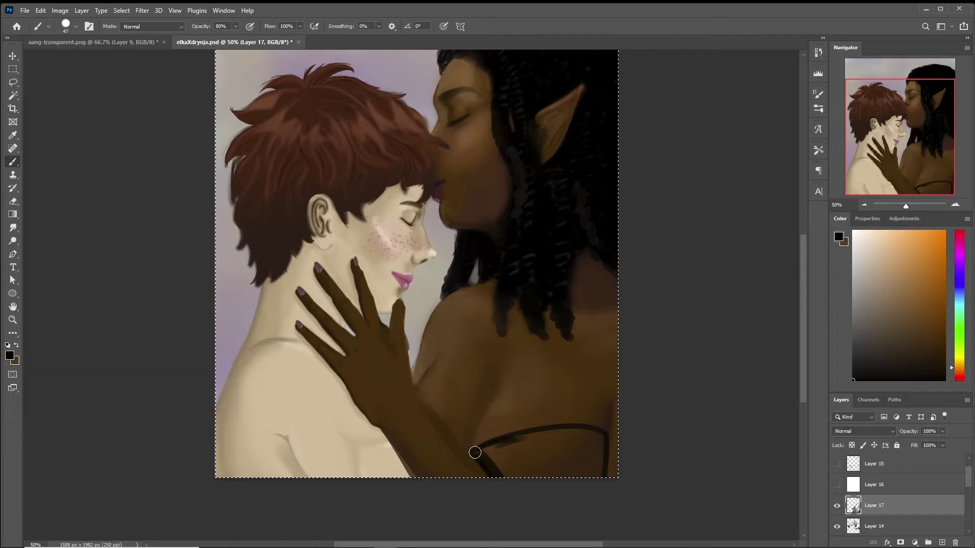
left_click_drag(475, 450, 503, 475)
left_click(71, 26)
left_click(60, 62)
mouse_move(476, 368)
left_mouse_down()
mouse_move(485, 387)
mouse_move(547, 361)
left_mouse_up()
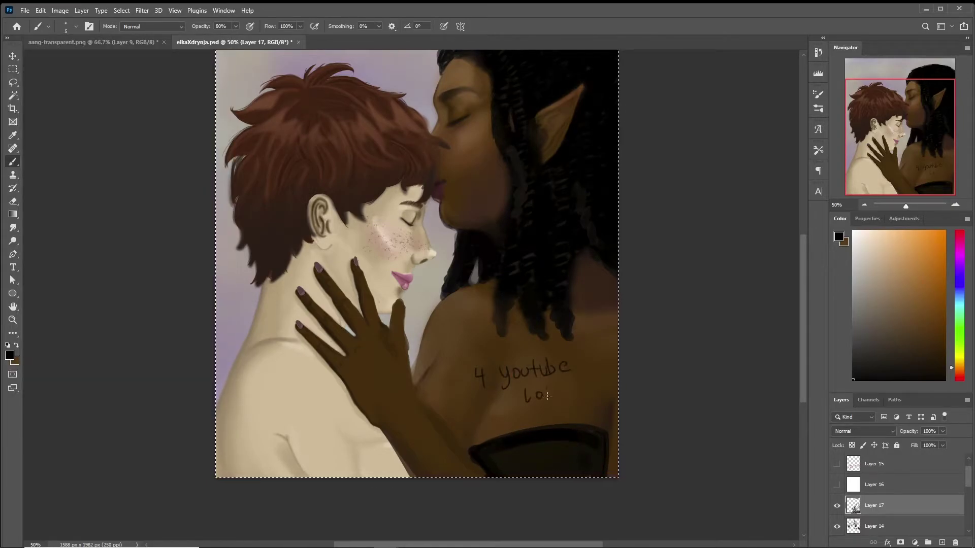
key("ctrl+z")
key("ctrl+z")
- Refine the black top's surface and edges in sampled dark tones with a 42 px hard pressure brush
left_click(66, 26)
double_click(131, 218)
left_click(508, 446, "alt")
left_click_drag(524, 437, 495, 442)
left_click(502, 445, "alt")
left_click(72, 26)
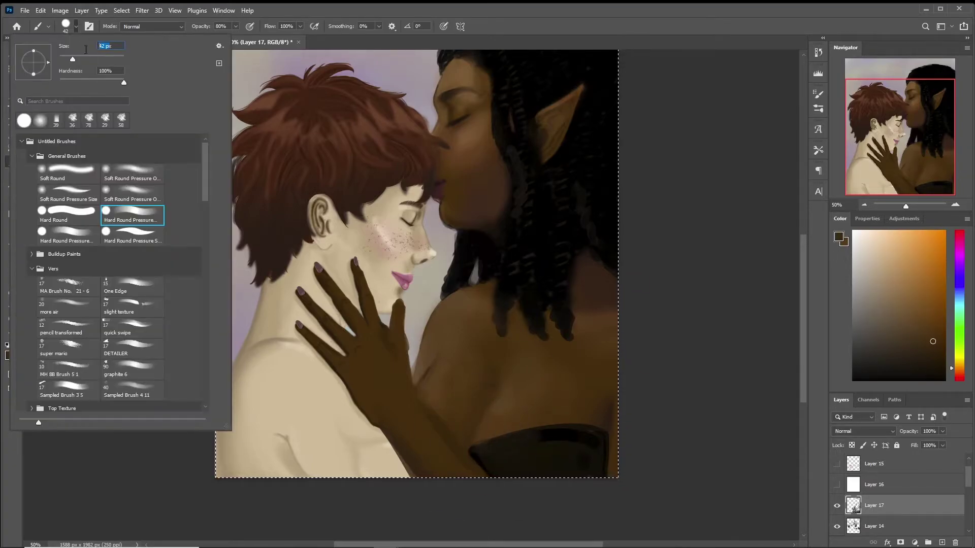
key("Return")
left_click(589, 422, "alt")
left_click(444, 431, "alt")
- Tint the short-haired figure's cheek, jaw and neck in reddish orange with a soft pressure brush
left_click(65, 25)
double_click(133, 213)
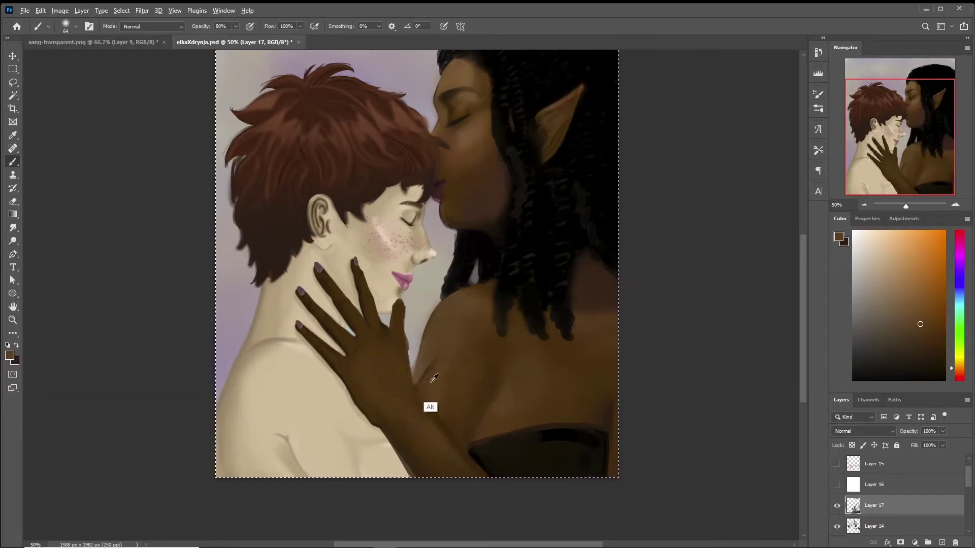
scroll(434, 380, "up", 3)
left_click(65, 26)
key("Return")
left_click(430, 282, "alt")
mouse_move(429, 282)
left_mouse_down()
mouse_move(407, 290)
mouse_move(428, 305)
left_mouse_up()
left_click(386, 295, "alt")
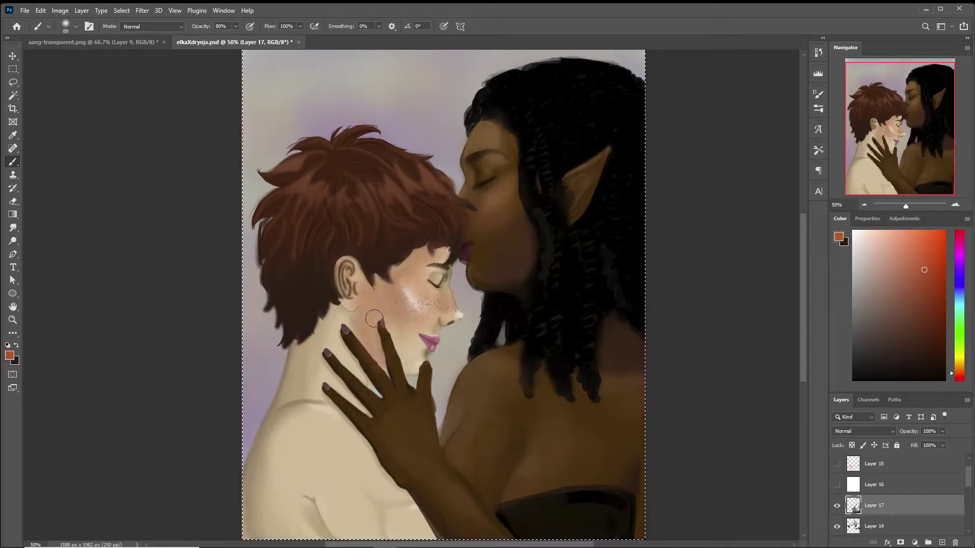
left_click_drag(304, 391, 328, 334)
- Warm and blend the short-haired figure's neck, shoulder and upper arm in sampled skin tones with a 168 px soft pressure brush
left_click(71, 26)
double_click(130, 191)
left_click(291, 407, "alt")
mouse_move(284, 458)
left_mouse_down()
mouse_move(295, 387)
mouse_move(304, 429)
mouse_move(304, 374)
mouse_move(318, 436)
mouse_move(342, 413)
left_mouse_up()
left_click(304, 428, "alt")
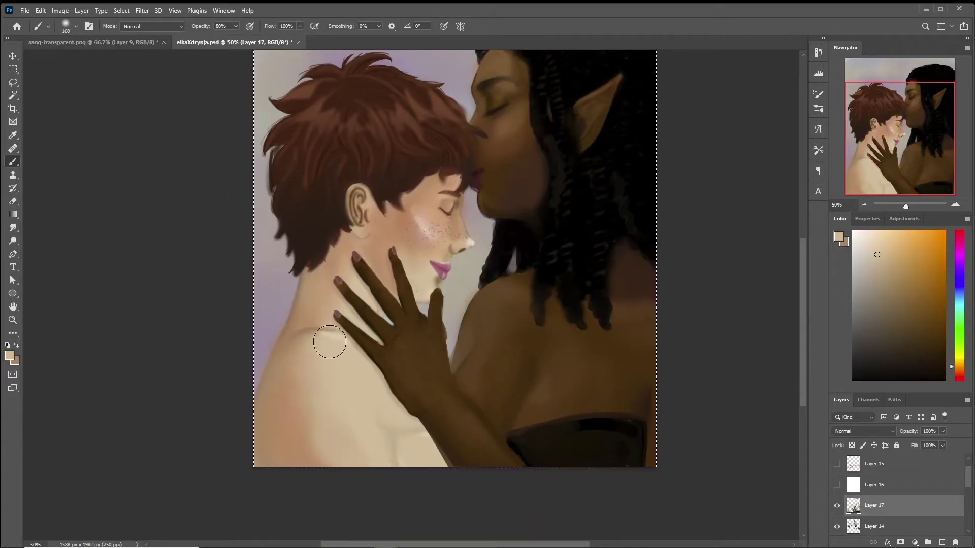
left_click(315, 289, "alt")
mouse_move(315, 289)
left_mouse_down()
mouse_move(307, 359)
mouse_move(354, 406)
left_mouse_up()
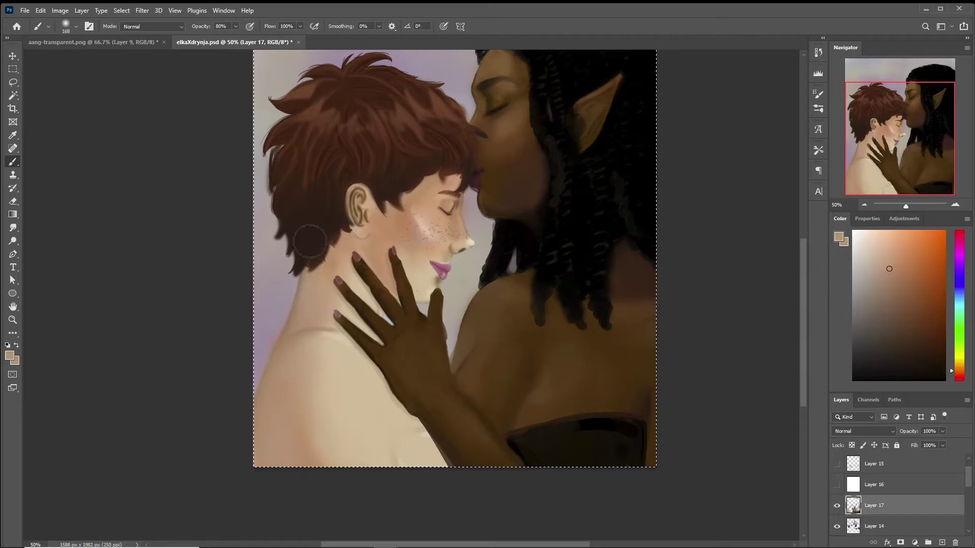
- Repaint the short-haired figure's arm and chest folds beside the dark forearm with a 45 px hard pressure brush
left_click(71, 27)
key("Return")
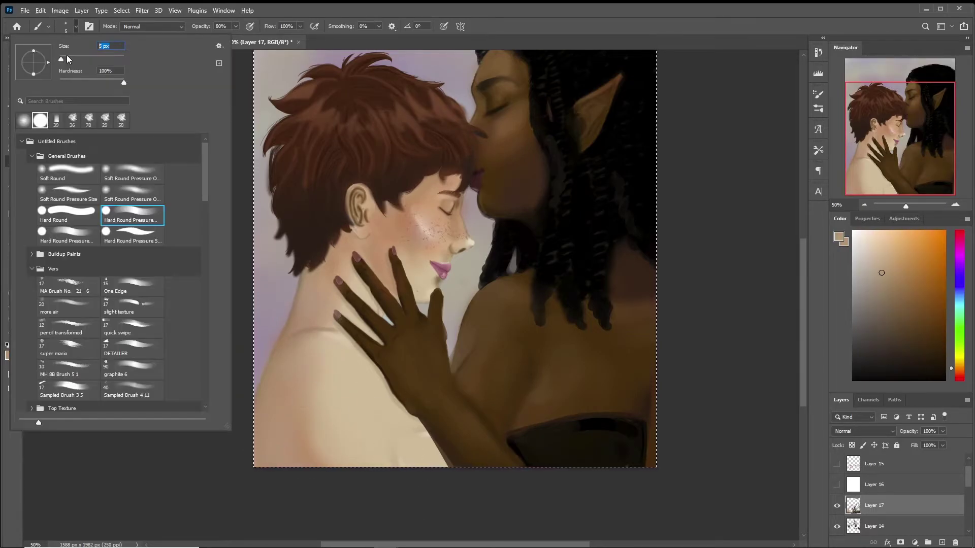
key("Return")
left_click(71, 27)
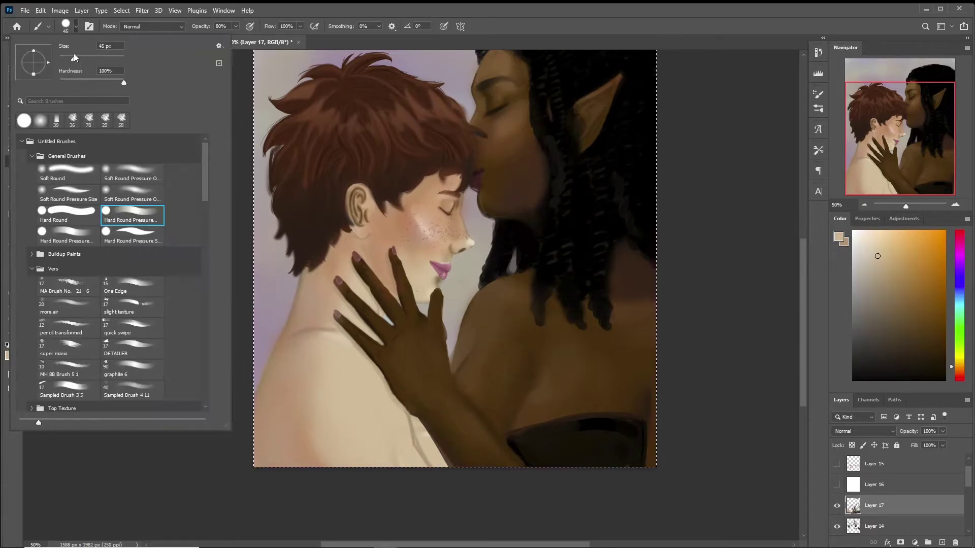
key("Return")
left_click(400, 411, "alt")
left_click(370, 413, "alt")
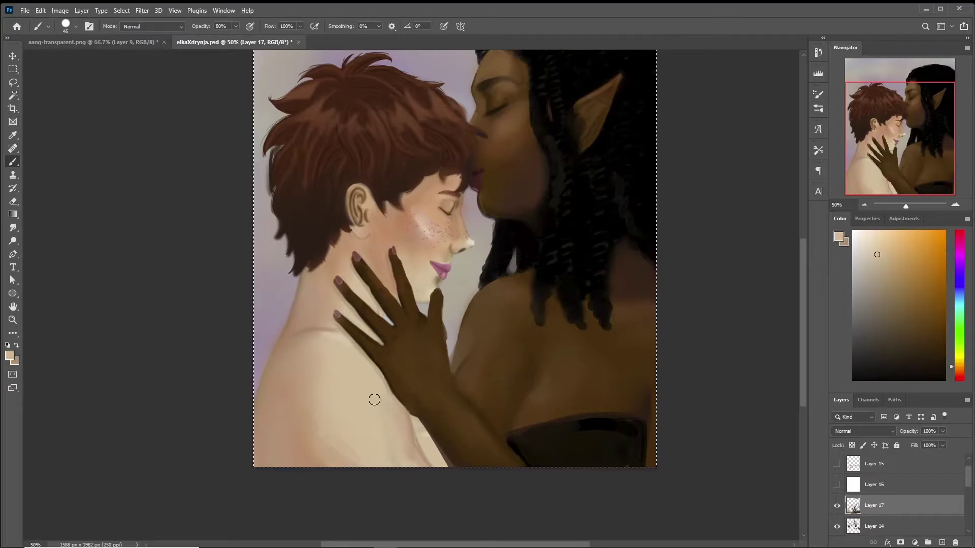
- Refine the short-haired figure's nose and the skin above the lips in sampled skin tones with a 10 px hard brush
scroll(369, 412, "up", 3)
left_click(432, 287, "alt")
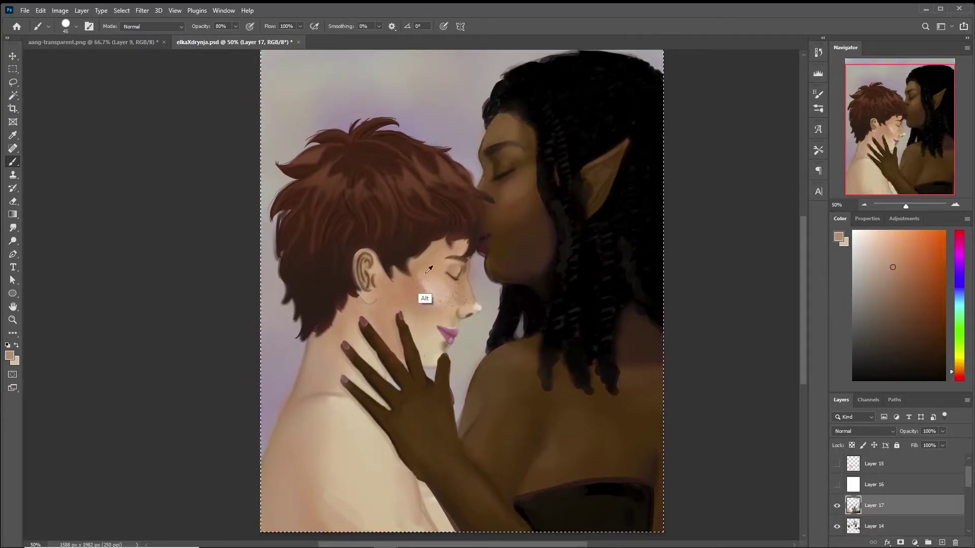
scroll(450, 334, "up", 3)
scroll(449, 334, "down", 2)
left_click(457, 224, "alt")
left_click(76, 26)
left_click(110, 45)
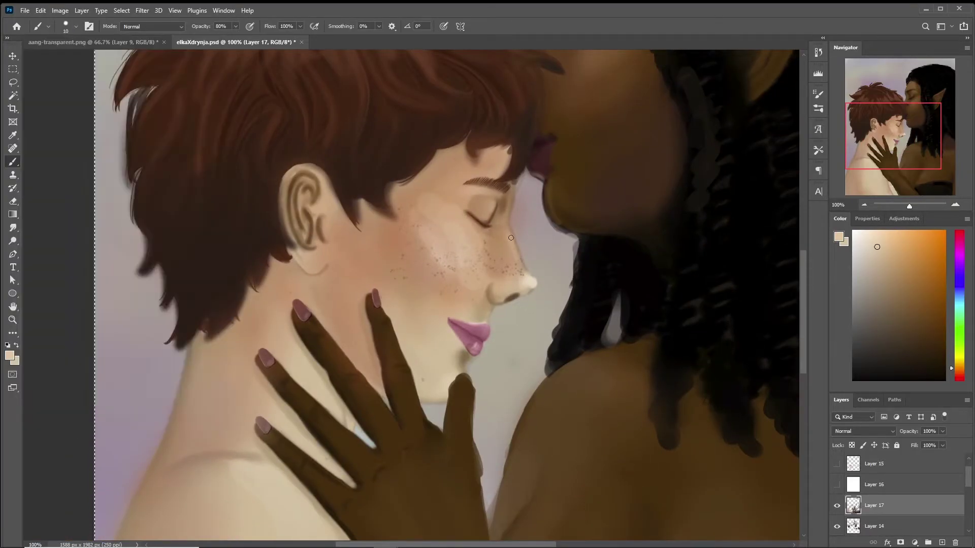
left_click(533, 279, "alt")
left_click_drag(495, 299, 455, 323)
left_click(450, 338, "alt")
left_click(446, 332, "alt")
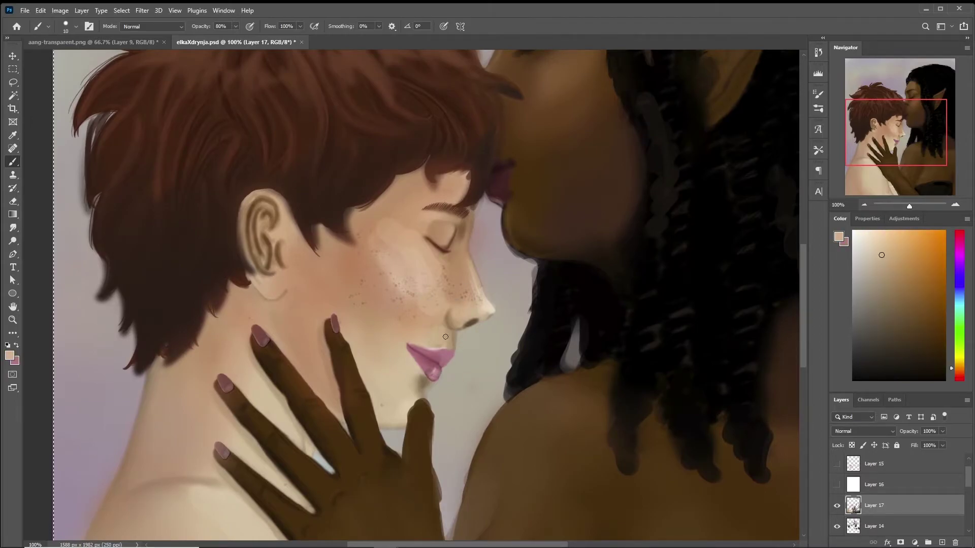
- Flip the canvas horizontally and reshape the short-haired figure's lips in sampled pinks and skin tones
left_click(419, 344, "alt")
left_click(419, 345, "alt")
left_click(419, 348, "alt")
key("alt+i")
key("g")
key("h")
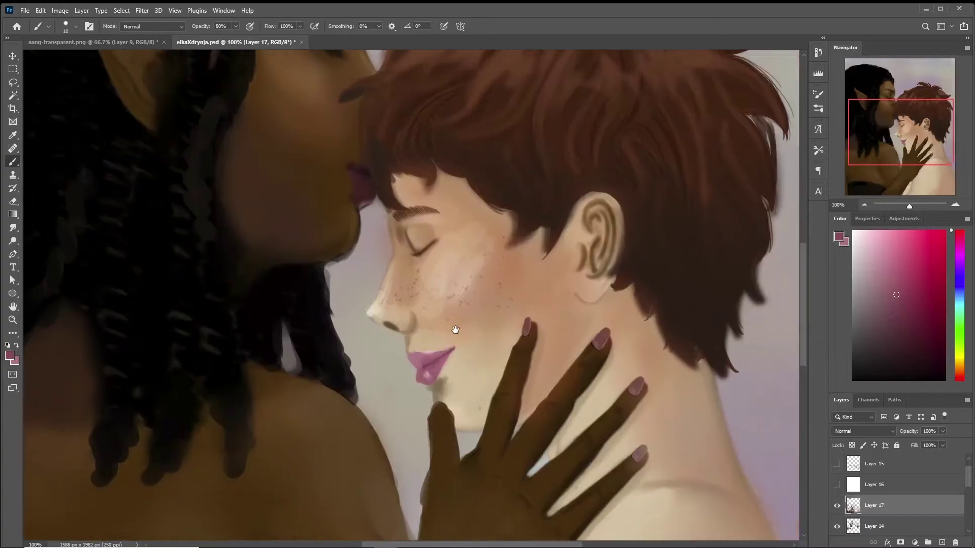
left_click(414, 377, "alt")
left_click(406, 351, "alt")
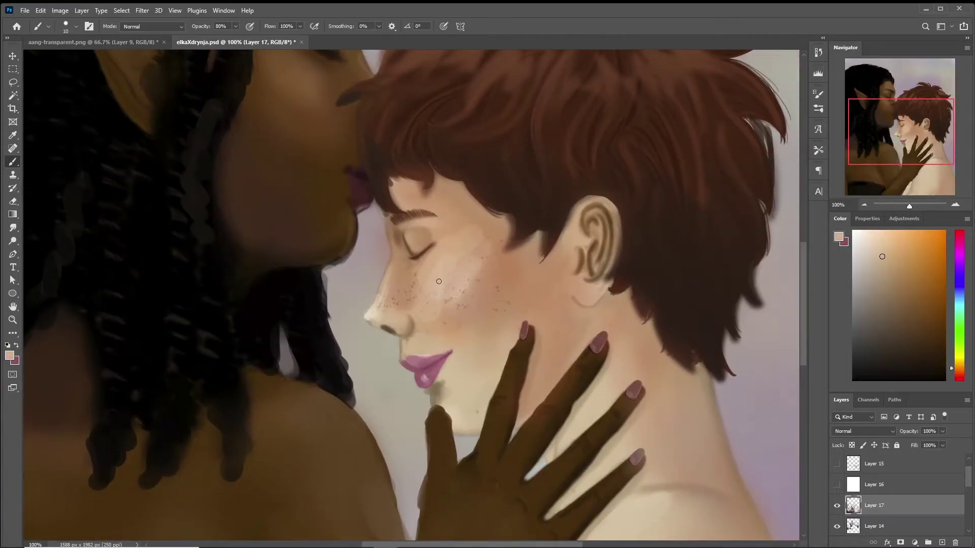
left_click(451, 350, "alt")
left_click(410, 359, "alt")
- Refine the short-haired figure's nose outline, eyebrow and closed eyelid in sampled colours
left_click(377, 327, "alt")
left_click(372, 313, "alt")
left_click(394, 233, "alt")
left_click(410, 227, "alt")
left_click(393, 223, "alt")
left_click(386, 240, "alt")
left_click(431, 246, "alt")
- Clean up the short-haired figure's upper lip, nose contour and inner eye area with sampled skin tones
scroll(411, 289, "up", 1)
left_click(393, 346, "alt")
left_click(404, 353, "alt")
left_click(384, 329, "alt")
left_click(385, 329, "alt")
left_click(379, 318, "alt")
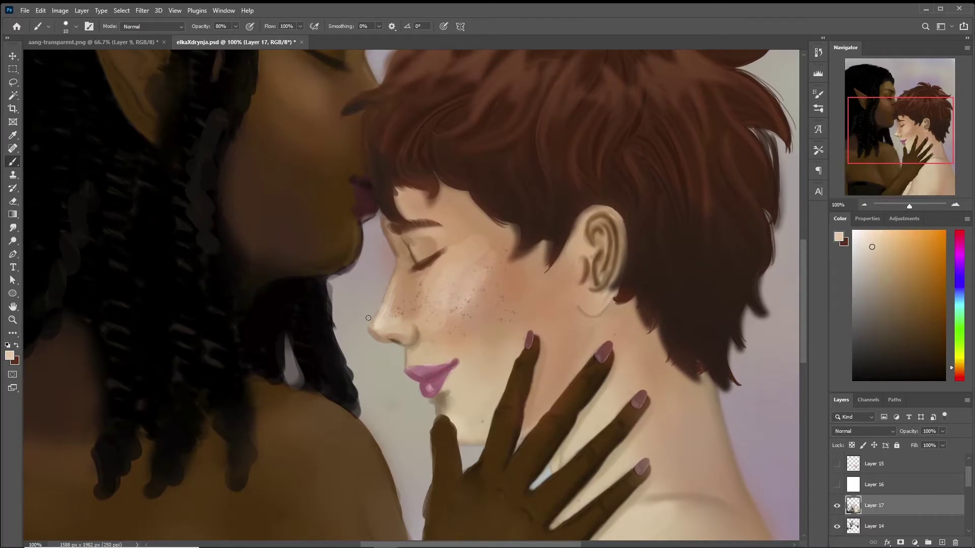
scroll(373, 328, "up", 4)
left_click(417, 286, "alt")
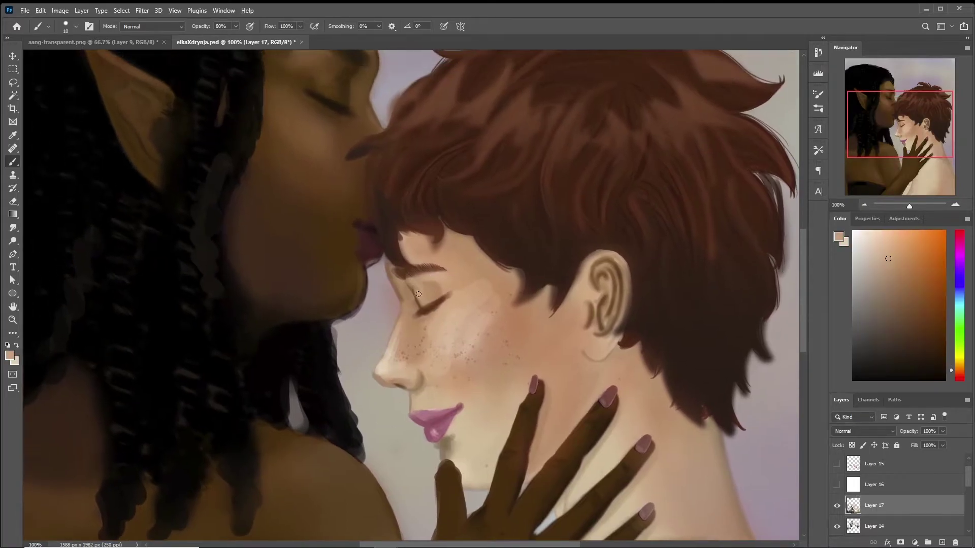
left_click(436, 272, "alt")
- Brighten and blend the short-haired figure's cheek in sampled skin tones with an 80 px soft pressure brush
scroll(435, 272, "right", 4)
scroll(435, 271, "down", 2)
left_click(76, 27)
left_click(132, 205)
key("Return")
left_click(422, 307, "alt")
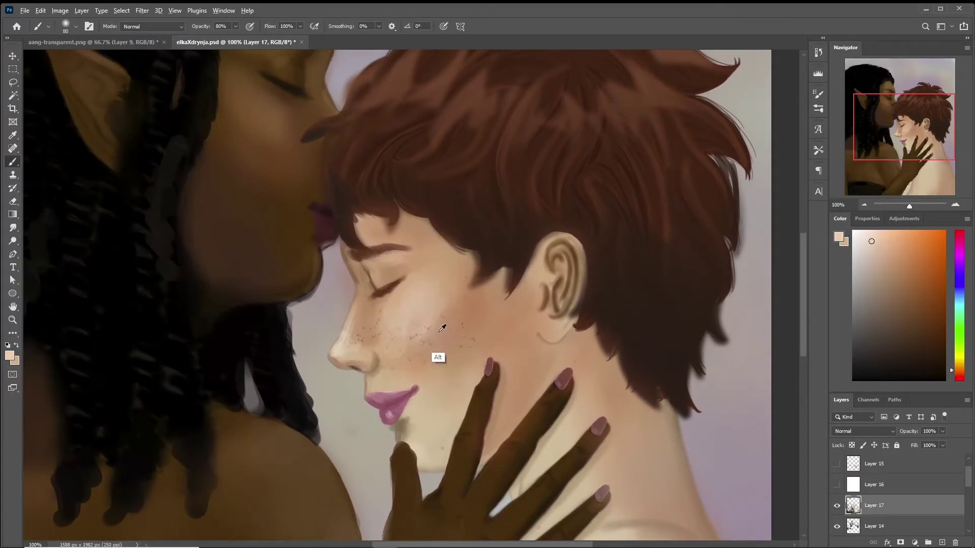
scroll(417, 356, "down", 5)
mouse_move(417, 356)
left_mouse_down()
mouse_move(399, 365)
mouse_move(417, 358)
left_mouse_up()
left_click(467, 320, "alt")
- Soften the shadow on the short-haired figure's chin with a smaller soft brush
key("[")
key("[")
key("[")
key("[")
left_click(406, 376, "alt")
- Refine the dark hand's thumb and the short-haired figure's jawline with a 10 px hard brush
left_click(77, 27)
left_click(71, 28)
left_click(71, 28)
type("10")
key("Return")
left_click(403, 392, "alt")
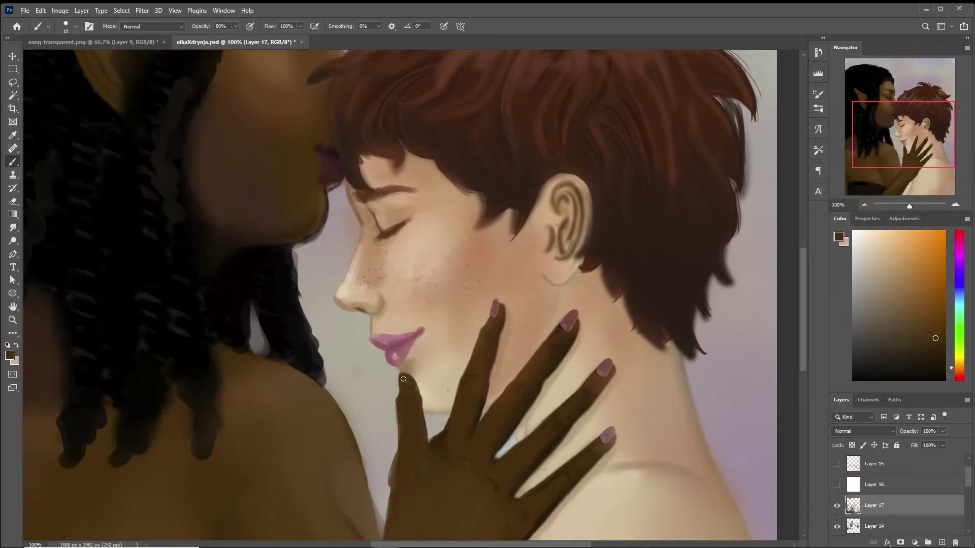
scroll(408, 380, "down", 2)
mouse_move(394, 368)
left_mouse_down()
mouse_move(394, 403)
mouse_move(449, 370)
left_mouse_up()
left_click(421, 363, "alt")
- Reshape the dark hand's fingers, nails and knuckle shadows against the face and neck in sampled colours
left_click(479, 353, "alt")
left_click_drag(503, 290, 493, 261)
left_click(573, 277, "alt")
left_click(567, 280, "alt")
left_click(483, 325, "alt")
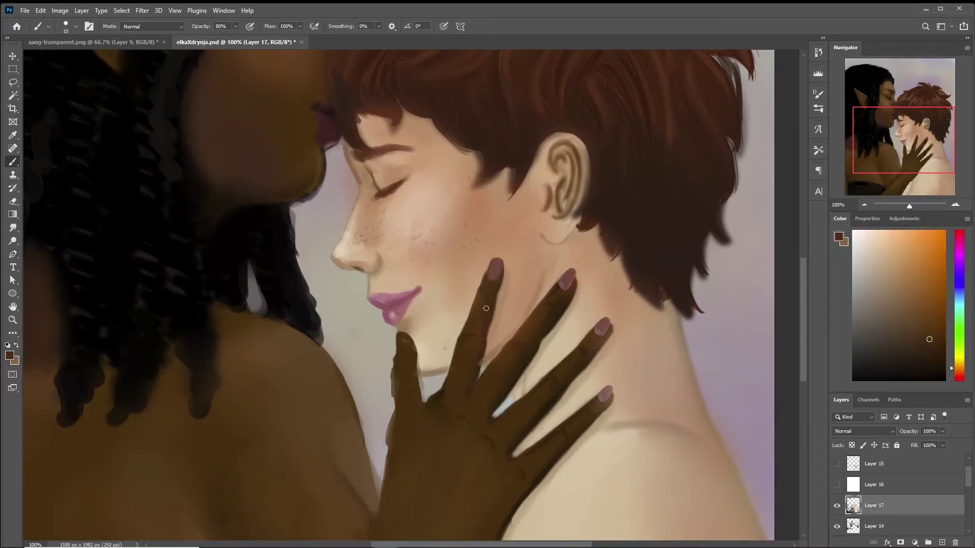
left_click_drag(439, 389, 471, 323)
left_click(500, 348, "alt")
left_click(461, 421, "alt")
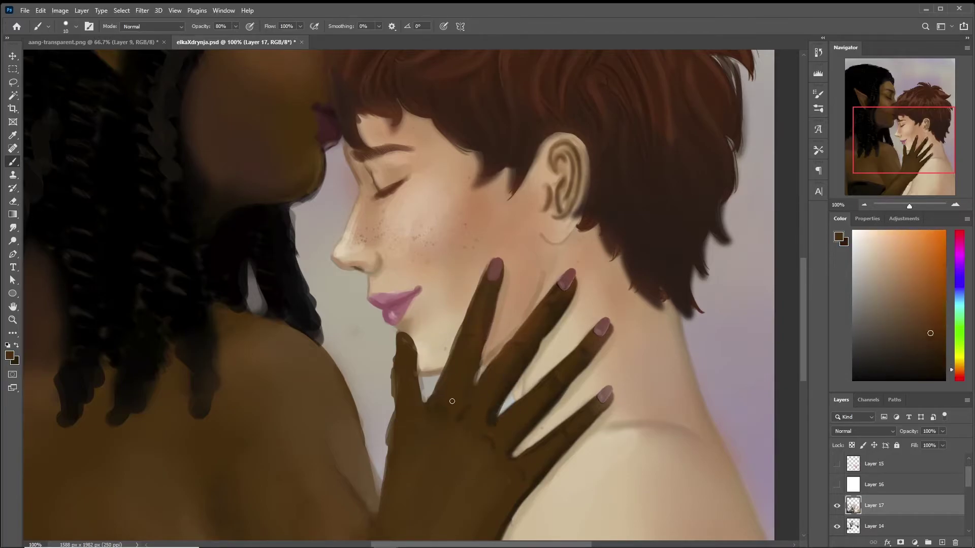
scroll(446, 348, "right", 2)
left_click_drag(461, 311, 475, 270)
left_click(475, 270, "alt")
- Touch up the short-haired figure's forehead and fringe strands in sampled skin and hair colours
scroll(475, 270, "up", 3)
left_click(330, 230, "alt")
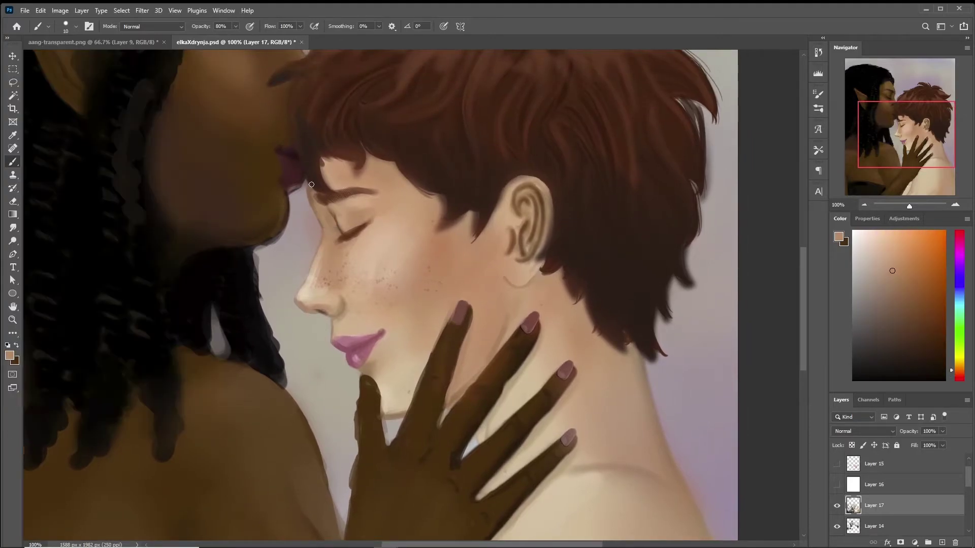
left_click(321, 152, "alt")
left_click_drag(365, 163, 368, 182)
- Repaint the short-haired figure's ear rim and inner shadow in sampled browns and skin tones
scroll(414, 175, "up", 4)
scroll(414, 175, "left", 2)
left_click(533, 211, "alt")
left_click_drag(511, 279, 505, 311)
left_click(536, 257, "alt")
left_click(582, 282, "alt")
left_click(533, 332, "alt")
left_click_drag(533, 320, 542, 297)
left_click(539, 266, "alt")
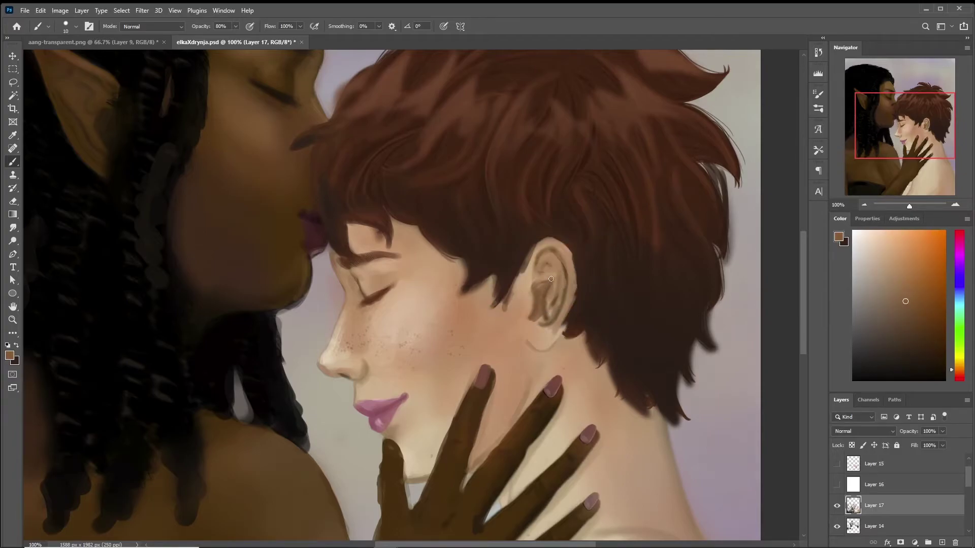
- Simplify the ear's inner folds and refine its lower edge with sampled light skin tones
left_click(554, 255, "alt")
key("x")
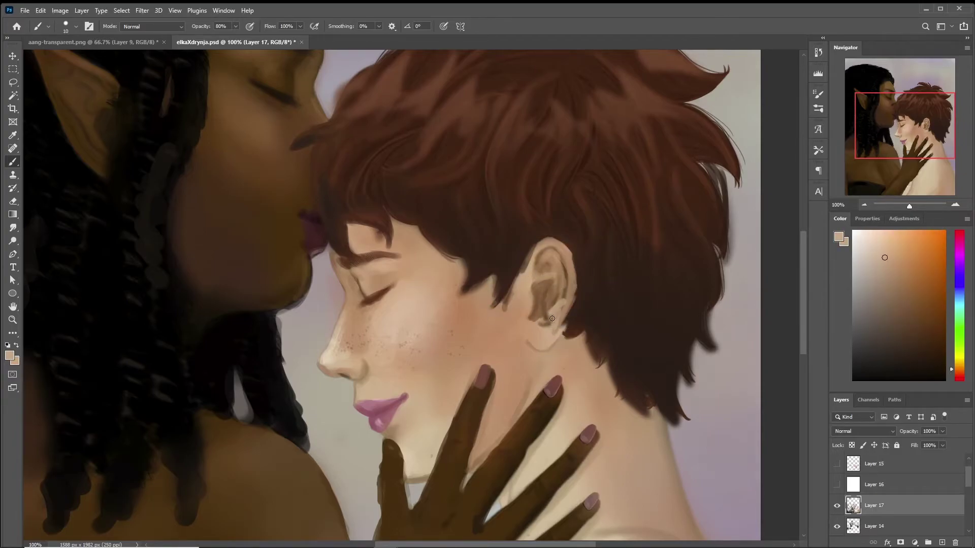
left_click(540, 318, "alt")
left_click(532, 291, "alt")
- Tint the short-haired figure's outer ear rim red with a 20 px soft pressure brush
left_click(76, 27)
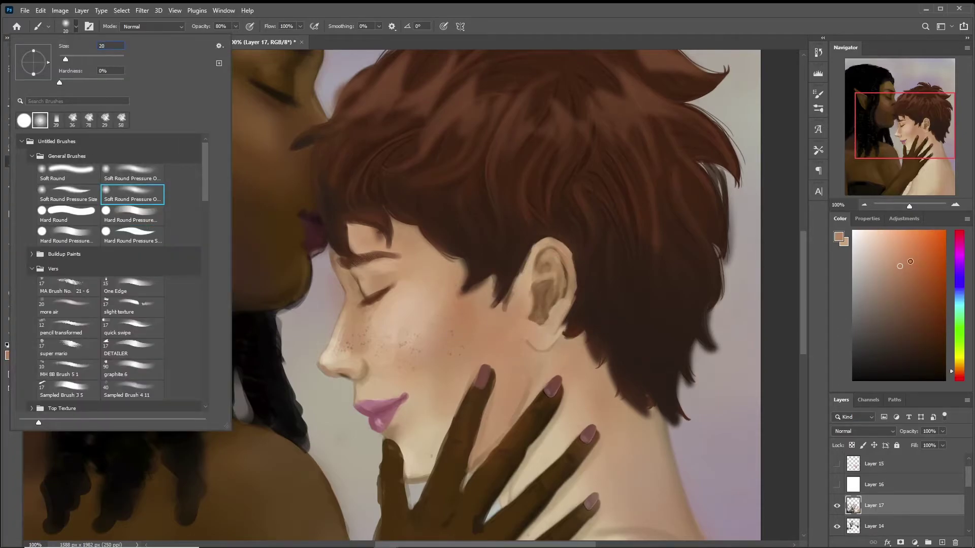
key("Escape")
left_click(568, 253, "alt")
left_click_drag(548, 265, 580, 228)
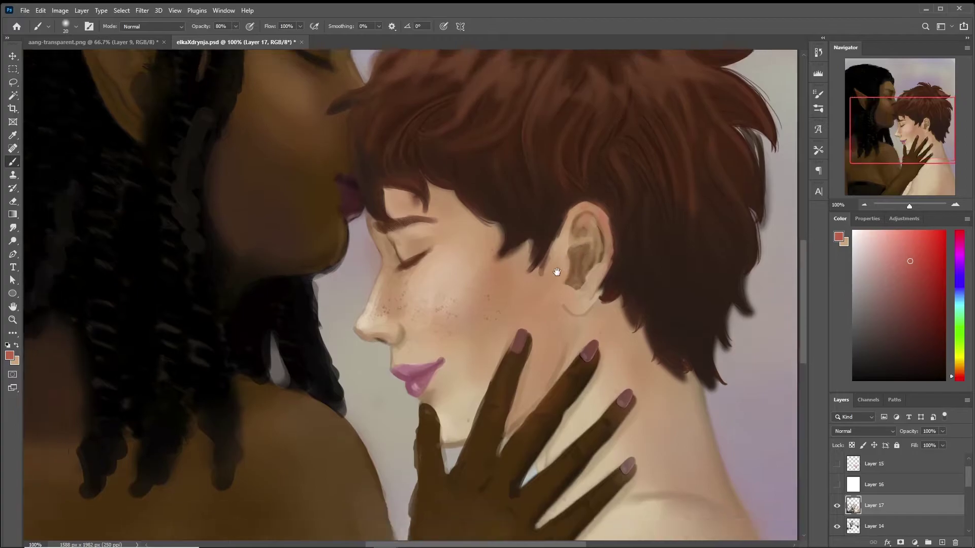
- Repaint the short-haired figure's lips in sampled pinks with a 10 px hard pressure brush
left_click(433, 283, "alt")
left_click(76, 26)
left_click(126, 217)
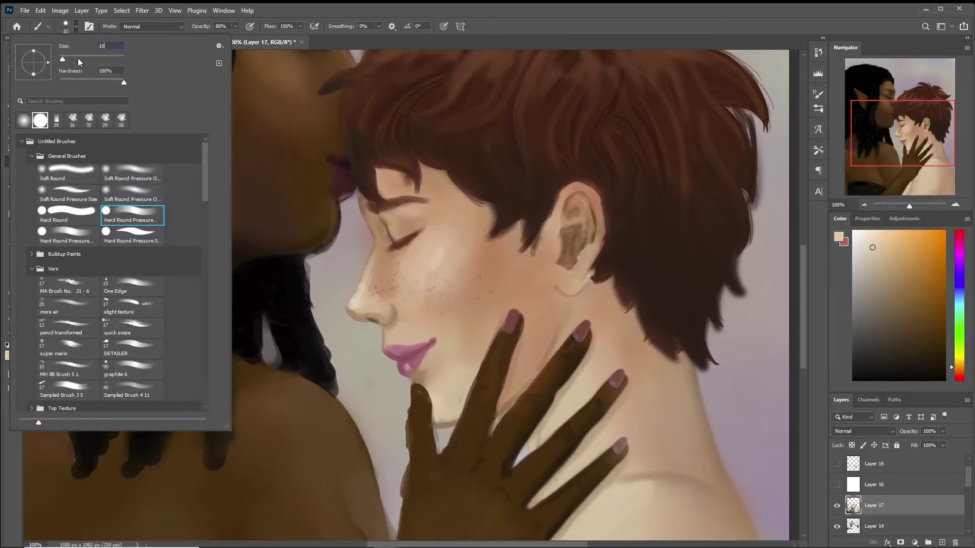
key("Escape")
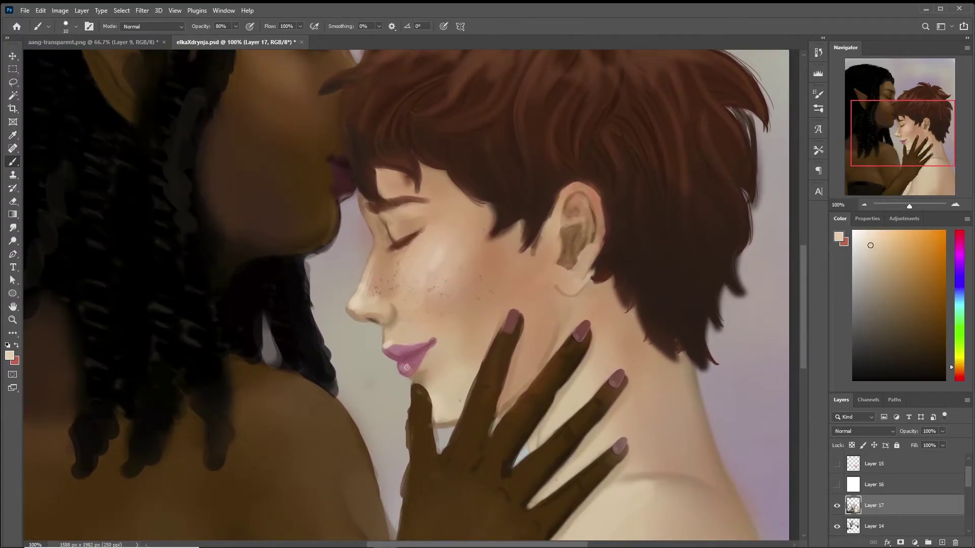
left_click(405, 370, "alt")
scroll(405, 371, "left", 4)
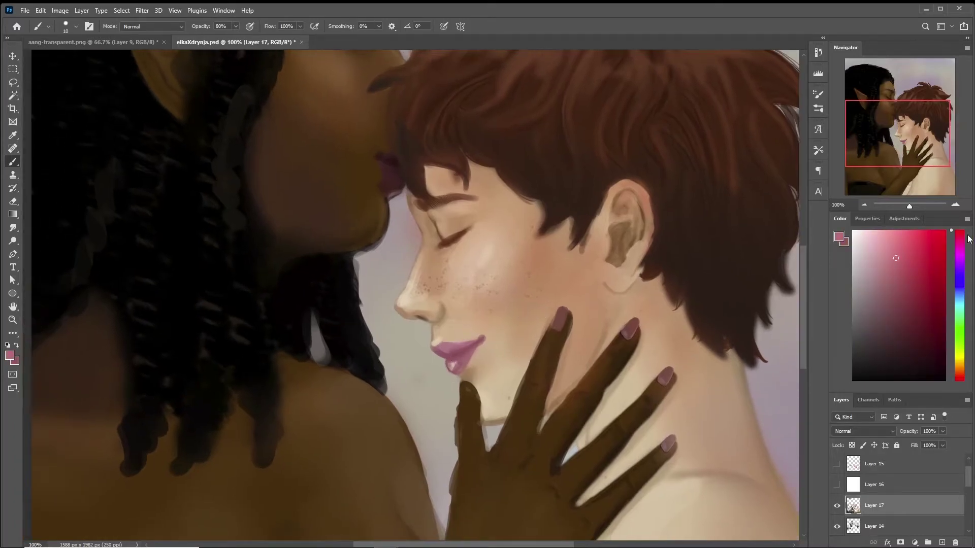
left_click(463, 348, "alt")
- Define the short-haired figure's lip line and corner in dark plum with a finer brush, and paint the thumb's nail
left_click(75, 26)
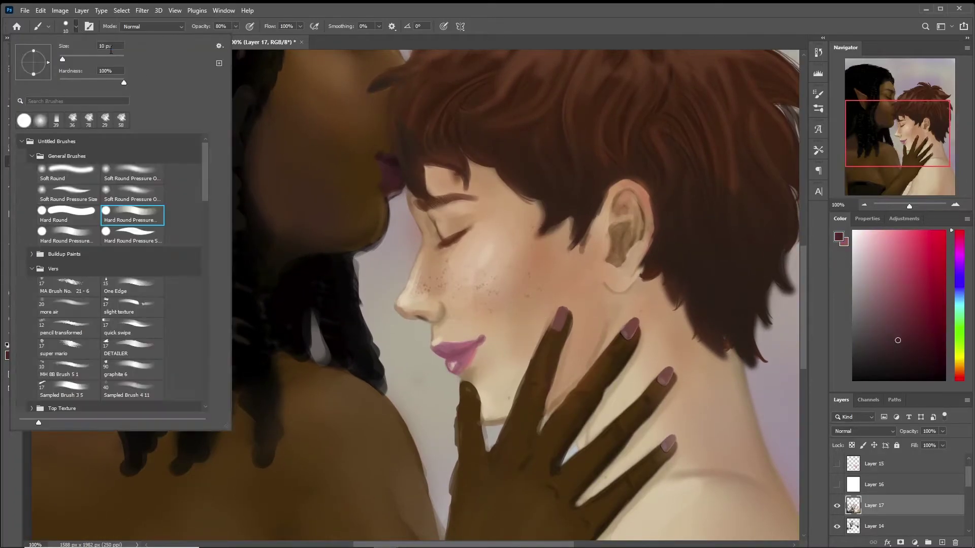
key("Return")
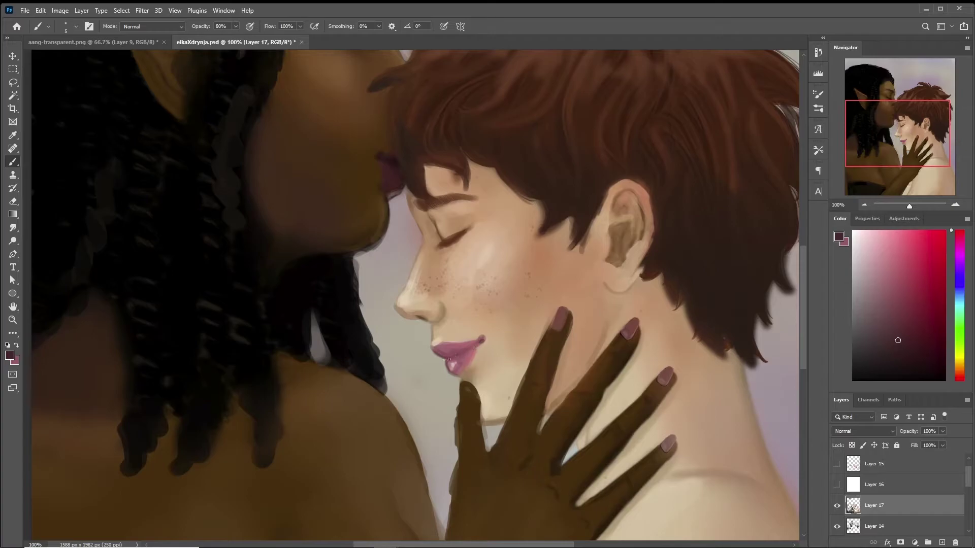
left_click_drag(459, 355, 421, 304)
left_click(414, 358, "alt")
mouse_move(423, 385)
left_mouse_down()
mouse_move(415, 442)
mouse_move(397, 391)
left_mouse_up()
- Model the dark hand's knuckles and back with light brown highlights using a soft pressure brush
key("period")
left_click(509, 394, "alt")
key("period")
key("period")
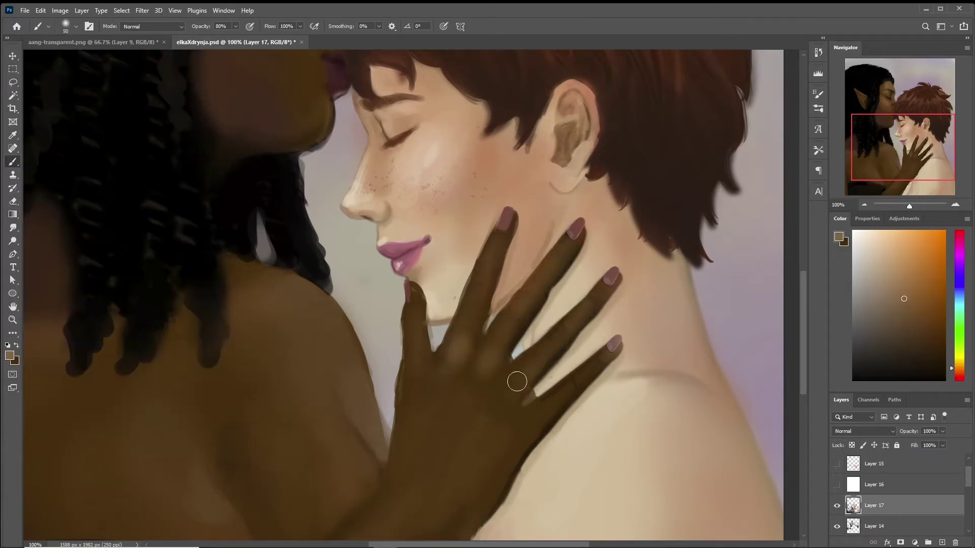
left_click_drag(503, 391, 529, 325)
key("period")
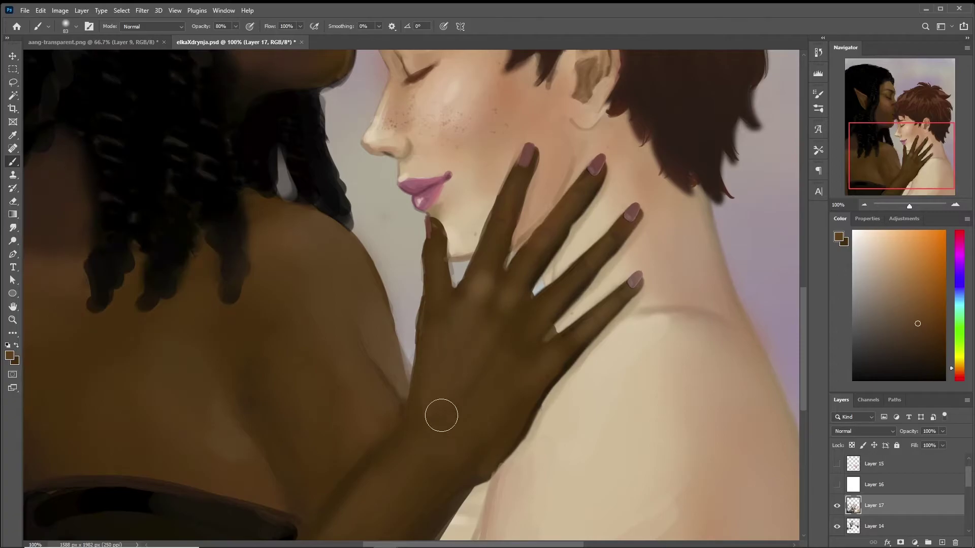
- Warm the back of the dark hand and the wrist with a sampled reddish brown, using a large soft brush
left_click_drag(448, 407, 465, 318)
left_click(406, 385, "alt")
mouse_move(416, 385)
left_mouse_down()
mouse_move(446, 375)
mouse_move(442, 303)
left_mouse_up()
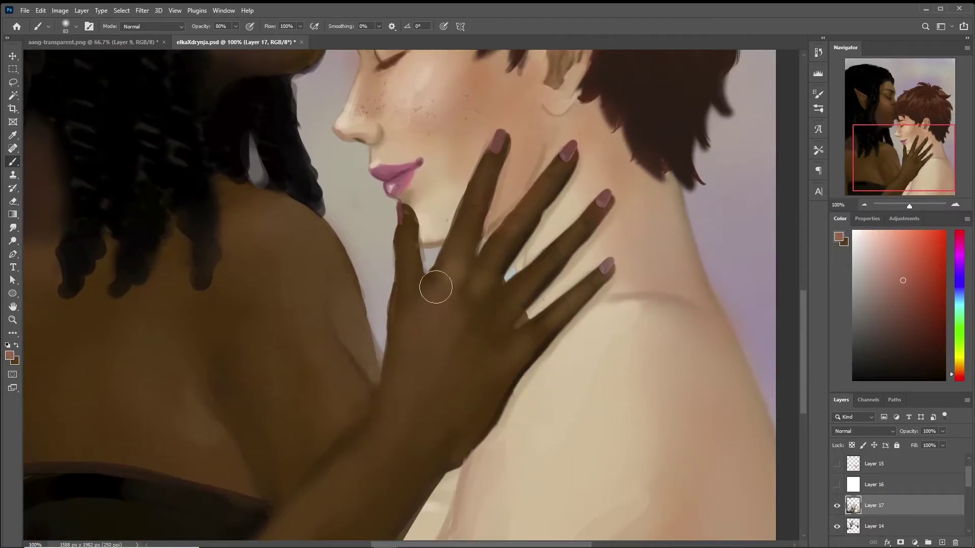
left_click_drag(507, 329, 492, 387)
- Shade the pale skin around and between the dark fingers with sampled tan tones, using a 37 px soft brush
key("comma")
left_click(526, 254, "alt")
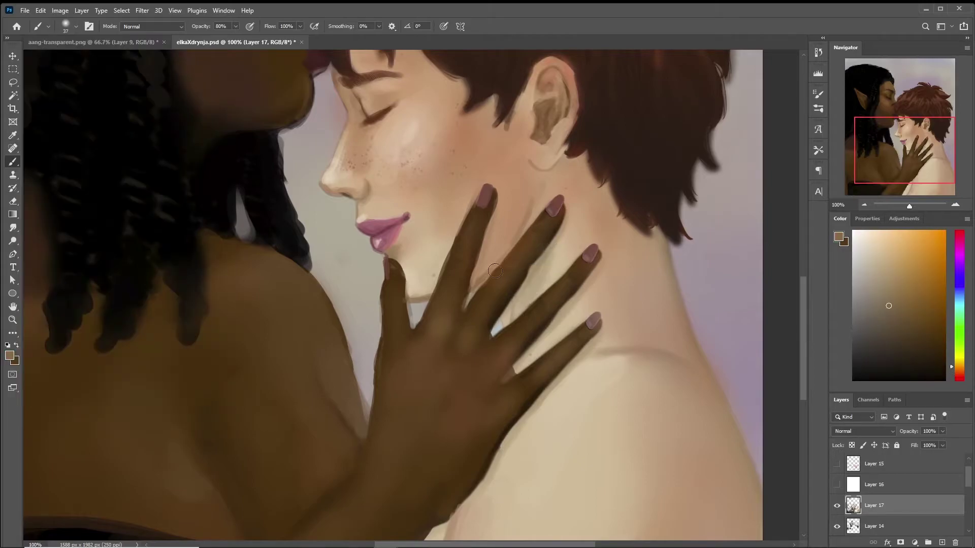
left_click(582, 354, "alt")
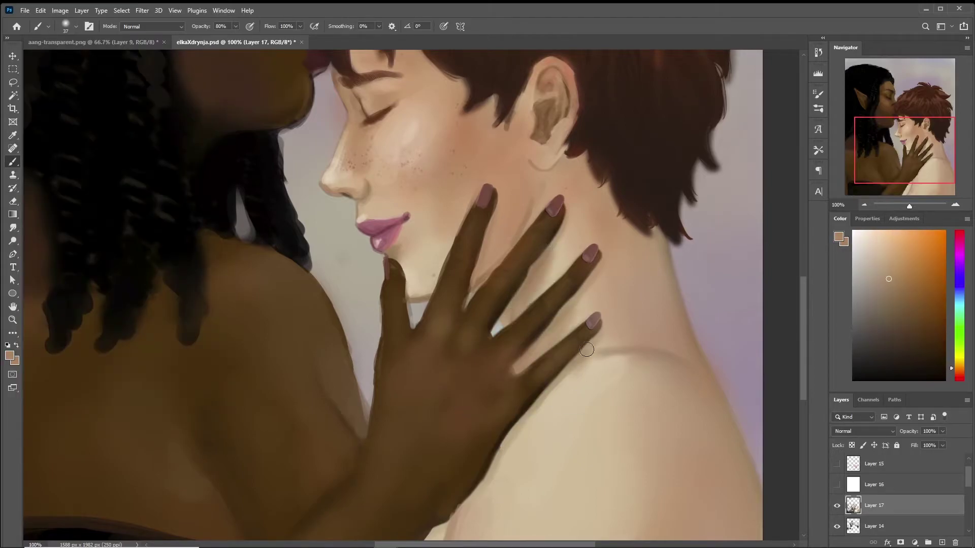
- Blend sampled orange and peach tones over the short-haired figure's shoulder and back with a 136 px soft brush
scroll(581, 354, "down", 3)
key("bracketright")
key("bracketright")
key("bracketright")
key("bracketright")
key("bracketright")
key("bracketright")
key("bracketright")
left_click(864, 204)
left_click(864, 204)
left_click(563, 350, "alt")
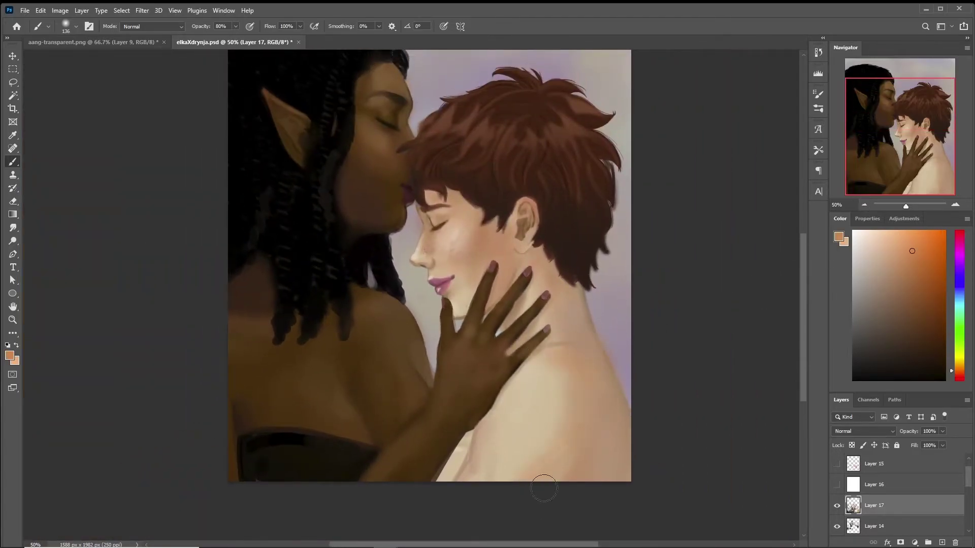
left_click(572, 375, "alt")
- Define the outer contour of the short-haired figure's neck, shoulder and back in sampled skin tans with a smaller hard brush
scroll(579, 391, "up", 1)
key("bracketleft")
key("bracketleft")
key("bracketleft")
key("bracketleft")
key("bracketleft")
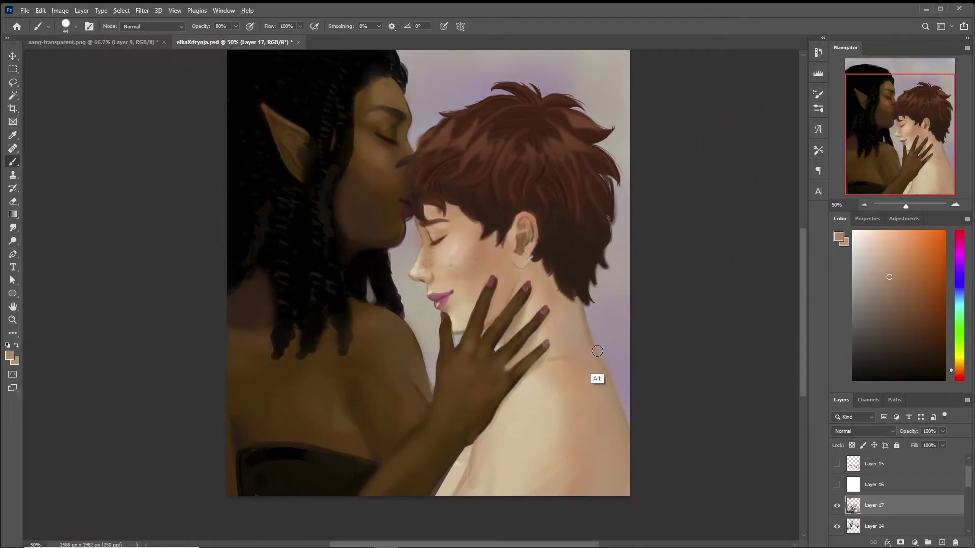
left_click(610, 391, "alt")
left_click(585, 354, "alt")
left_click(585, 395, "alt")
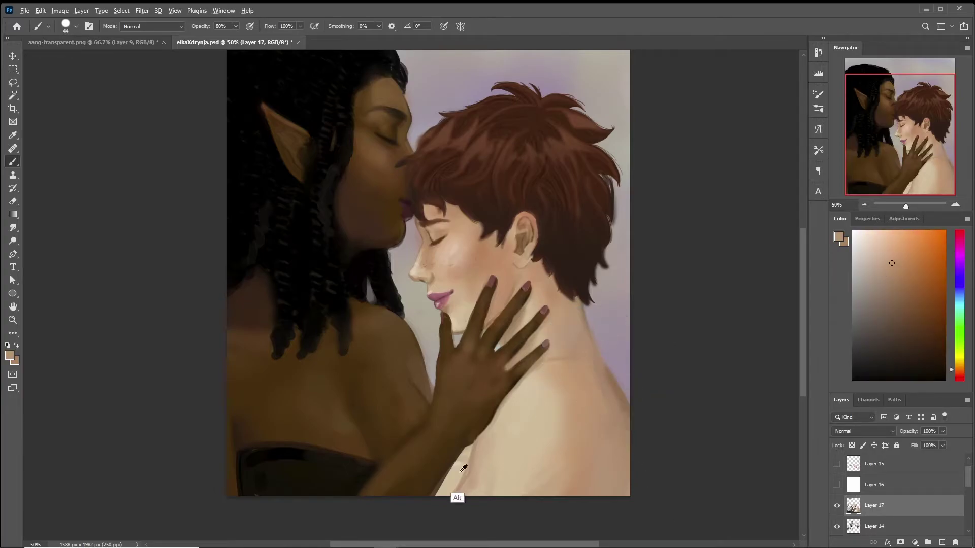
- Repaint the short-haired figure's fringe strands against the long-haired figure's mouth in sampled dark browns with a 10 px brush
left_click(505, 321, "alt")
scroll(446, 310, "up", 1)
left_click(77, 26)
double_click(131, 217)
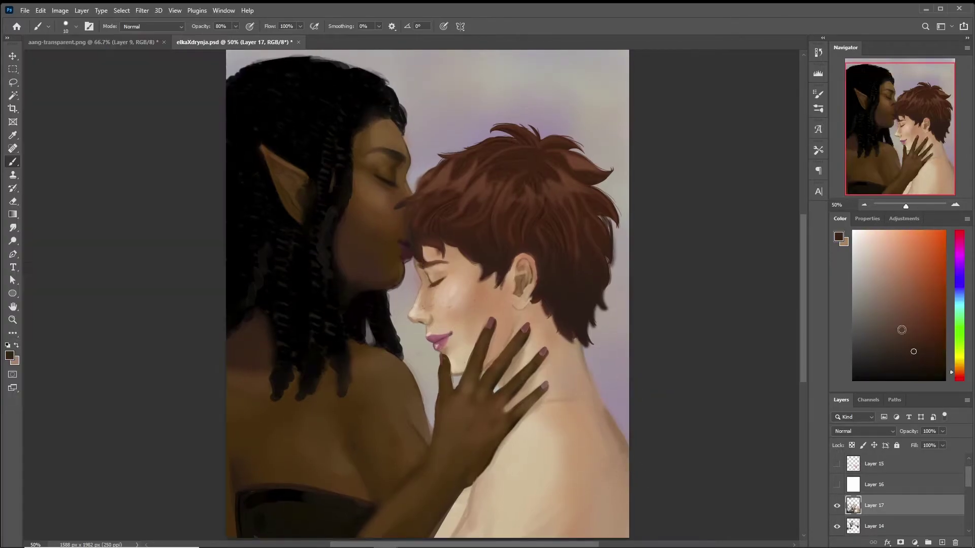
left_click(414, 237, "alt")
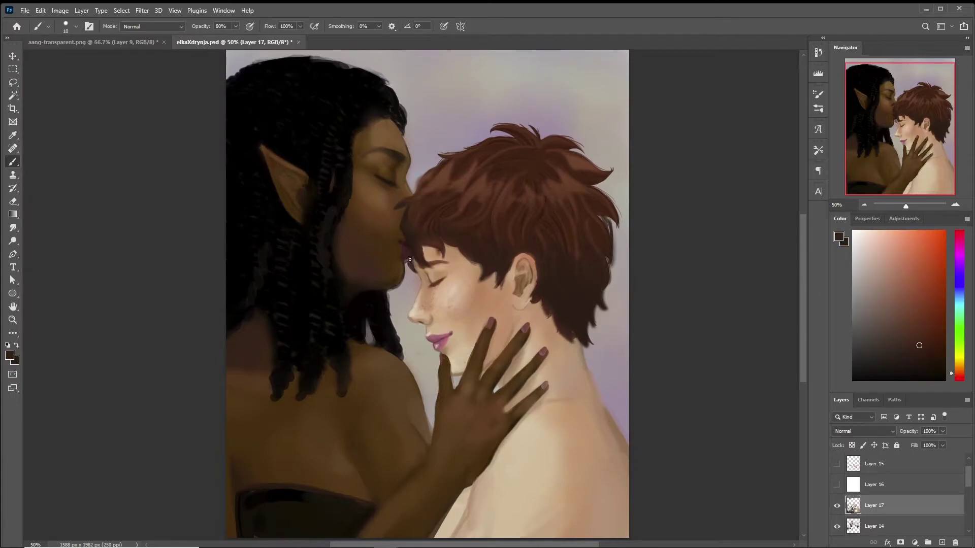
left_click(418, 278, "alt")
scroll(414, 254, "up", 1)
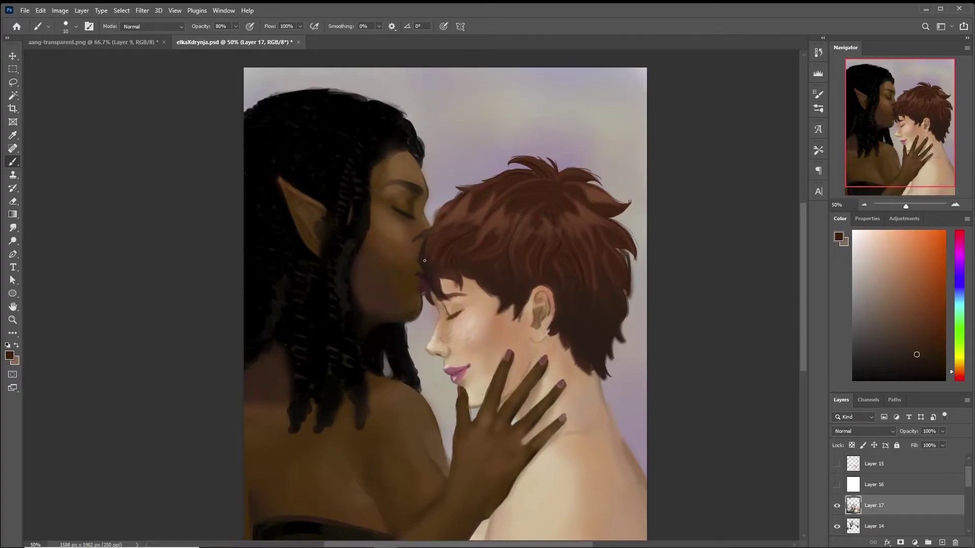
left_click_drag(438, 213, 393, 201)
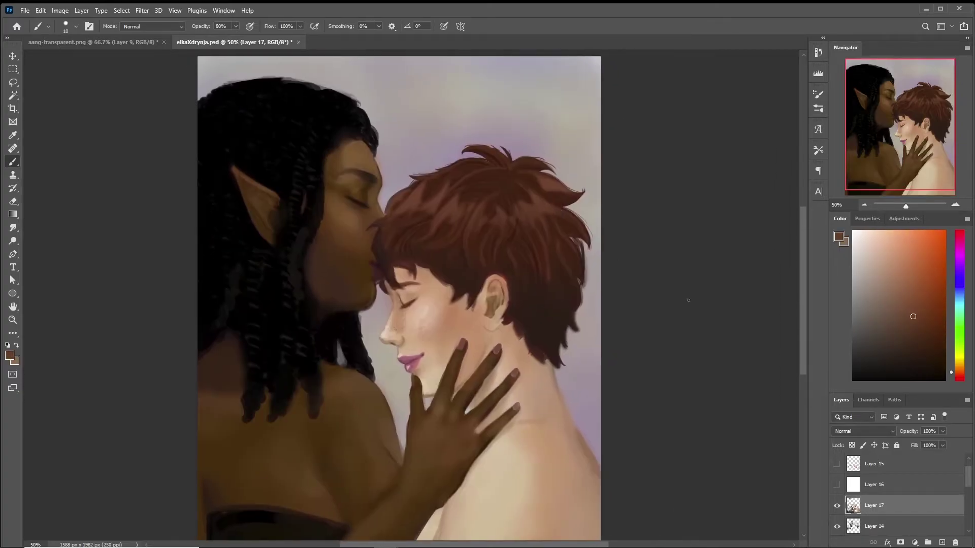
- Lower the crown of the short-haired figure's hair with Liquify at brush size 664, and flip the canvas horizontally
left_click(142, 10)
left_click(163, 105)
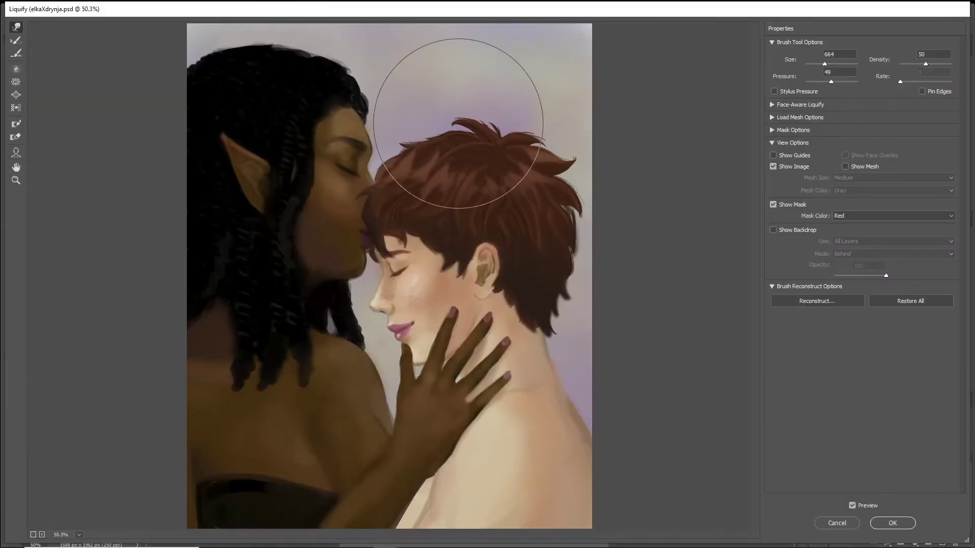
left_click(892, 523)
left_click(60, 10)
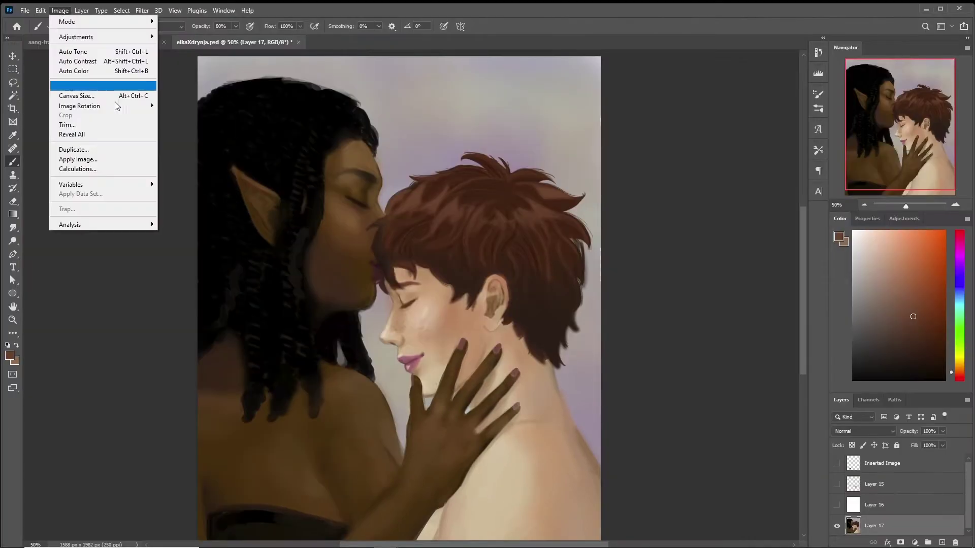
left_click(196, 148)
- Lasso the dark hand with a 5 px feather, copy it to its own layer and transform it into a slightly shifted position
left_click(21, 86)
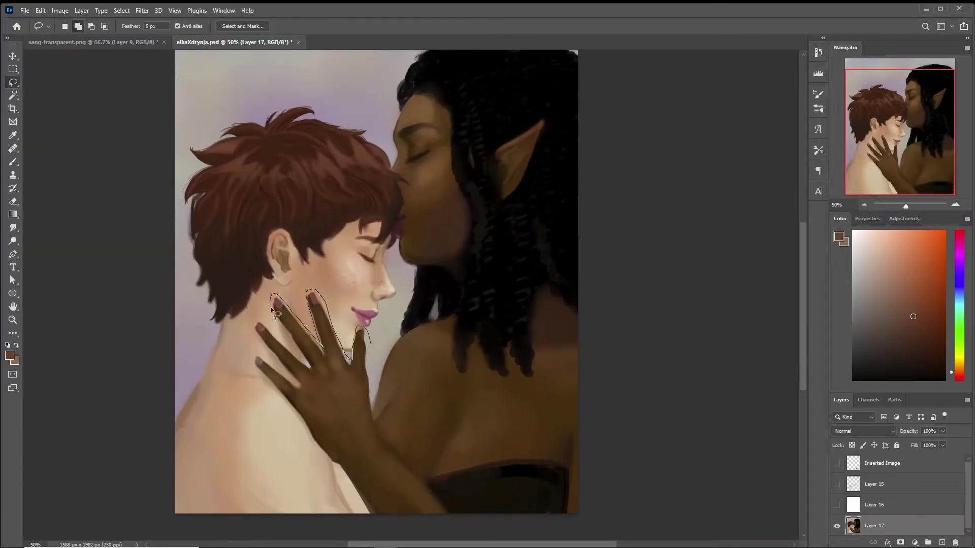
right_click(375, 419)
left_click(436, 342)
key("ctrl+t")
left_click_drag(348, 370, 355, 396)
key("Return")
- Clean up the moved hand's edges, fingertips and nails with sampled browns and pinks, using a 10 px brush
key("b")
left_click(333, 467, "alt")
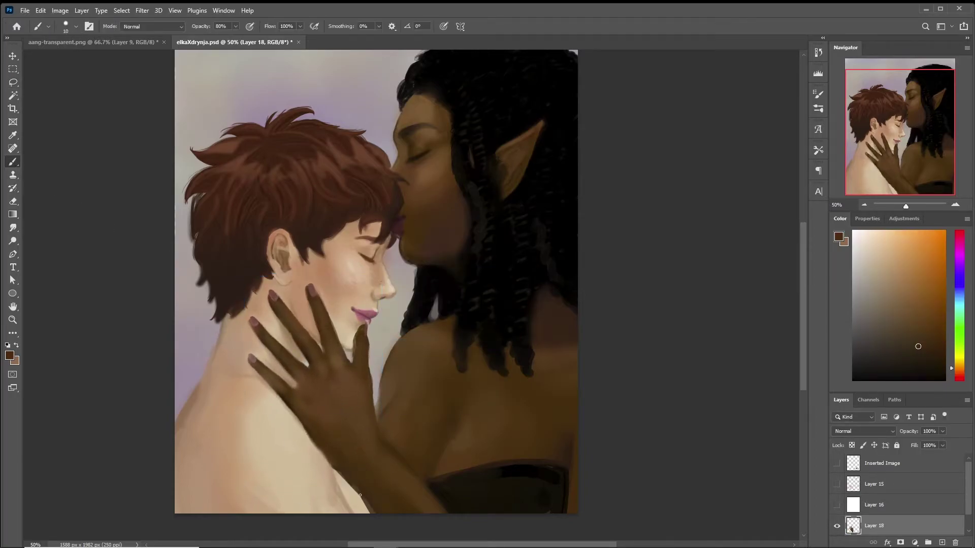
left_click(362, 320, "alt")
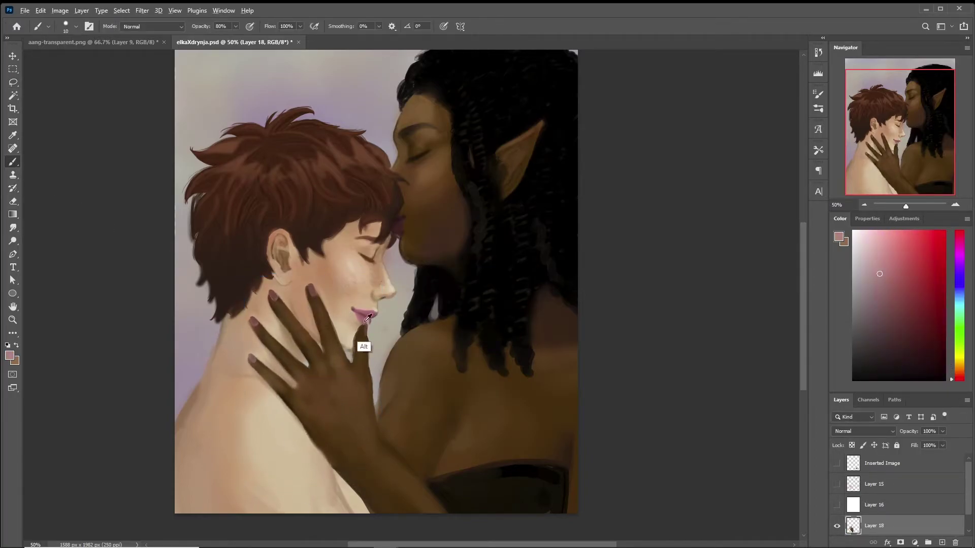
left_click(356, 338, "alt")
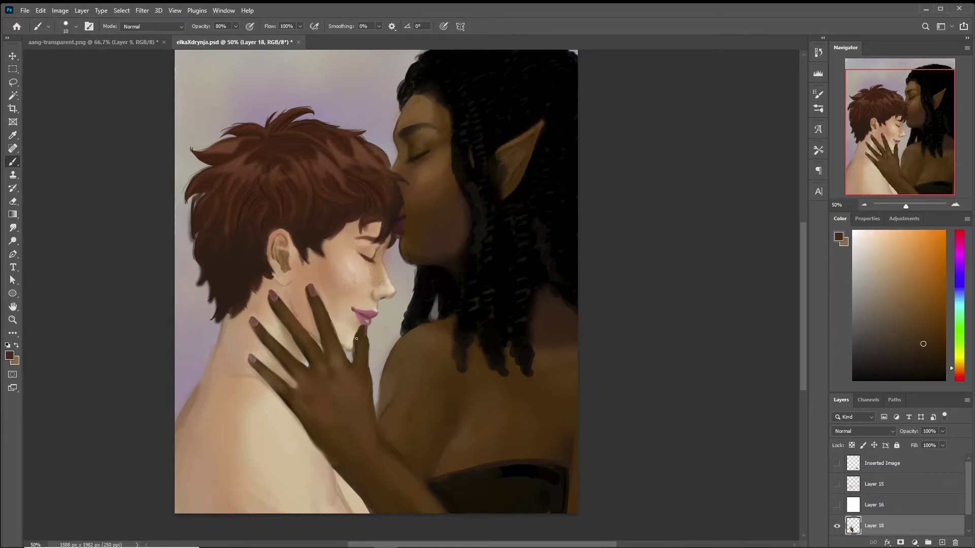
left_click(273, 297, "alt")
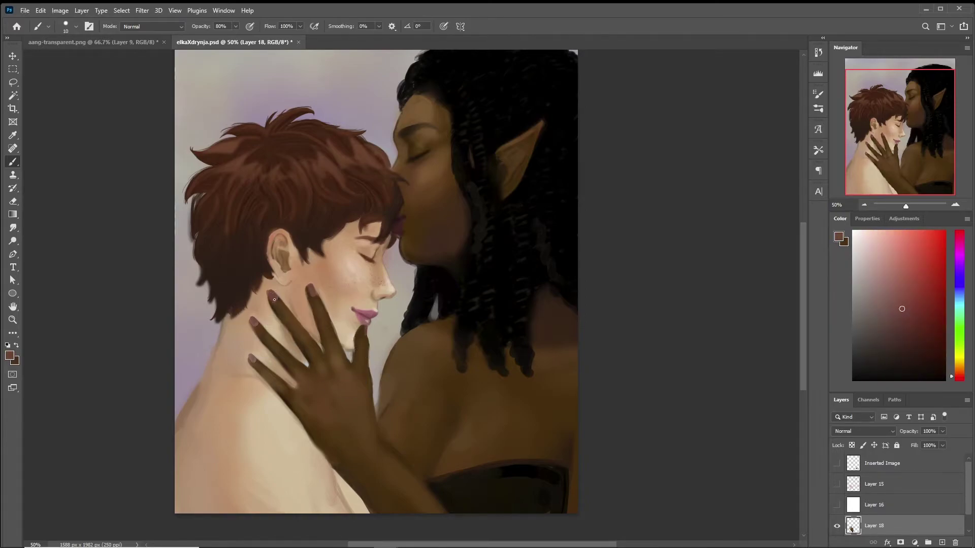
left_click(250, 353, "alt")
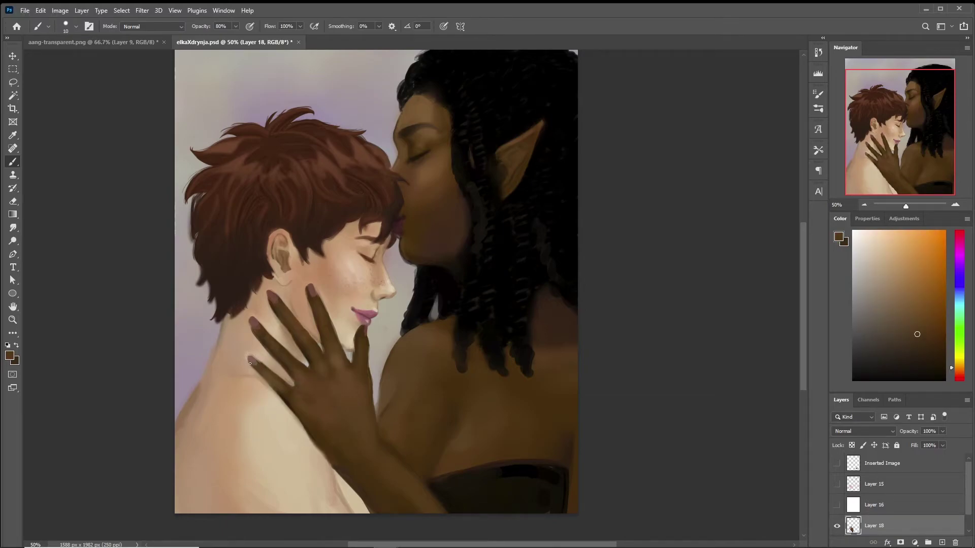
left_click(245, 359, "alt")
left_click_drag(472, 288, 509, 315)
- Add a Hue/Saturation adjustment layer at saturation -100 to check the values in greyscale, and hide it
left_click(853, 505)
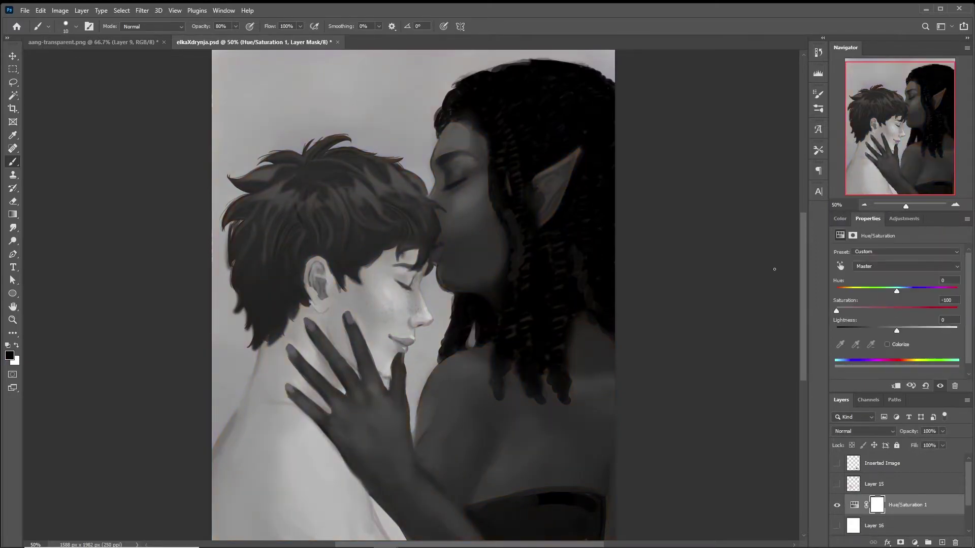
key("ctrl+minus")
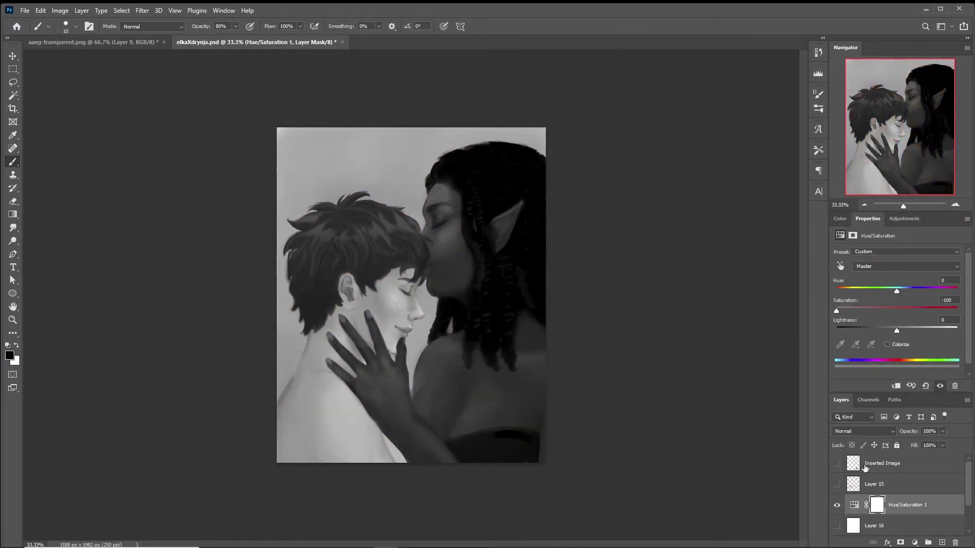
left_click(837, 505)
- Select the background around both figures by its color range and add a new layer above the hand layer
scroll(899, 503, "down", 2)
left_click(873, 513)
left_click(121, 10)
left_click(133, 108)
left_click(410, 199)
left_click(632, 134)
key("ctrl+shift+alt+n")
- Fill the selected background with a linear gradient in a sampled reddish brown and set the layer's blending mode to Multiply
key("g")
left_click_drag(416, 330, 295, 87)
key("ctrl+z")
left_click(385, 168, "alt")
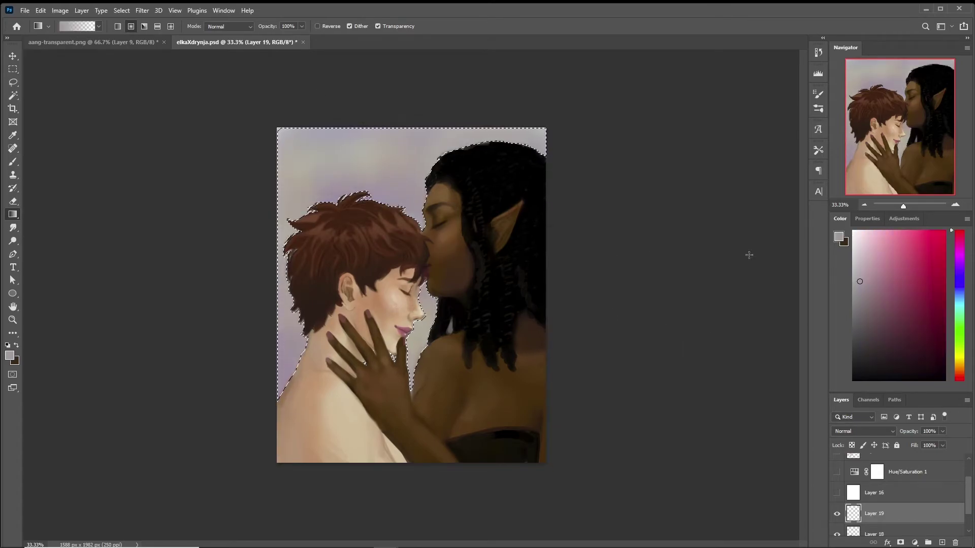
left_click(355, 239, "alt")
left_click_drag(416, 330, 295, 92)
left_click(863, 431)
left_click(843, 323)
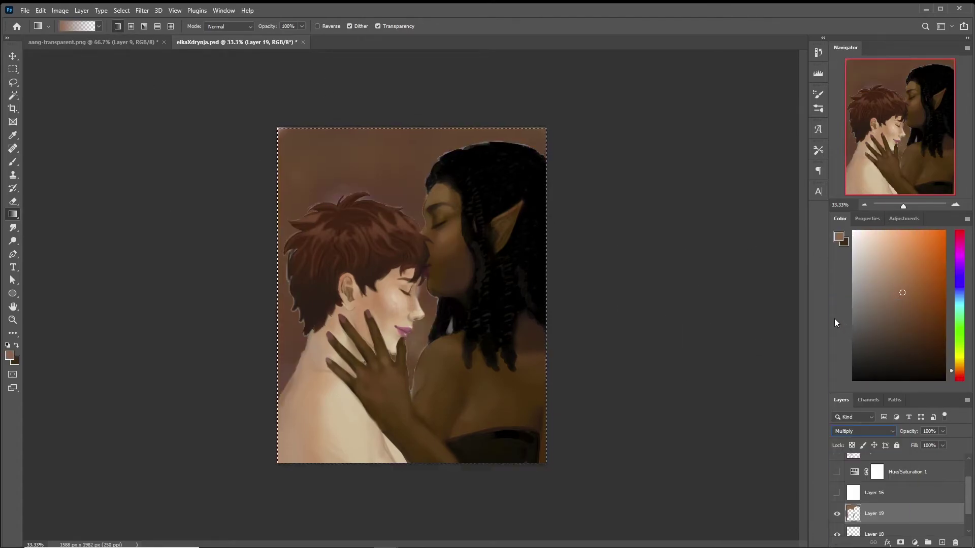
- Lock the background gradient layer's transparent pixels and recolor it light pink
left_click(959, 378)
left_click(884, 236)
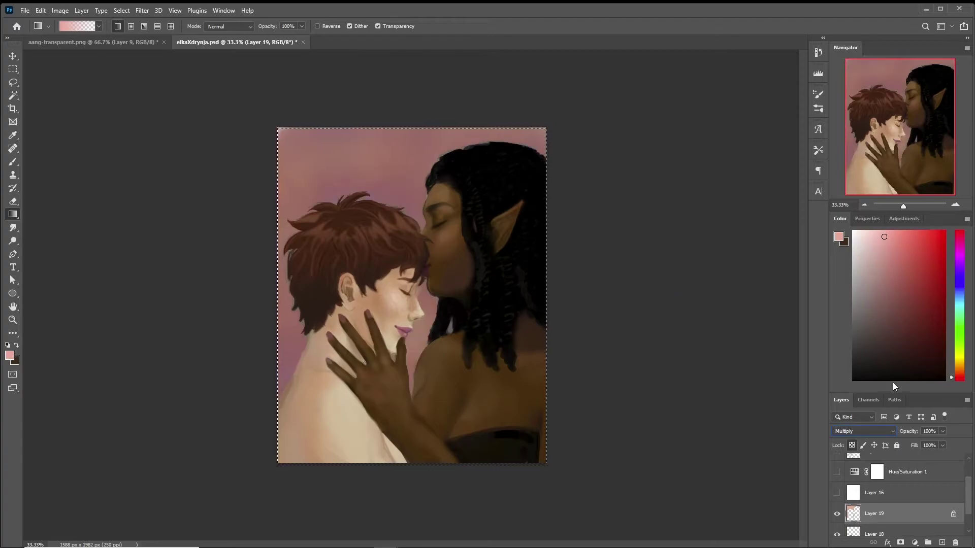
left_click(880, 230)
key("/")
left_click(837, 515)
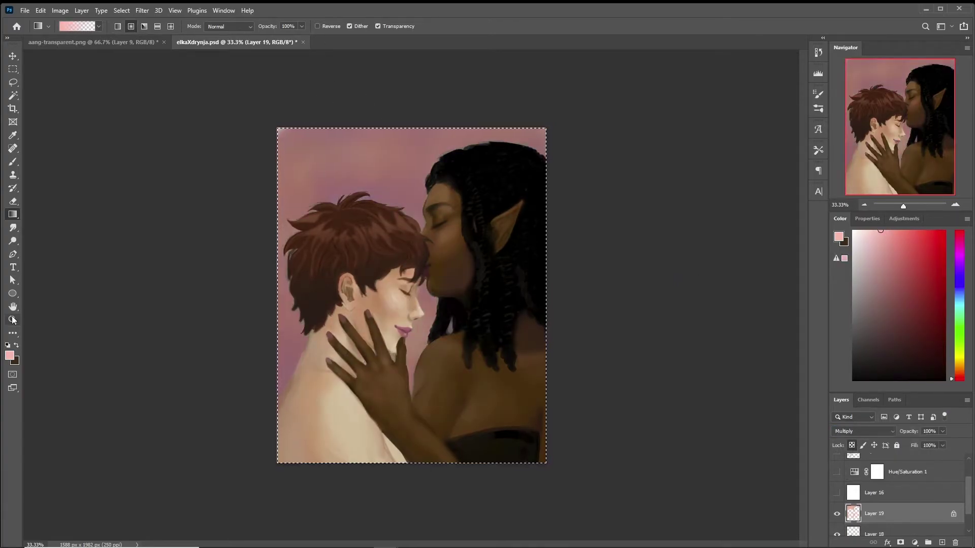
- Shift the background tint to a muted blue with Hue/Saturation, setting the hue to +180 and lowering the saturation
key("ctrl+plus")
key("b")
left_click(60, 10)
mouse_move(76, 36)
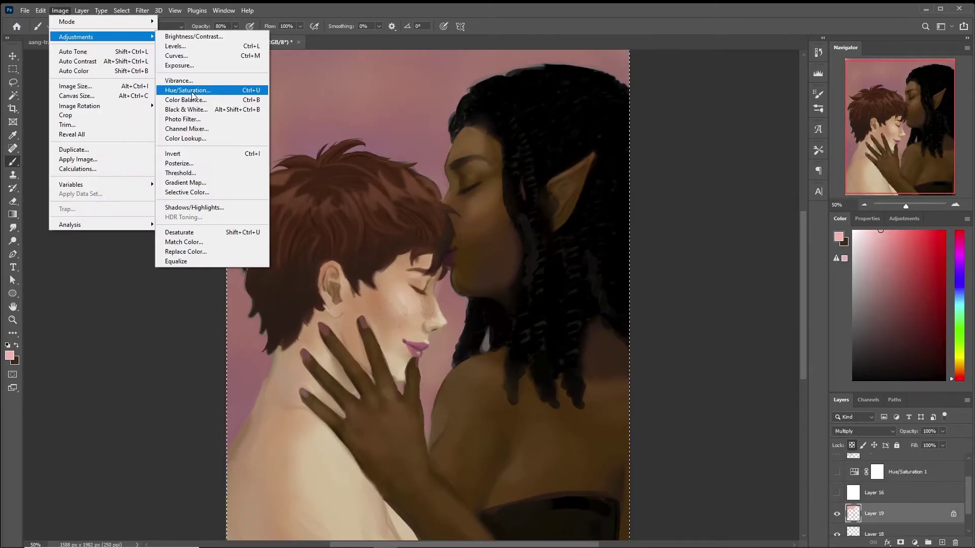
left_click(192, 93)
left_click_drag(682, 294, 670, 321)
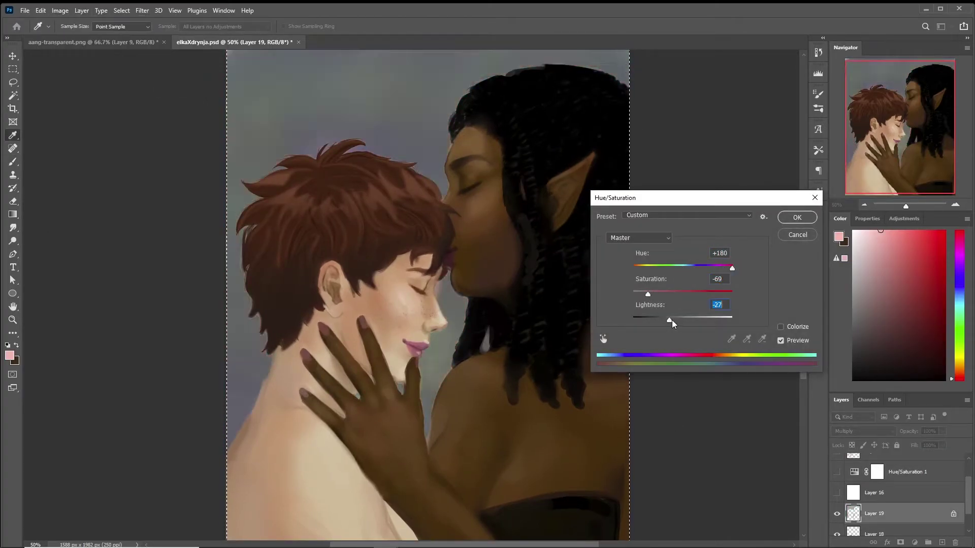
left_click(797, 218)
- Paint a white rim light along the short-haired figure's face profile on a new layer, using a 10 px brush angled at 33°
key("ctrl+shift+alt+n")
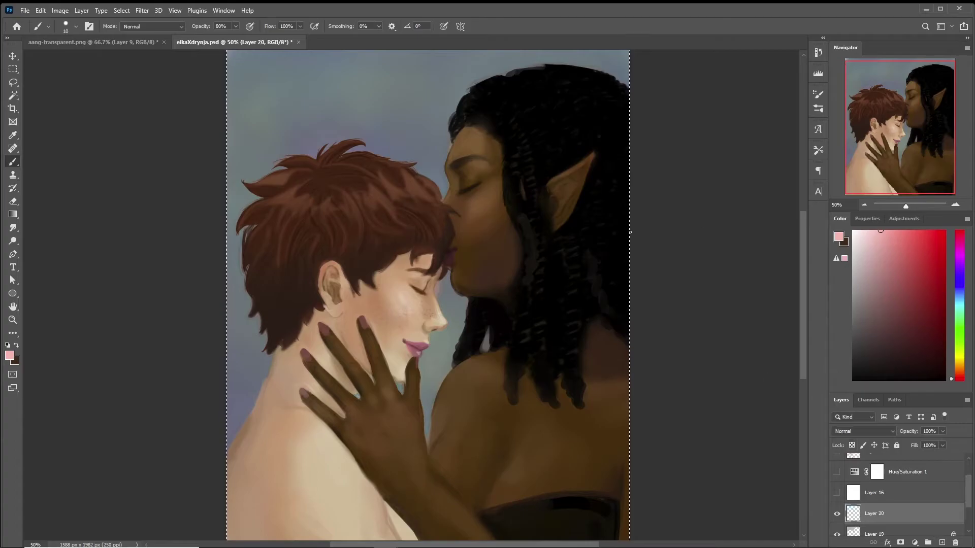
left_click(76, 26)
left_click_drag(204, 183, 203, 258)
left_click(59, 325)
type("10")
key("Return")
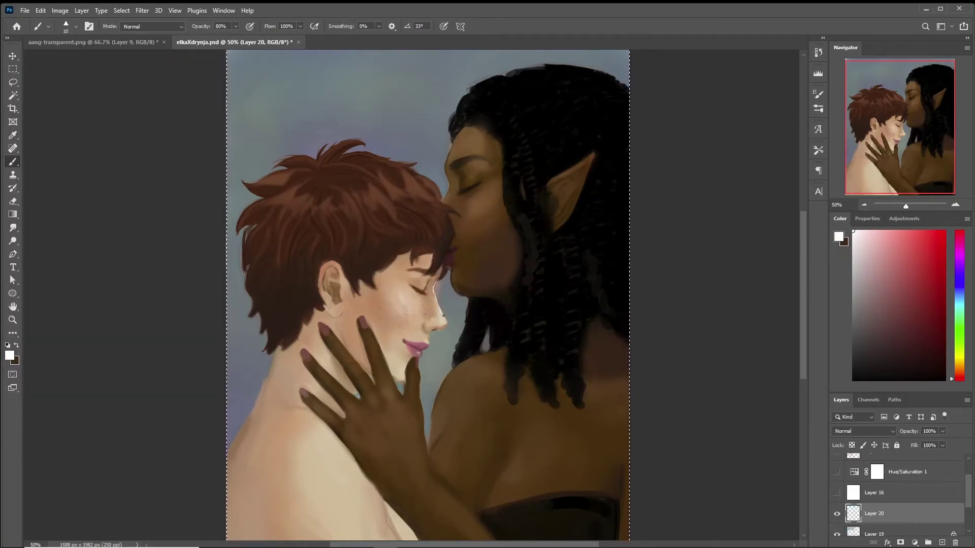
left_click_drag(448, 271, 434, 284)
left_click_drag(447, 321, 431, 321)
left_click_drag(447, 273, 450, 289)
- Outline the long-haired figure's face and hair and the back of the short-haired figure's hair in white with a 20 px brush
left_click(63, 26)
left_click(65, 53)
key("Return")
left_click_drag(450, 184, 443, 200)
left_click_drag(449, 163, 444, 183)
mouse_move(447, 142)
left_mouse_down()
mouse_move(471, 93)
mouse_move(492, 78)
mouse_move(446, 143)
left_mouse_up()
mouse_move(502, 77)
left_mouse_down()
mouse_move(545, 65)
mouse_move(628, 86)
mouse_move(581, 62)
left_mouse_up()
left_click_drag(280, 172, 239, 181)
left_click_drag(244, 187, 262, 197)
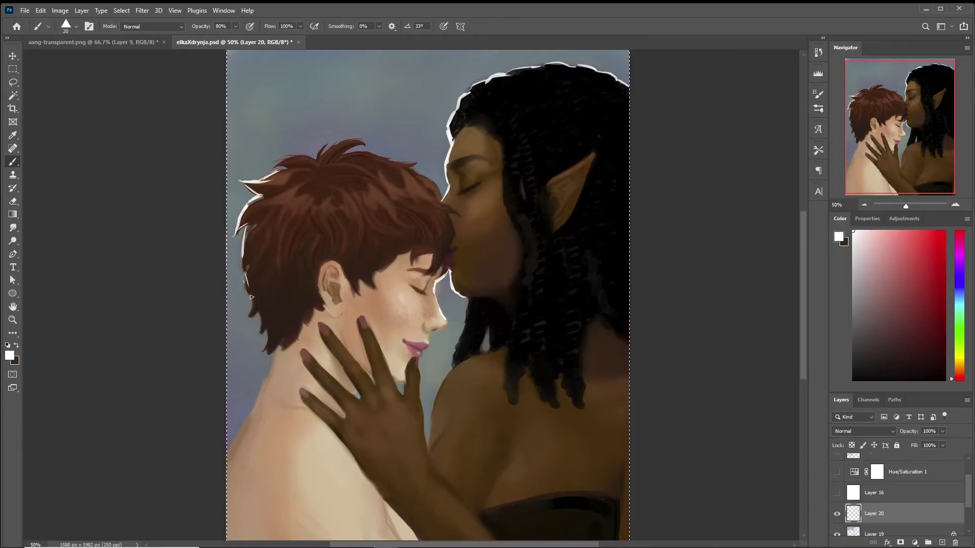
- Raise the brush opacity to 100% and extend the white rim light over the short hair, neck, fingers and dark arm
left_click(235, 26)
mouse_move(359, 149)
left_mouse_down()
mouse_move(391, 154)
mouse_move(444, 204)
left_mouse_up()
scroll(222, 459, "down", 2)
left_click_drag(396, 375, 380, 342)
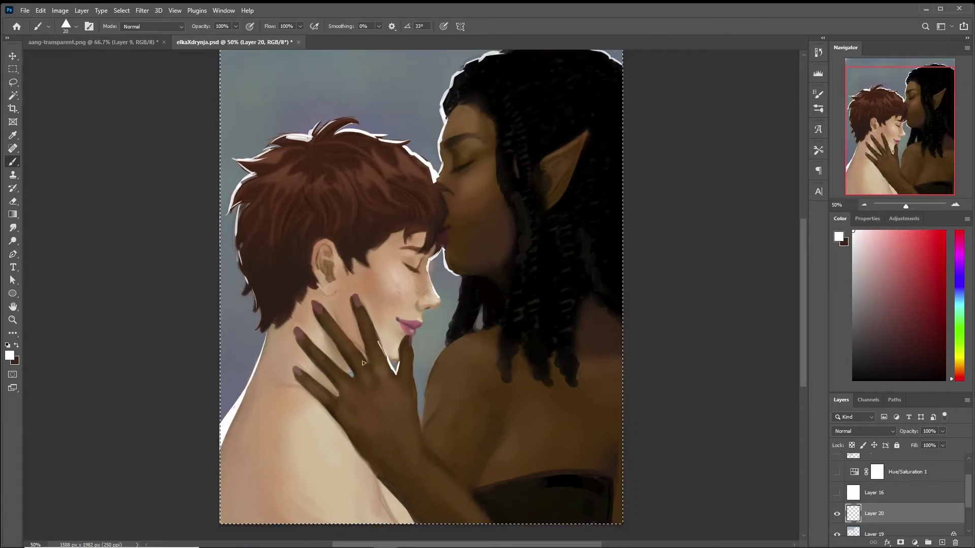
left_click_drag(420, 425, 431, 372)
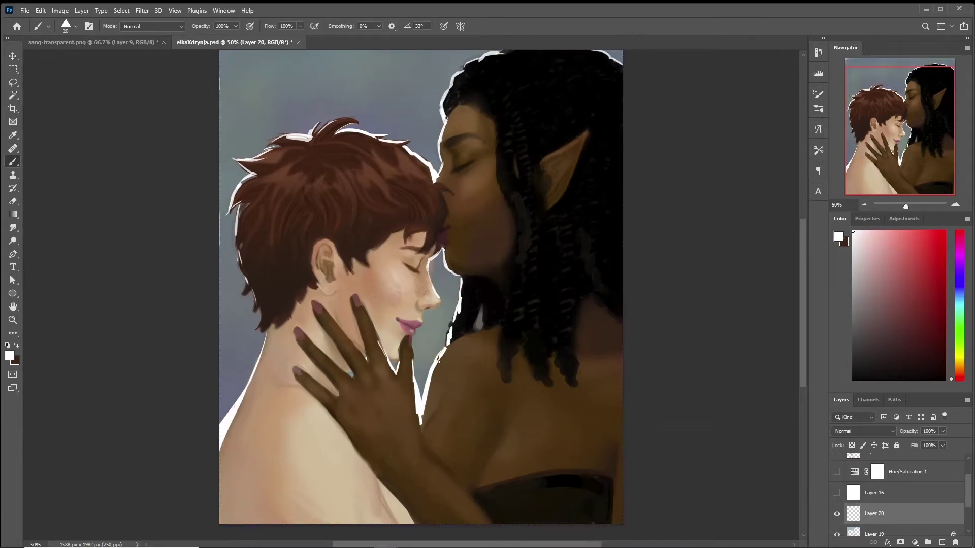
- Erase the excess white between the thumb and the dark arm, and touch up the rim light with white strokes
scroll(461, 285, "down", 3)
key("e")
left_click_drag(423, 343, 419, 325)
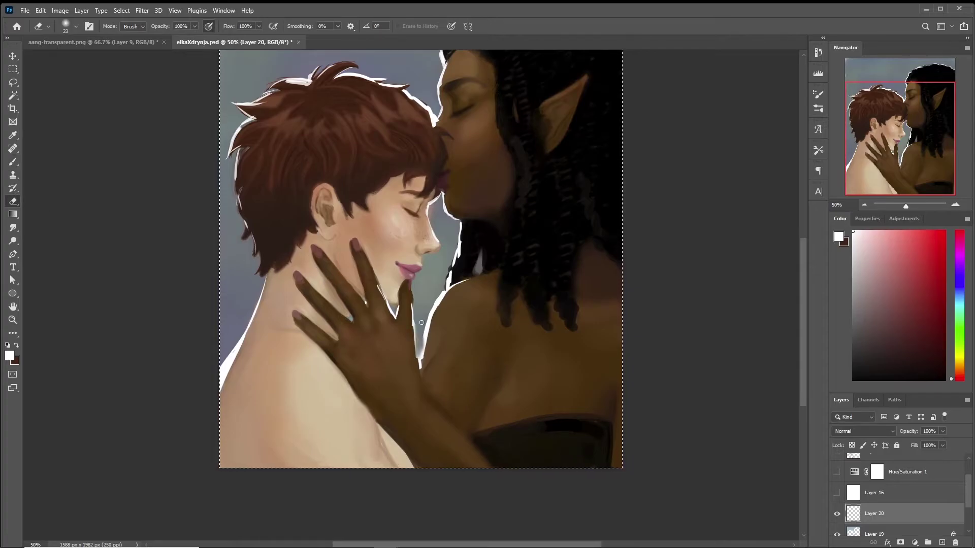
key("b")
scroll(452, 341, "up", 3)
left_click_drag(456, 286, 502, 289)
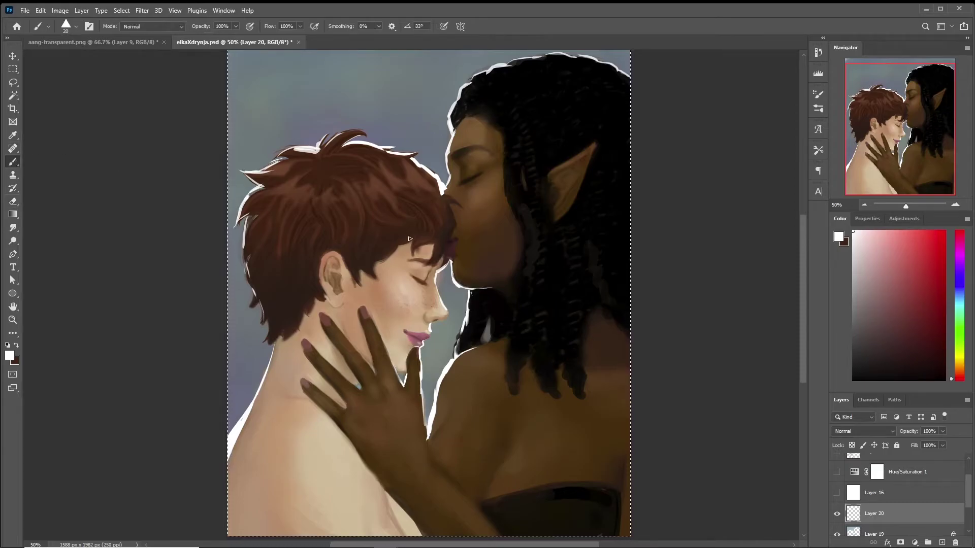
- Duplicate the rim light layer, set the copy to Linear Dodge (Add) and apply a Gaussian Blur to make it glow
right_click(888, 513)
key("ctrl+j")
left_click(863, 431)
left_click(863, 399)
left_click(142, 10)
mouse_move(203, 135)
left_click(300, 180)
left_click(716, 248)
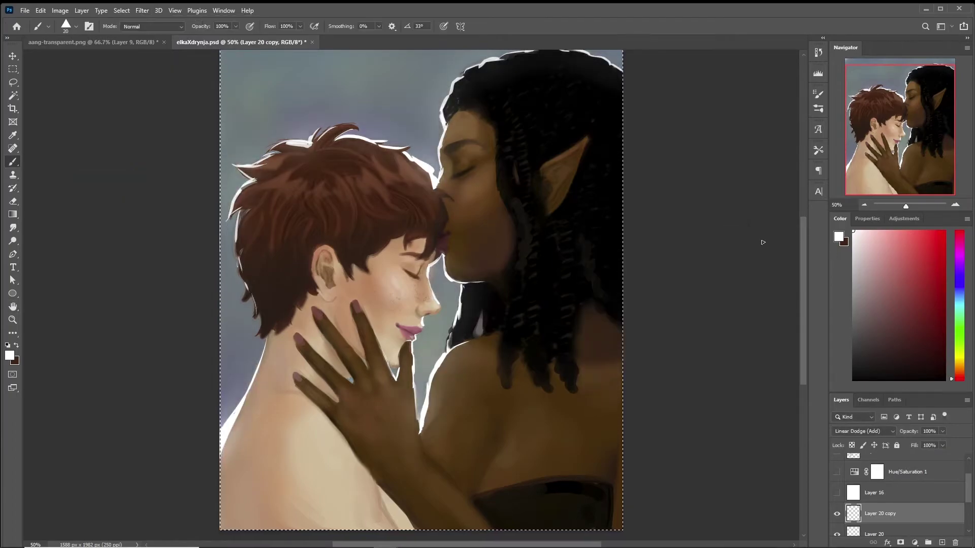
- Fill the background on Layer 19 with a muted grey-mauve and apply a salmon radial gradient behind the two figures
key("ctrl+minus")
scroll(877, 507, "down", 2)
left_click(863, 431)
left_click(863, 306)
left_click(852, 495)
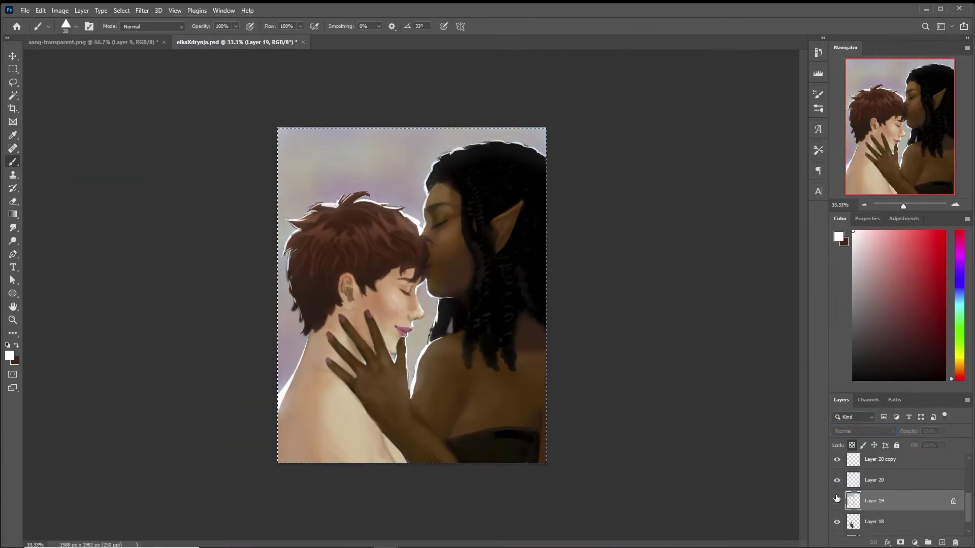
key("g")
key("alt+BackSpace")
left_click(890, 245)
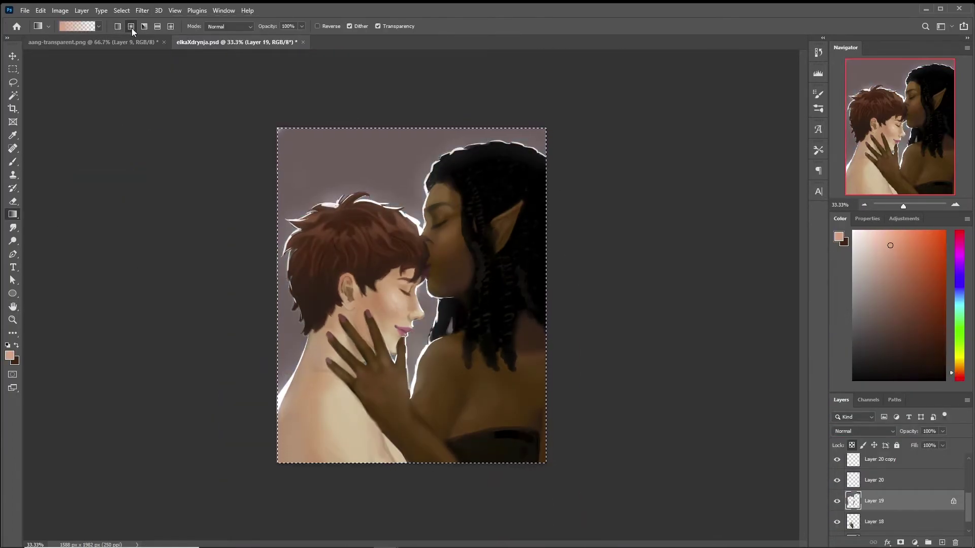
key("alt+BackSpace")
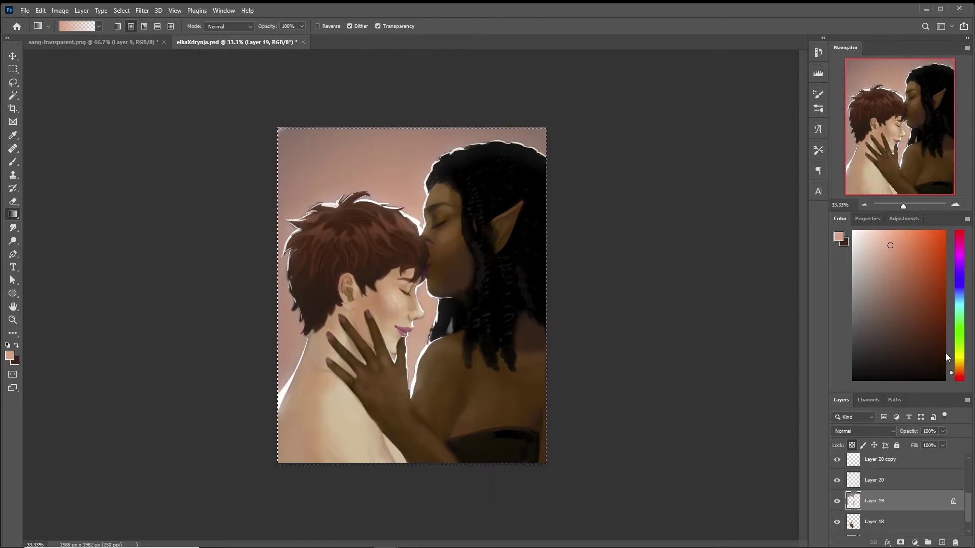
- Deepen the salmon background with Curves, lowering the red channel slightly at input 124, output 120
left_click(60, 10)
mouse_move(76, 31)
left_click(203, 53)
left_click(612, 165)
left_click(618, 174)
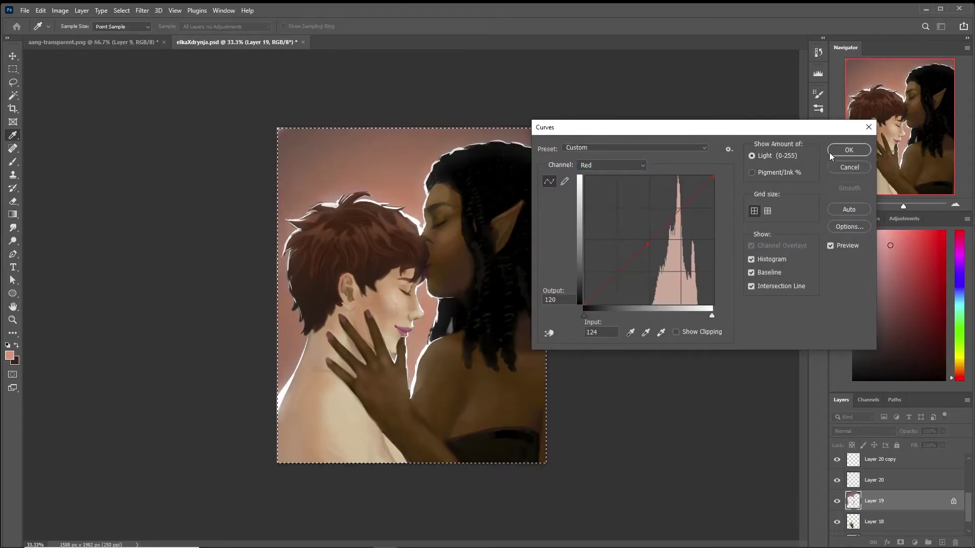
left_click(848, 149)
- Recolour the rim light on Layer 20 pale cream and smudge it softly into the hair of both figures
left_click(863, 507)
key("d")
key("x")
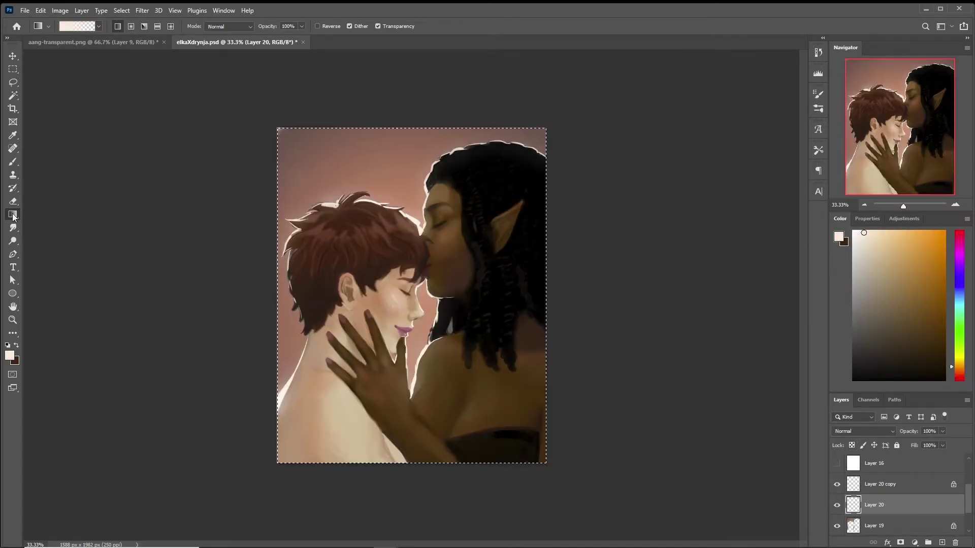
key("e")
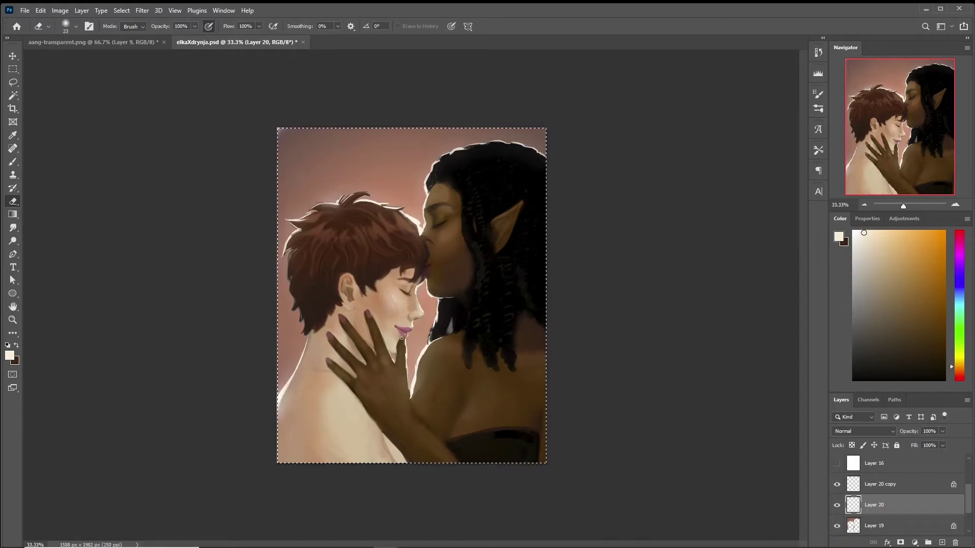
key("r")
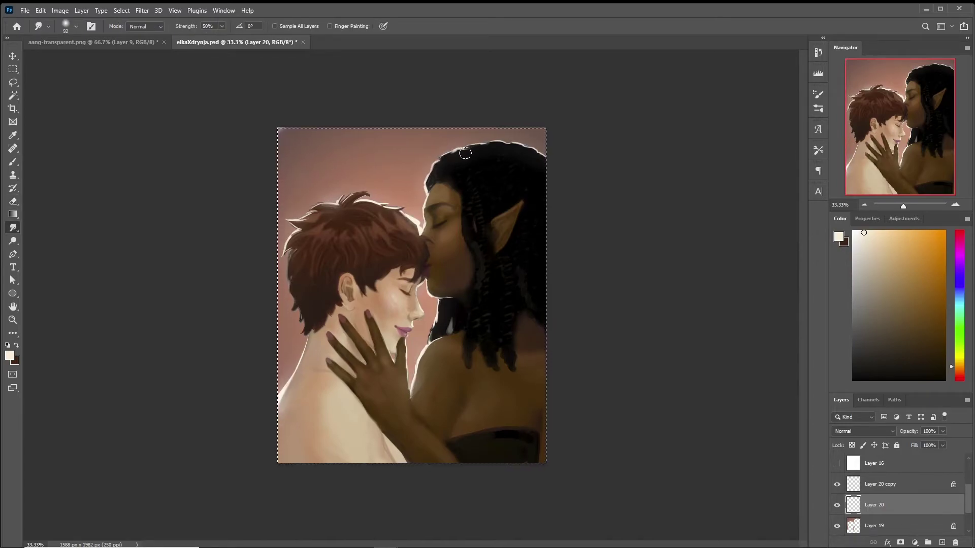
right_click(110, 149)
key("b")
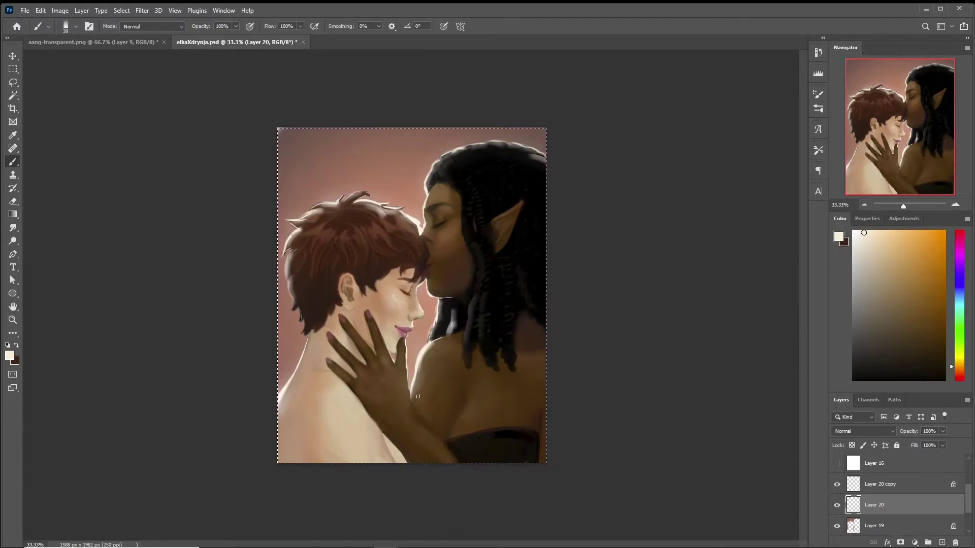
- Switch the blurred rim light copy to Color Dodge with a salmon pink tint and add a Curves adjustment layer above it
left_click(910, 483)
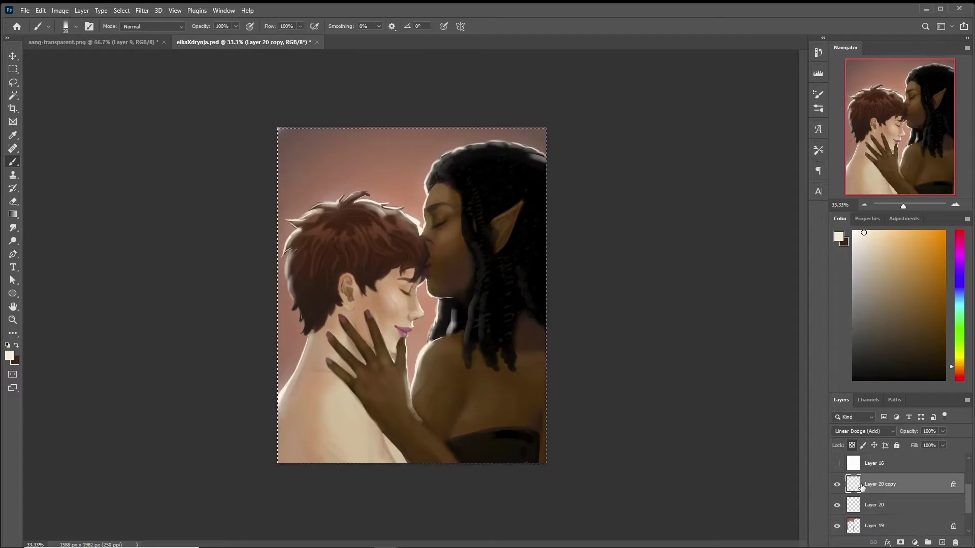
key("g")
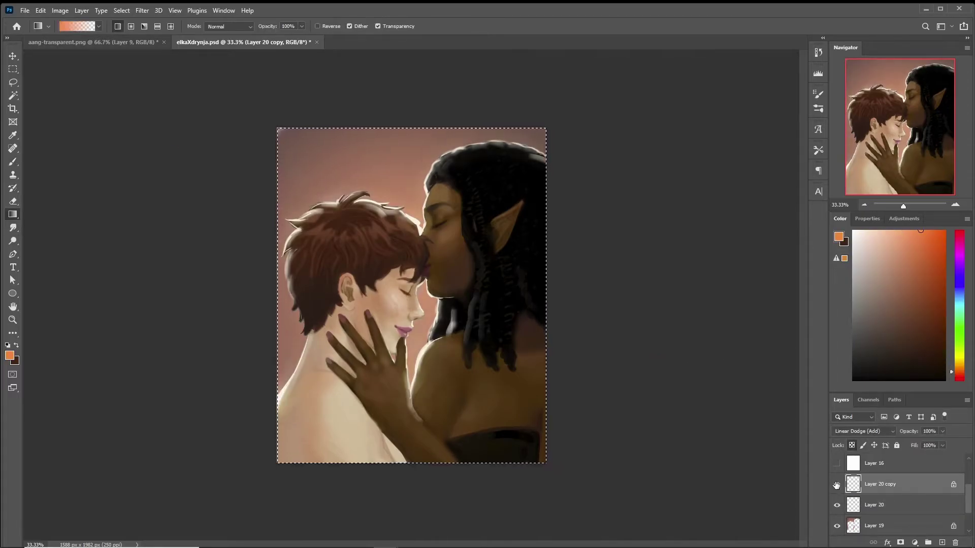
left_click(886, 234)
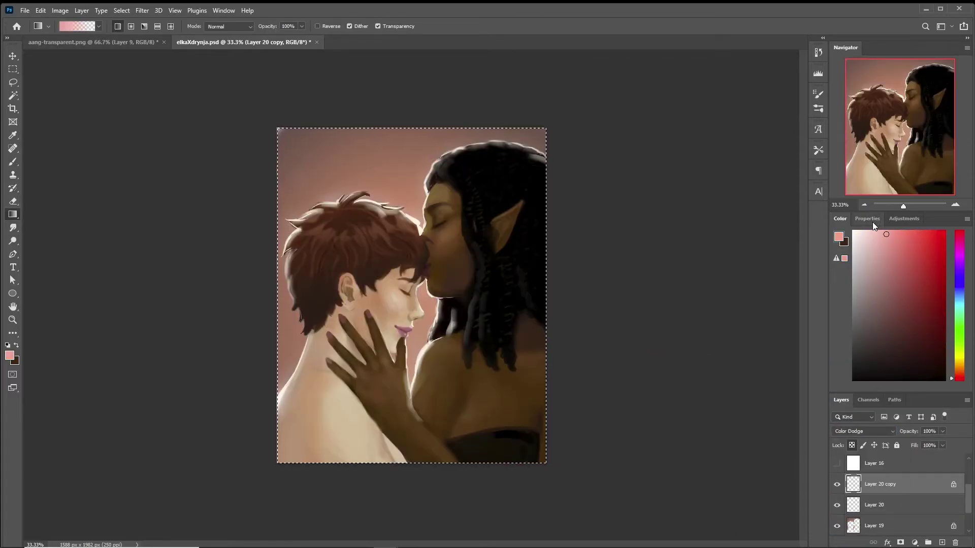
left_click(904, 218)
left_click(870, 237)
- Add two new layers above the Curves adjustment and fill the upper one with dusty pink
key("b")
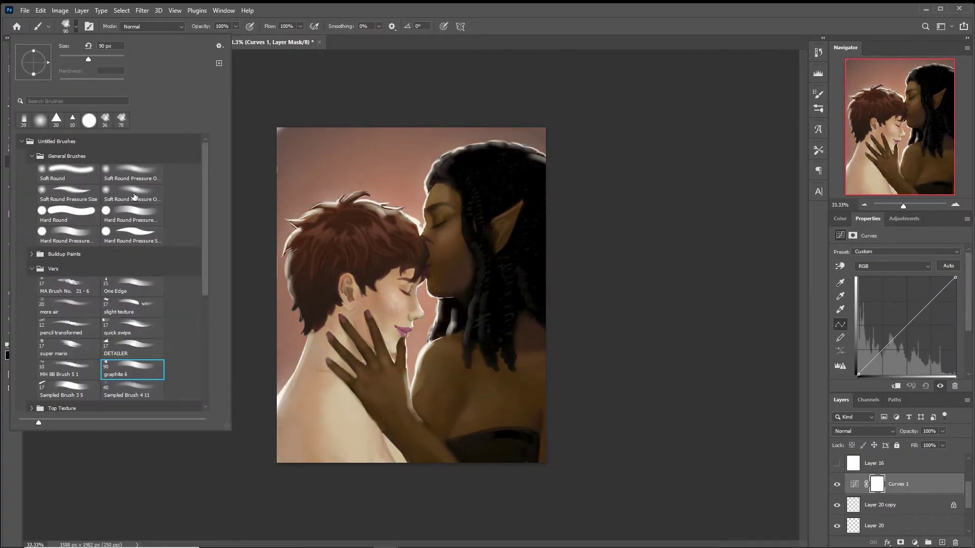
key("ctrl+shift+alt+n")
key("ctrl+shift+alt+n")
key("i")
left_click(10, 356)
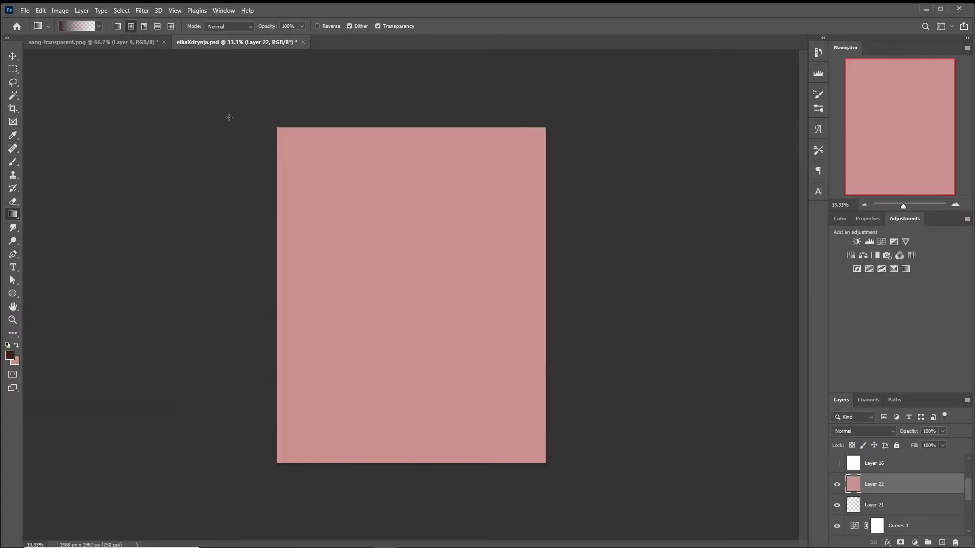
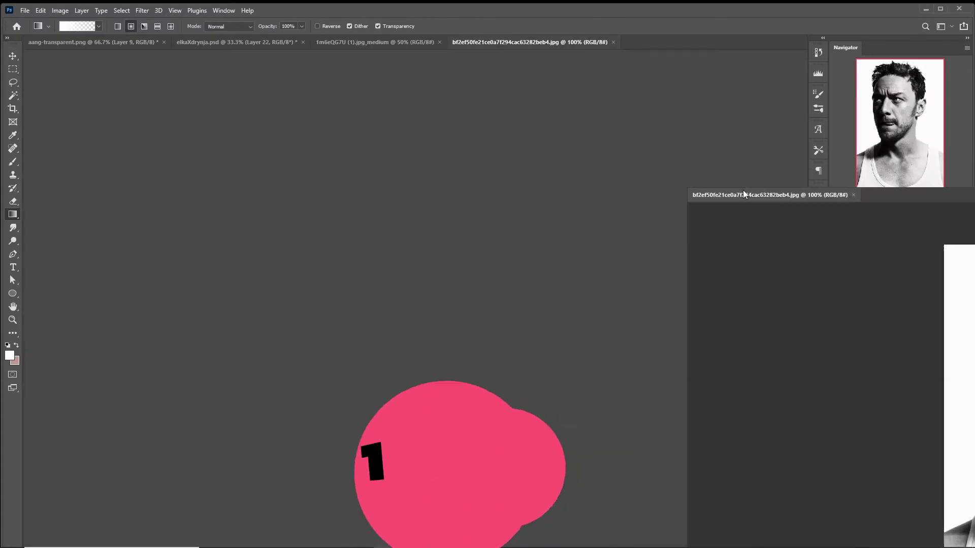
- Flip the black-and-white reference photo horizontally and dock it beside the horned man's portrait
left_click_drag(683, 211, 795, 199)
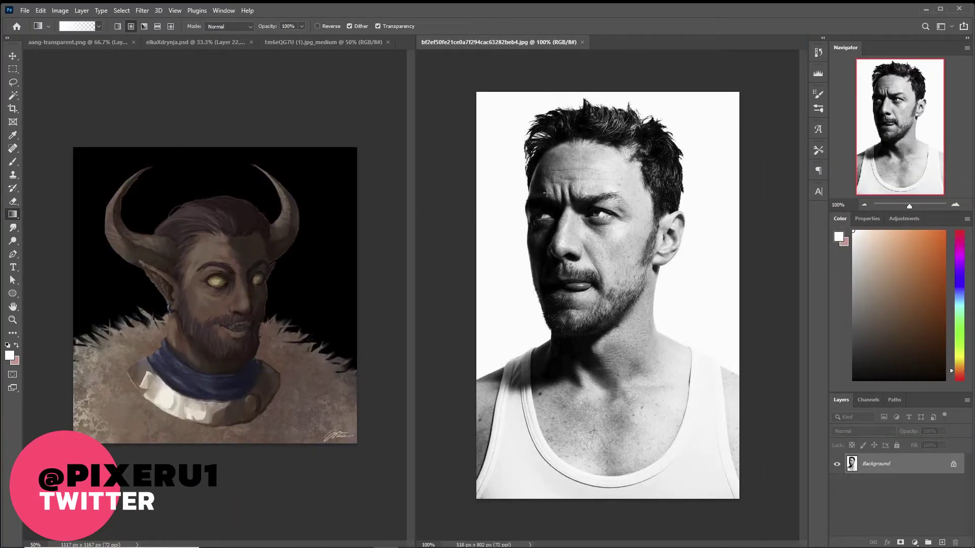
left_click(60, 11)
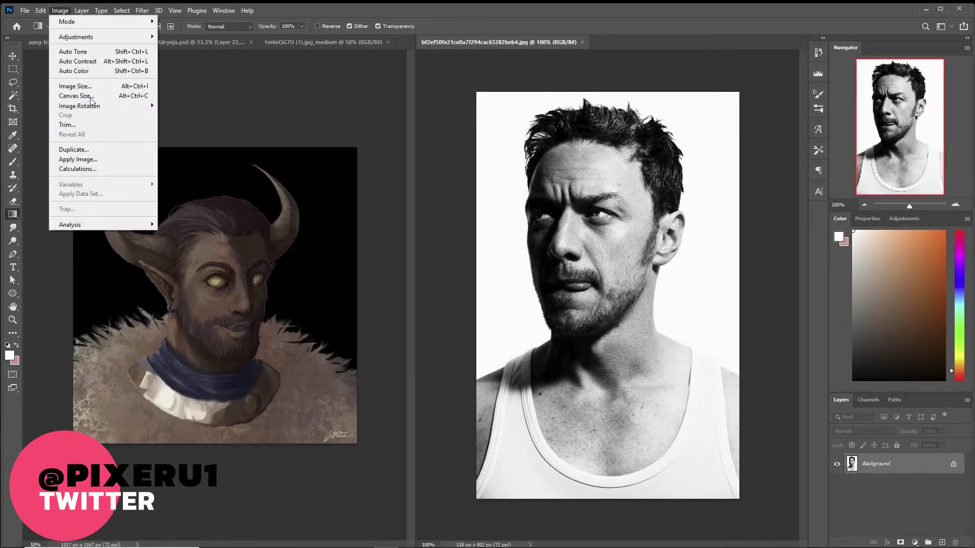
left_click(76, 51)
mouse_move(500, 42)
left_mouse_down()
mouse_move(32, 237)
mouse_move(5, 224)
left_mouse_up()
- Handwrite "Light REF" in blue next to the man's shoulder on the reference photo with a 1 px brush
key("b")
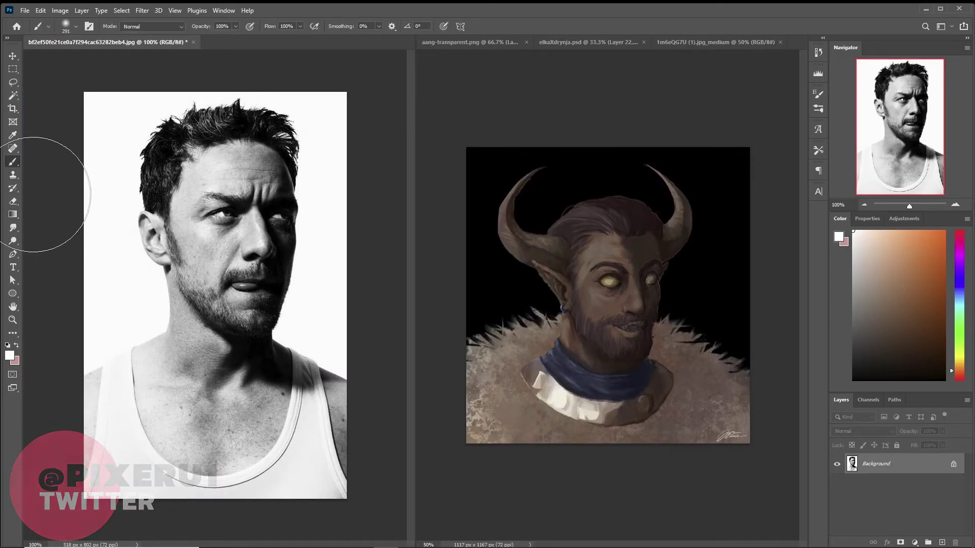
right_click(132, 213)
left_click(132, 213)
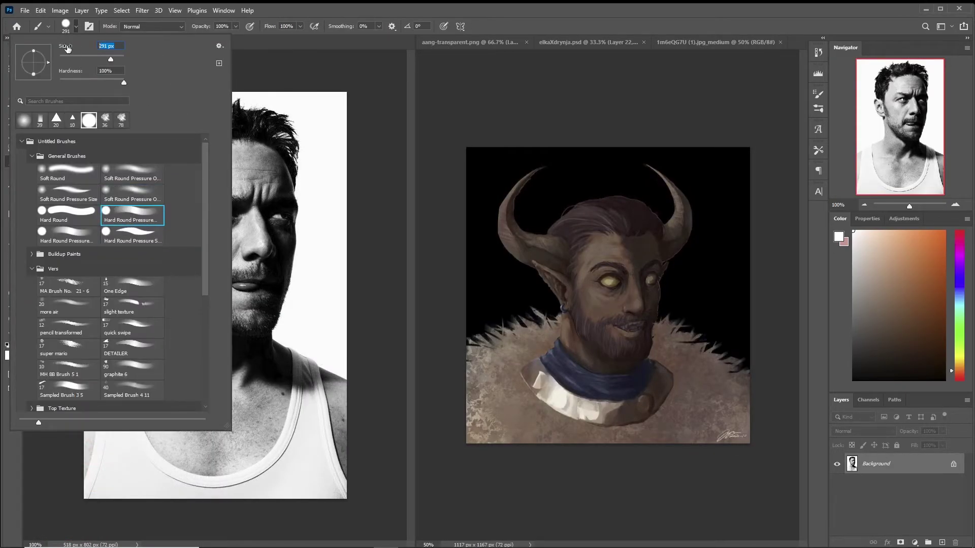
key("Return")
key("Return")
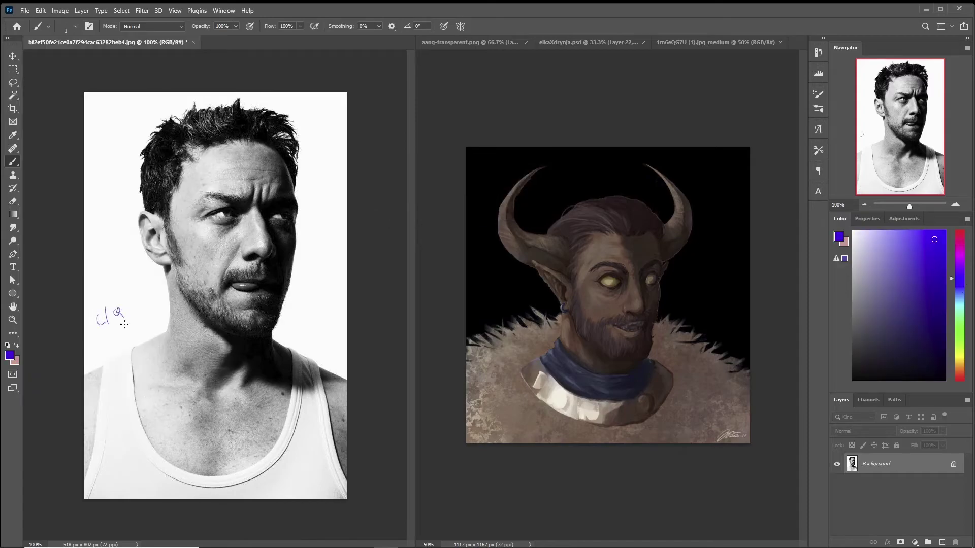
- Narrow the reference view, select the black background around the horned man and create a new layer for it
left_click(528, 382)
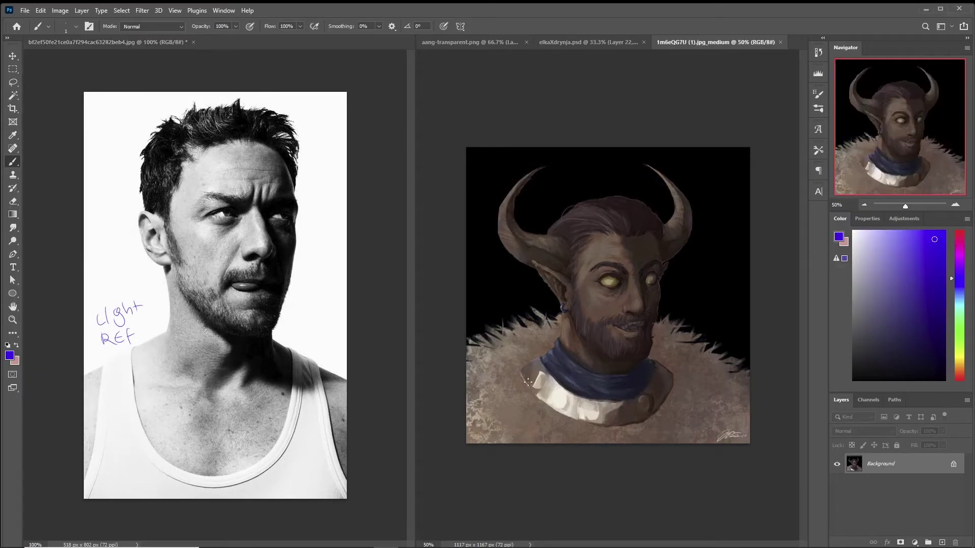
left_click_drag(417, 242, 335, 253)
left_click(599, 177)
key("ctrl+shift+alt+n")
key("g")
left_click(960, 367)
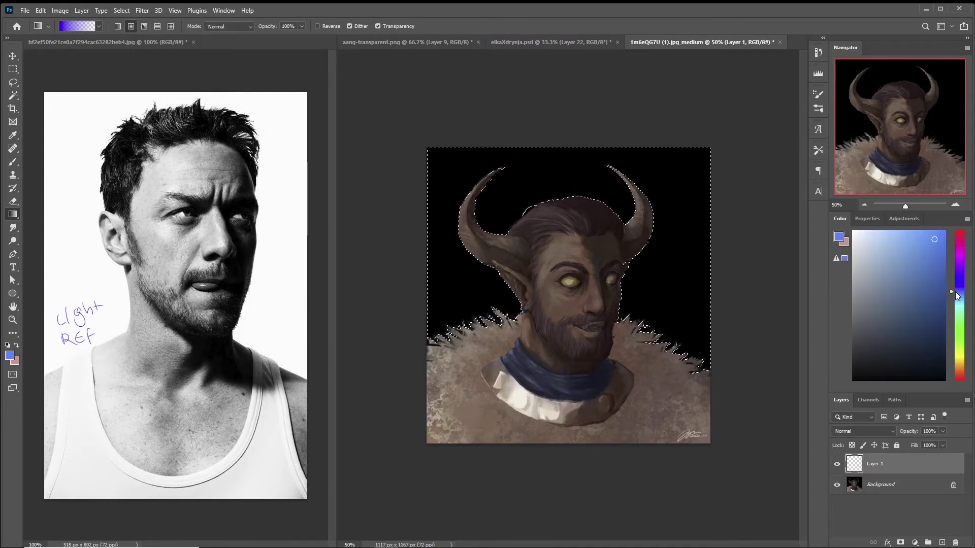
left_click(870, 240)
left_click_drag(571, 238, 705, 153)
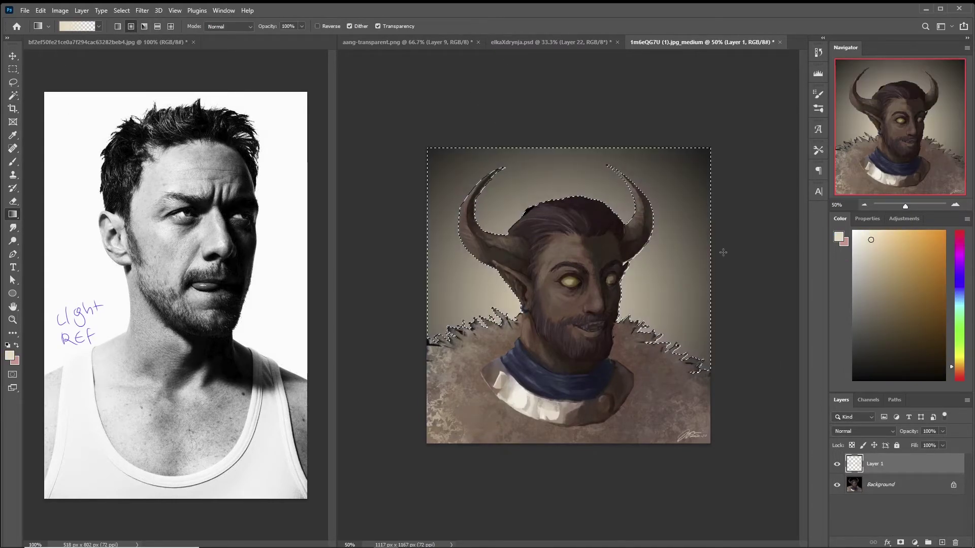
key("ctrl+z")
- Fill the background area of Layer 1 with olive brown and add a lighter beige radial gradient behind the head
left_click(573, 231, "alt")
left_click_drag(568, 442, 607, 75)
key("ctrl+z")
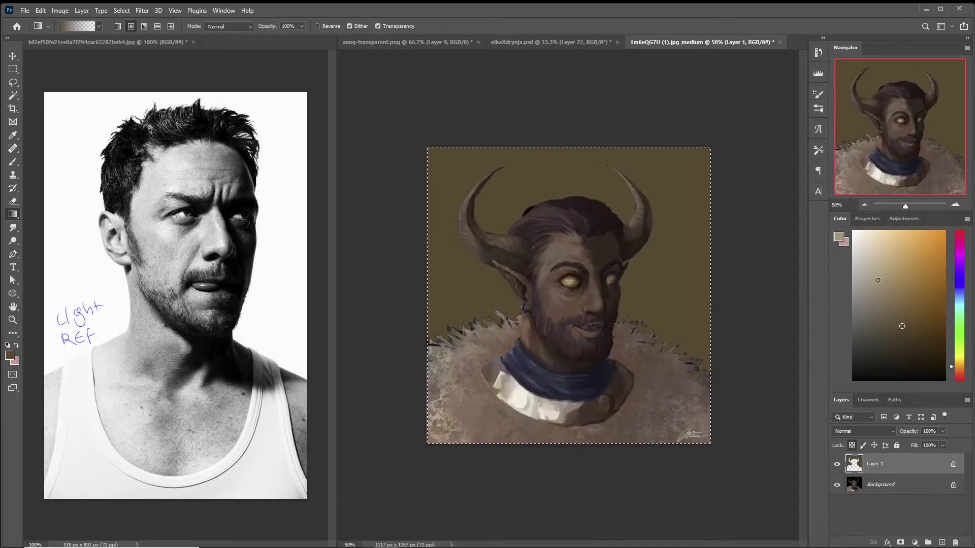
left_click_drag(568, 214, 706, 152)
- Darken the background gradient by pulling the RGB curve slightly down in Curves
left_click(60, 10)
mouse_move(102, 37)
left_click(176, 56)
left_click_drag(590, 128, 112, 165)
left_click_drag(144, 303, 143, 288)
key("ctrl+z")
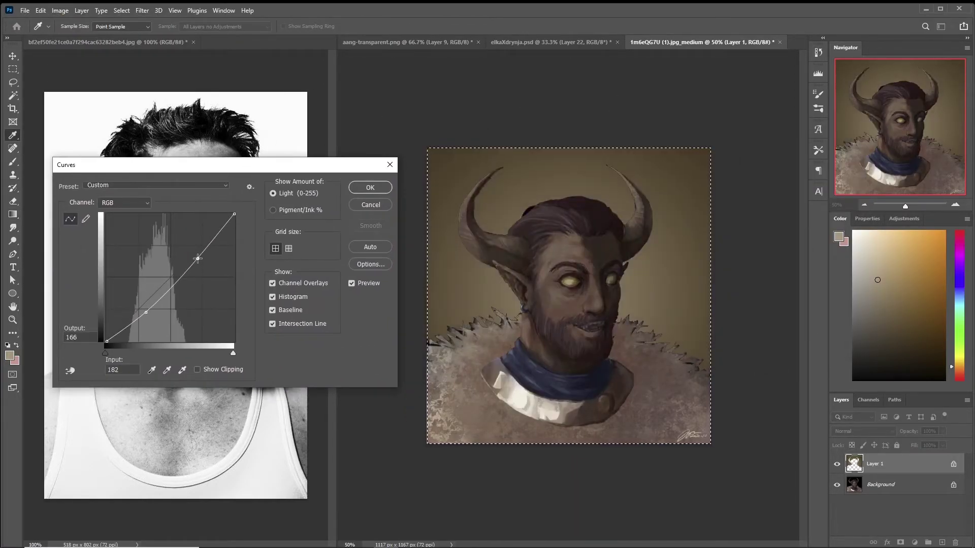
- Warm the background by raising the red channel and lowering the blue channel slightly, and apply the Curves adjustment
left_click(125, 202)
left_click(116, 214)
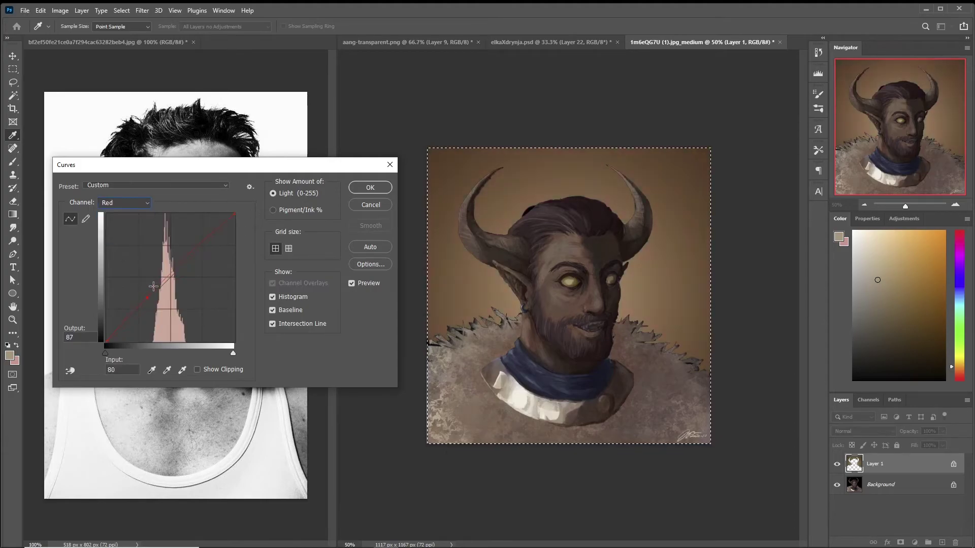
left_click(125, 202)
left_click(117, 234)
left_click_drag(159, 285, 151, 300)
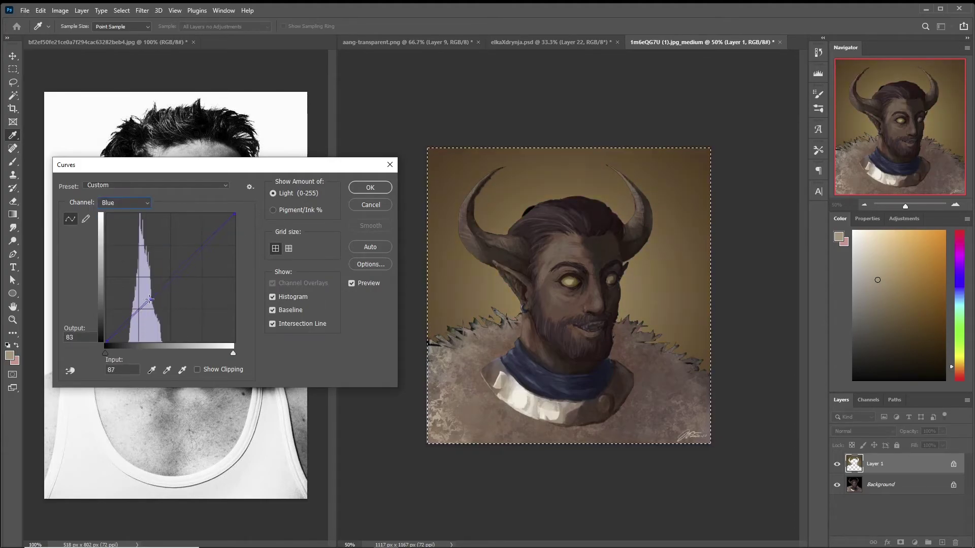
left_click(357, 189)
- Create a new layer above the background gradient for painting over the horned man
key("g")
mouse_move(942, 431)
left_mouse_down()
mouse_move(914, 446)
mouse_move(945, 446)
left_mouse_up()
left_click(942, 543)
key("b")
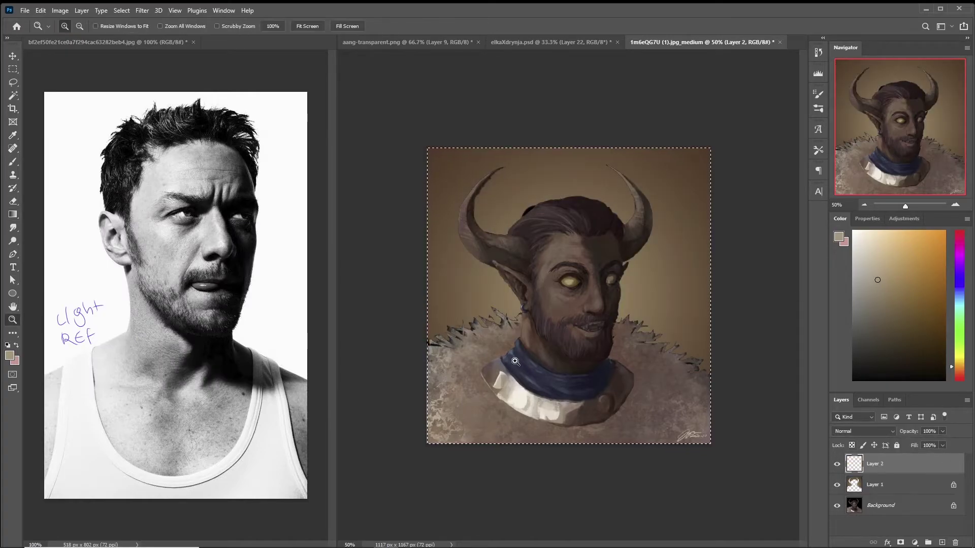
key("ctrl+plus")
- Shift the hue of the background gradient on Layer 1 to a reddish brown
left_click(874, 485)
left_click(59, 10)
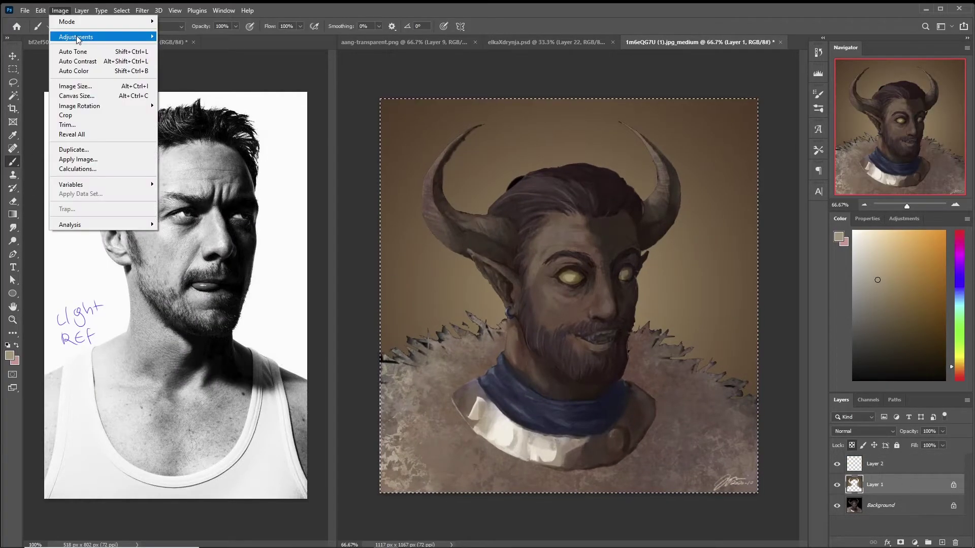
left_click(193, 95)
left_click_drag(683, 266, 676, 267)
key("Return")
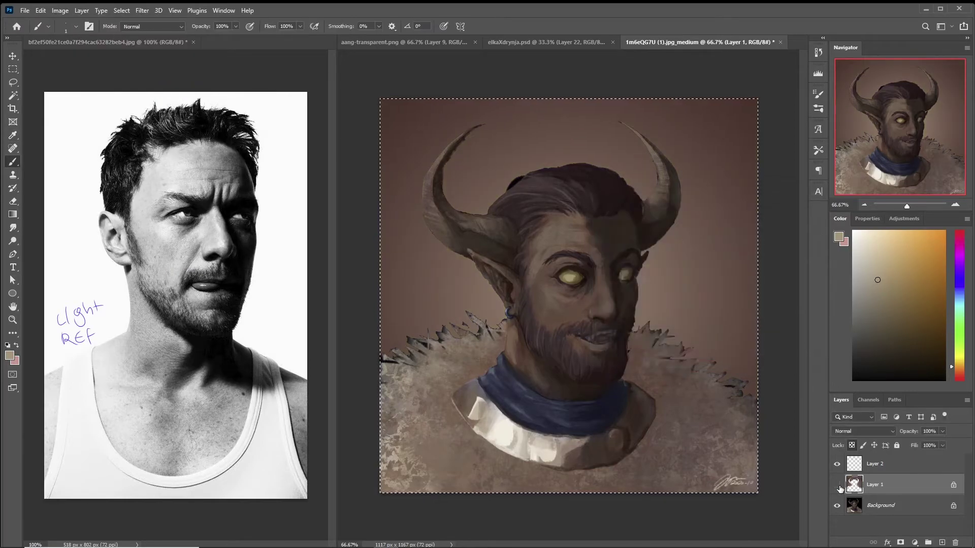
- Add another layer beneath Layer 2, and soften the forehead shadow on Layer 2 with an 81 px soft round brush and sampled skin tones
left_click(942, 543)
left_click(875, 464)
left_click(66, 26)
left_click(133, 217)
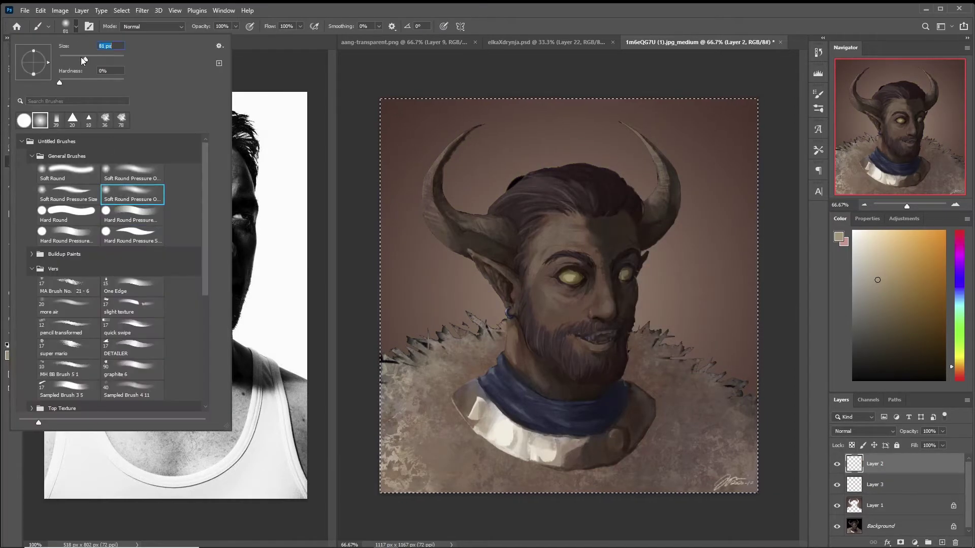
key("Return")
left_click(596, 247, "alt")
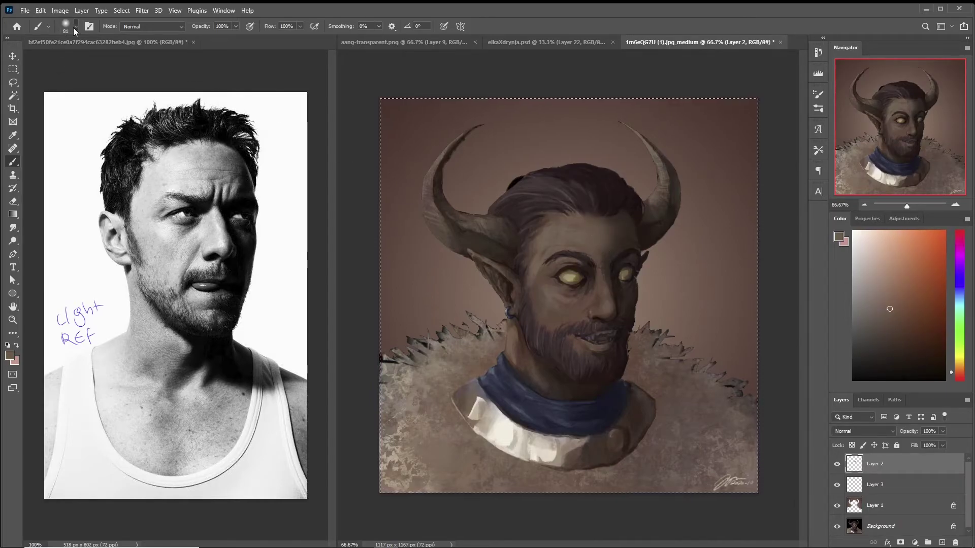
- Paint darker sampled tones over the brow, nose bridge and inner eye socket with a 10 px brush
left_click(65, 26)
type("10")
key("Return")
key("ctrl+plus")
left_click(559, 242, "alt")
left_click(587, 243, "alt")
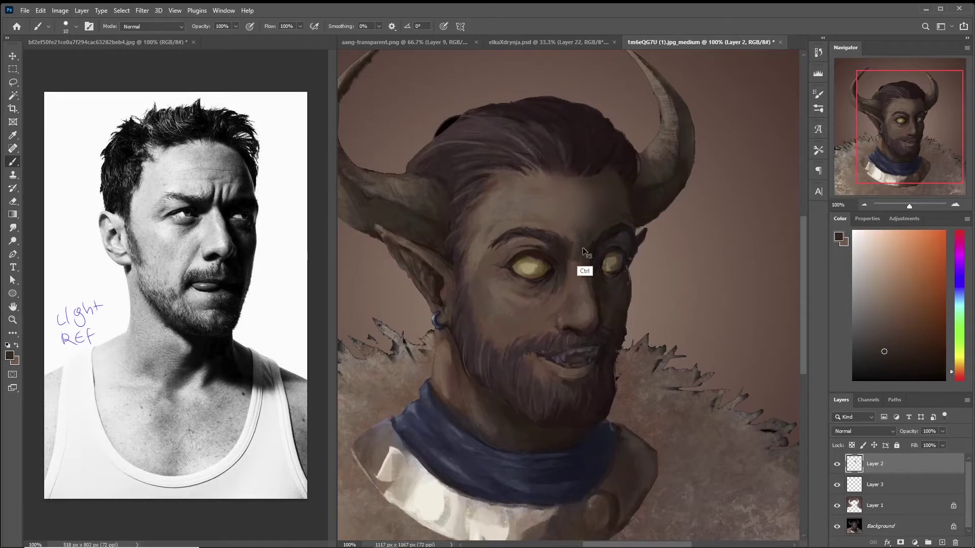
left_click(586, 273, "alt")
left_click(582, 276, "alt")
left_click(588, 288, "alt")
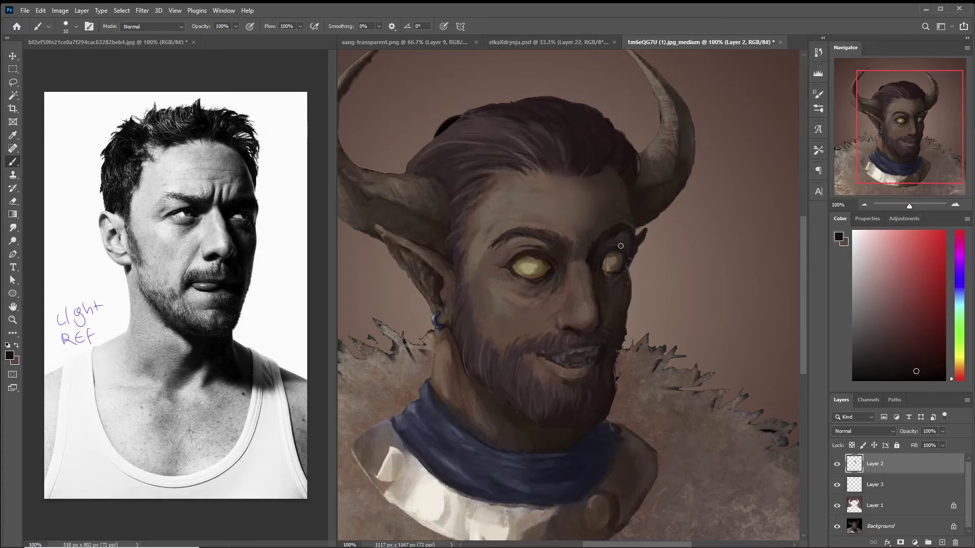
- Darken the shadowed-side brow and temple with sampled tones and clean the face edge beside the far eye
left_click(622, 220, "alt")
left_click(631, 267, "alt")
left_click(629, 264, "alt")
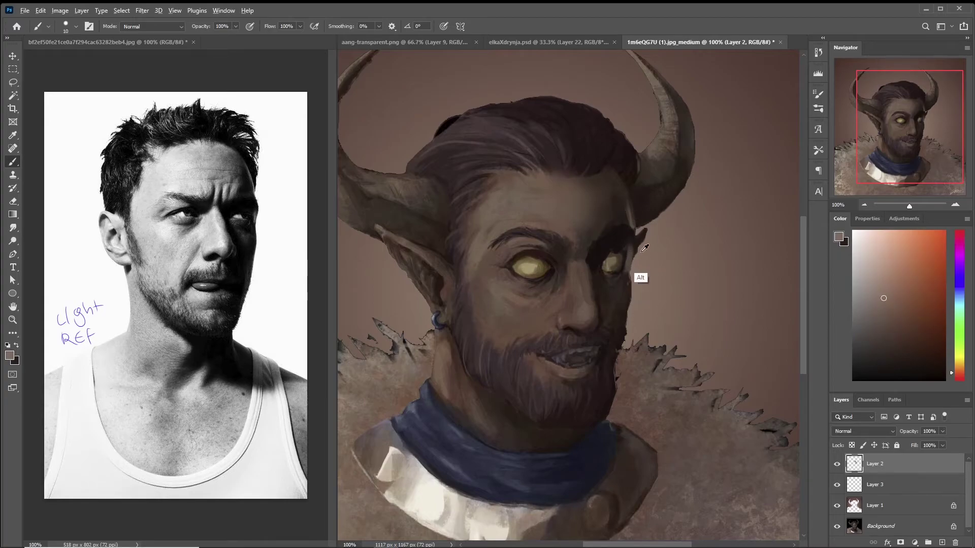
left_click(633, 258, "alt")
left_click(628, 257, "alt")
left_click(621, 253, "alt")
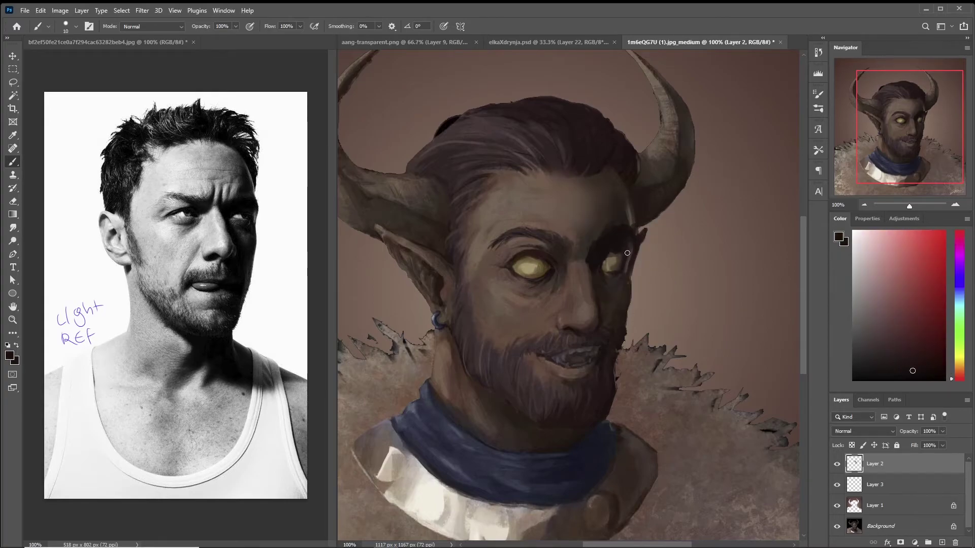
- Paint sampled dark tones below the far eye and across the shadowed cheek beside the nose
left_click(613, 278, "alt")
left_click(601, 277, "alt")
left_click(602, 268, "alt")
left_click(601, 287, "alt")
left_click(599, 273, "alt")
left_click(599, 309, "alt")
left_click(604, 304, "alt")
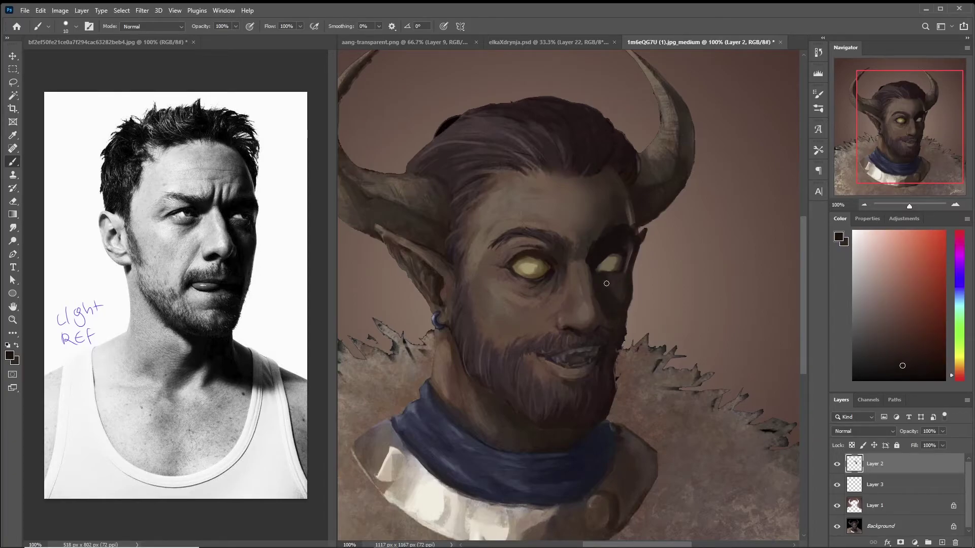
- Refine the far eye, nostrils and moustache edge using a 5 px brush and sampled colours
left_click(623, 279, "alt")
left_click(654, 303, "alt")
left_click(76, 27)
key("Return")
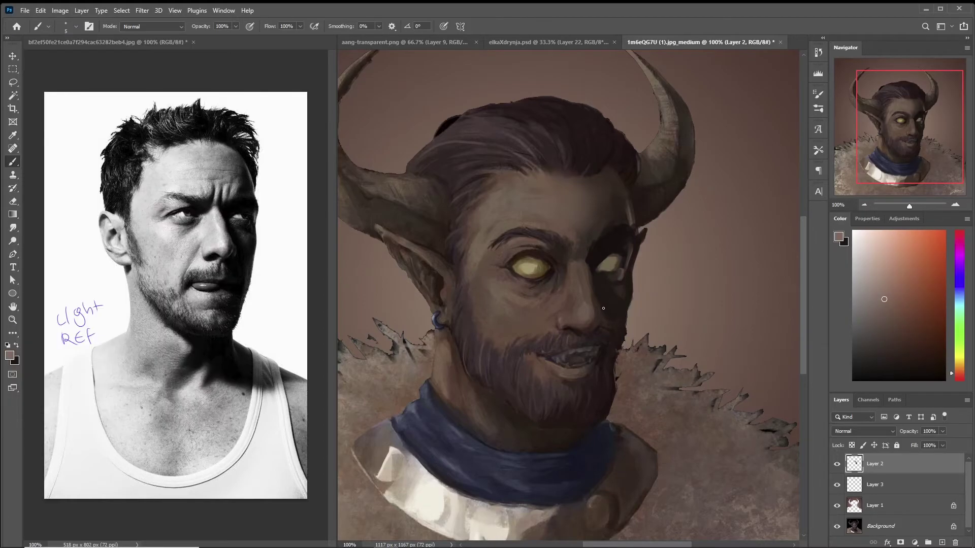
left_click(610, 328, "alt")
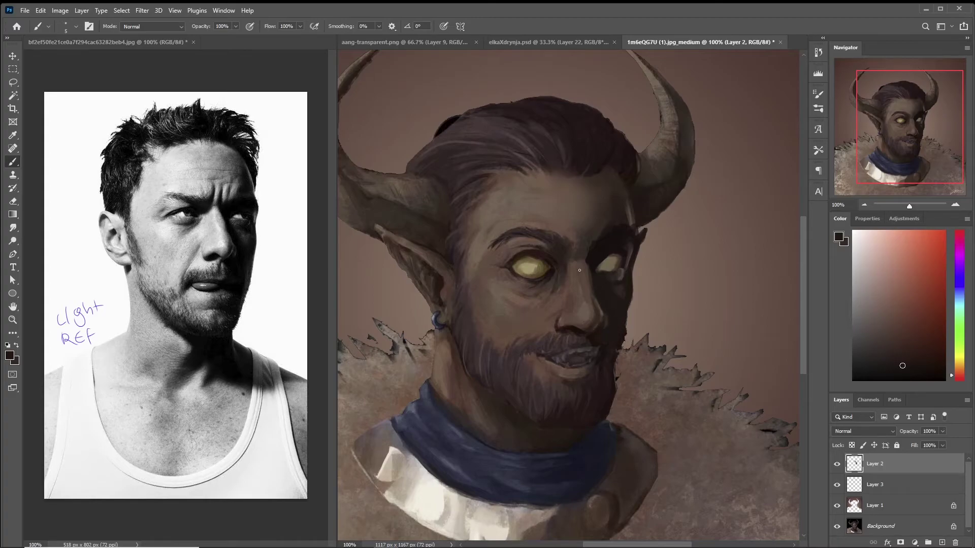
left_click(593, 341, "alt")
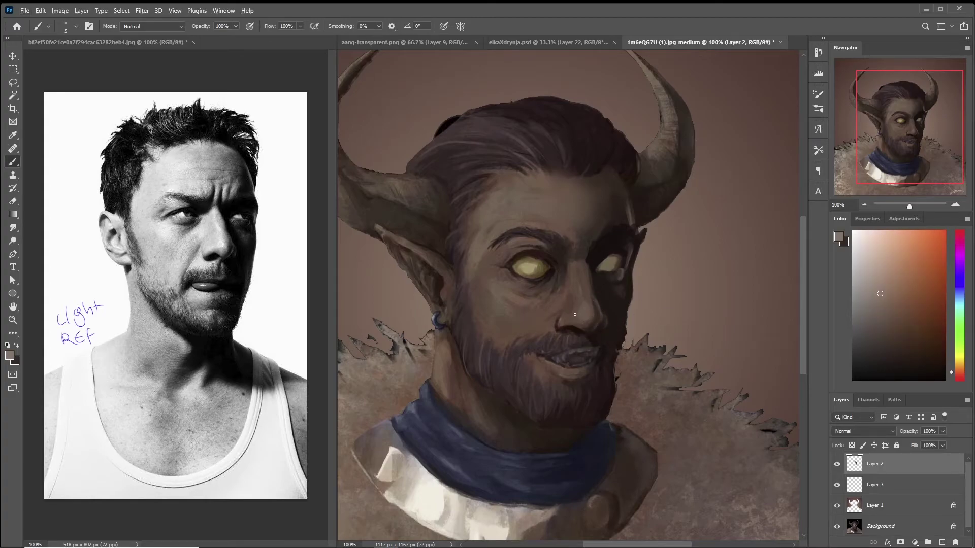
- Paint a light highlight along the nose bridge and tip using sampled skin tones
left_click(582, 305, "alt")
left_click(612, 279, "alt")
left_click_drag(577, 278, 599, 311)
left_click(593, 244, "alt")
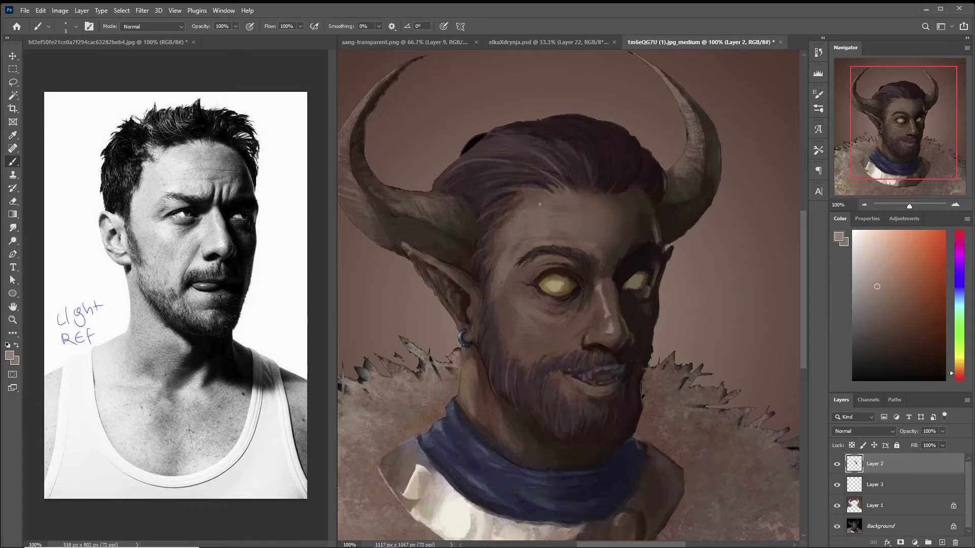
- Brighten the lit side of the forehead with a 36 px hard round brush and sampled skin tones
left_click(67, 26)
left_click(122, 203)
left_click(521, 218)
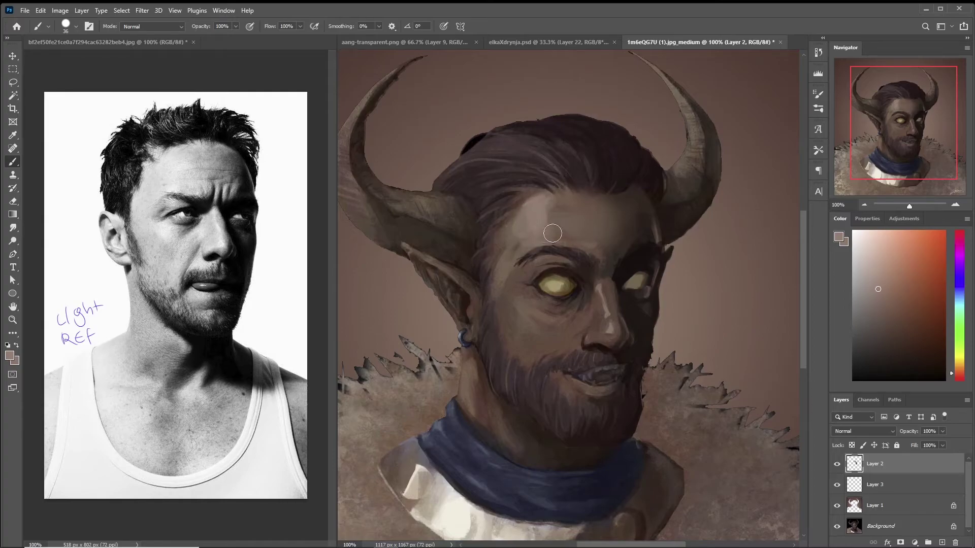
left_click(586, 245, "alt")
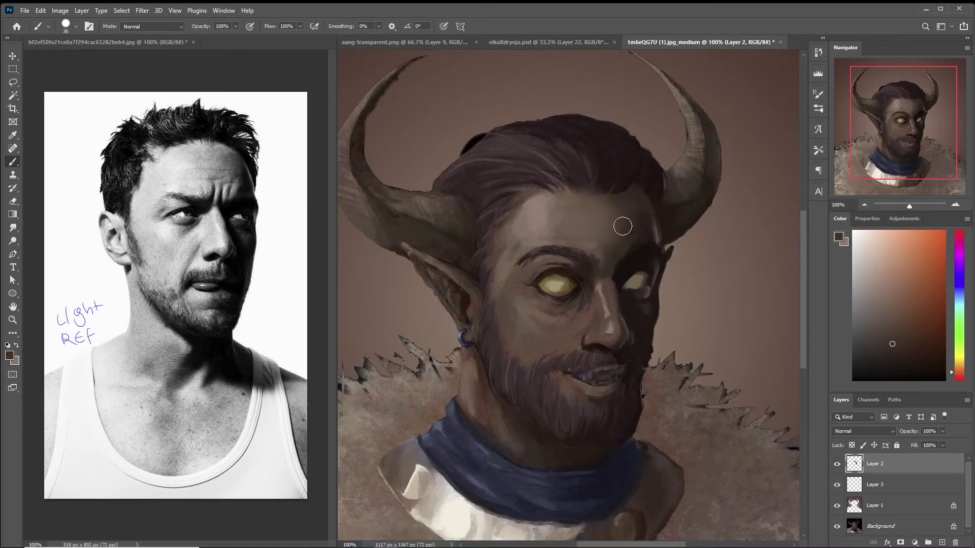
left_click(571, 224, "alt")
- Reduce the brush to 10 px and deepen the shadows between the brows and around the inner eye sockets
left_click(66, 27)
left_click_drag(112, 45, 102, 46)
left_click(614, 258)
left_click(621, 253, "alt")
left_click_drag(610, 254, 595, 264)
left_click(611, 279, "alt")
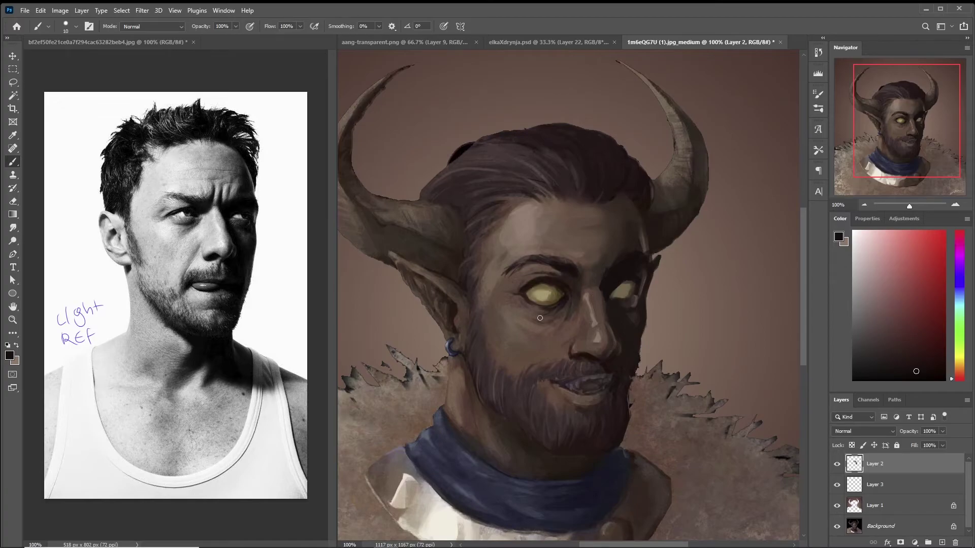
- Repaint the lit-side eye with sampled pale yellow and redefine its inner corner
key("x")
left_click(551, 299, "alt")
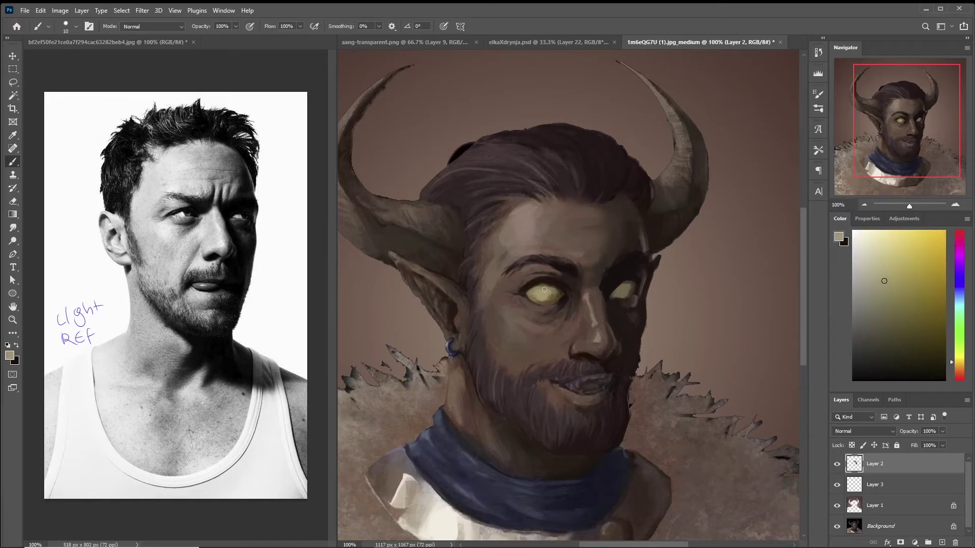
left_click(534, 295, "alt")
left_click(564, 301, "alt")
left_click(555, 305, "alt")
left_click(582, 296, "alt")
- Darken the lower lid and the socket shadow around the lit-side eye with sampled tones
left_click(536, 309, "alt")
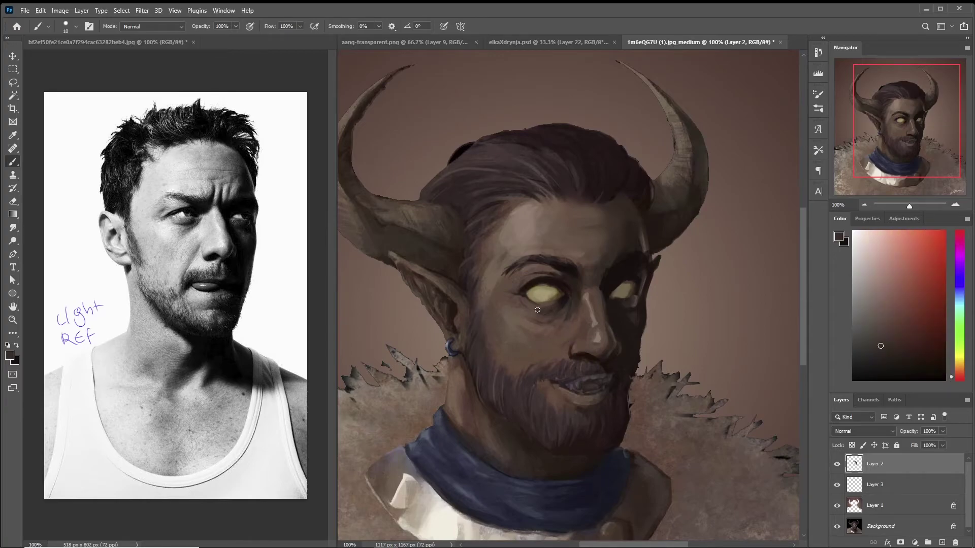
left_click(560, 308, "alt")
left_click(552, 312, "alt")
left_click(564, 280, "alt")
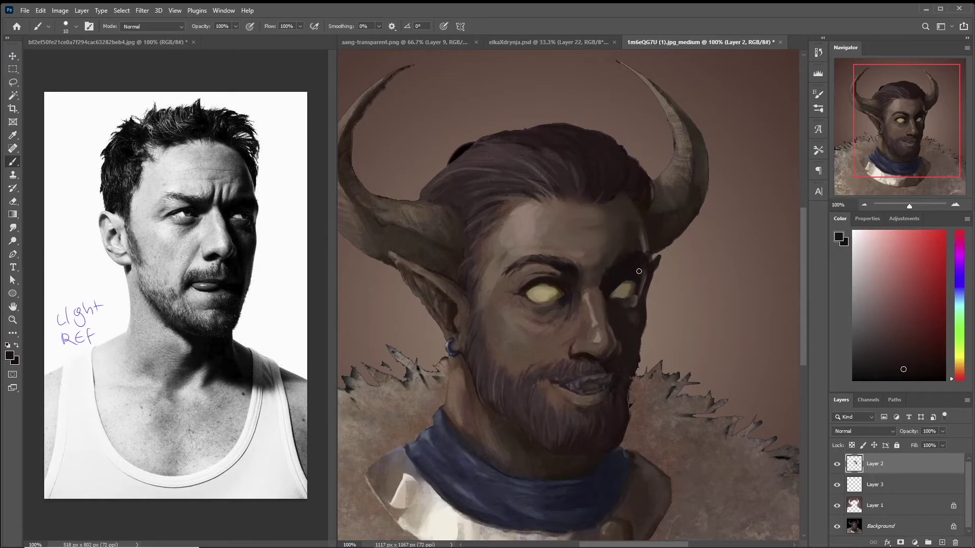
- Paint dark shadow over the shadowed side of the beard, neck, blue scarf and metal collar
left_click_drag(627, 338, 636, 325)
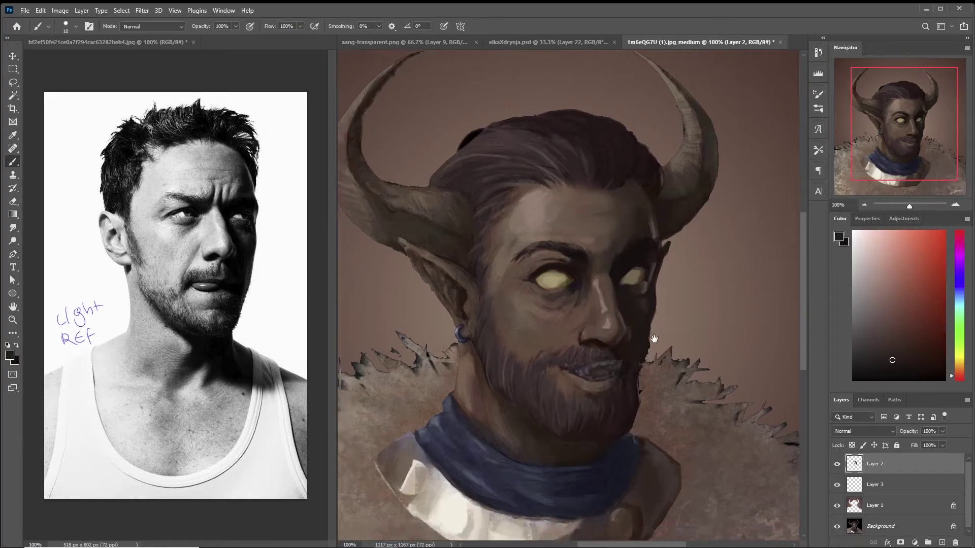
scroll(539, 428, "down", 3)
left_click_drag(571, 358, 548, 362)
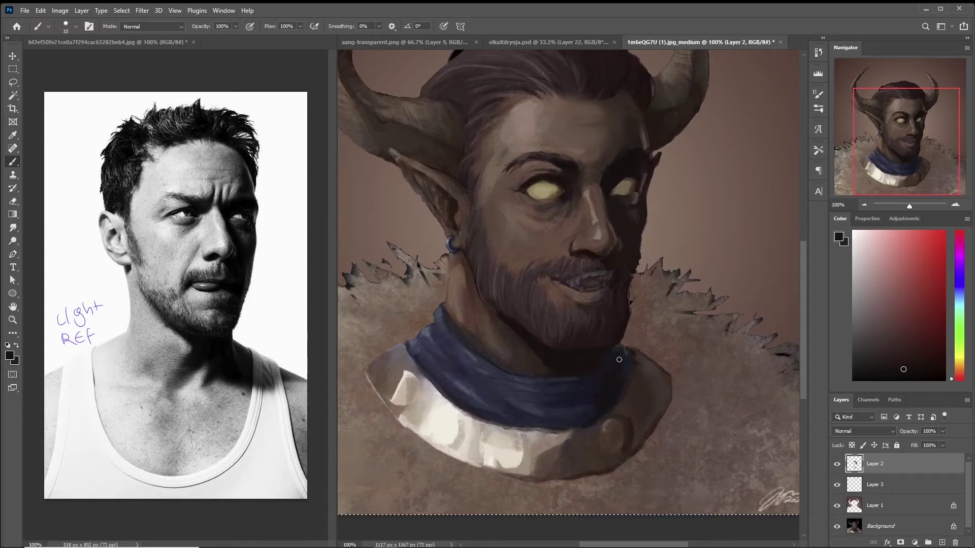
left_click_drag(659, 374, 651, 411)
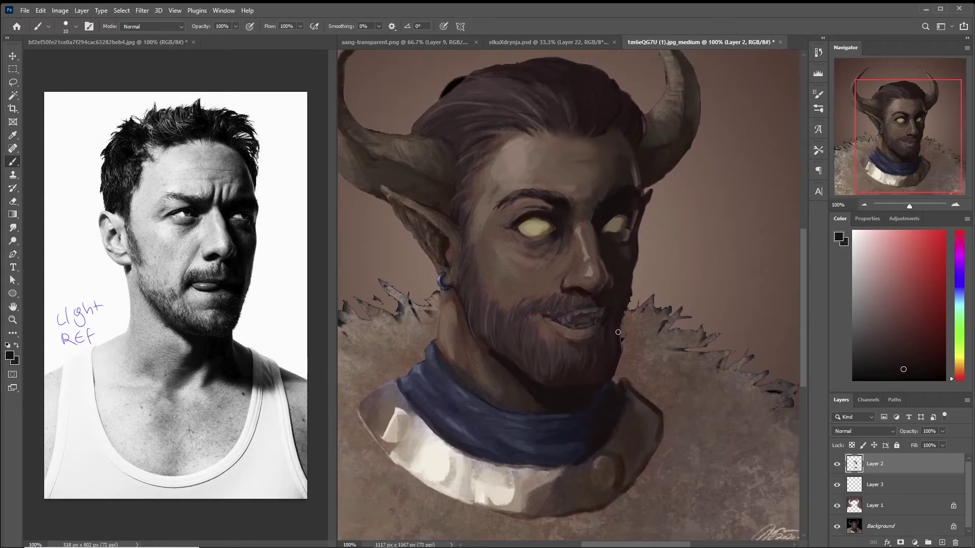
- Block in dark cast shadows on the shadowed side of the fur mantle with a 31 px brush
left_click(76, 26)
left_click(636, 334)
mouse_move(630, 345)
left_mouse_down()
mouse_move(653, 374)
mouse_move(630, 377)
mouse_move(692, 406)
left_mouse_up()
mouse_move(692, 355)
left_mouse_down()
mouse_move(655, 320)
mouse_move(752, 414)
mouse_move(643, 375)
mouse_move(616, 435)
left_mouse_up()
mouse_move(568, 491)
left_mouse_down()
mouse_move(619, 468)
mouse_move(584, 496)
left_mouse_up()
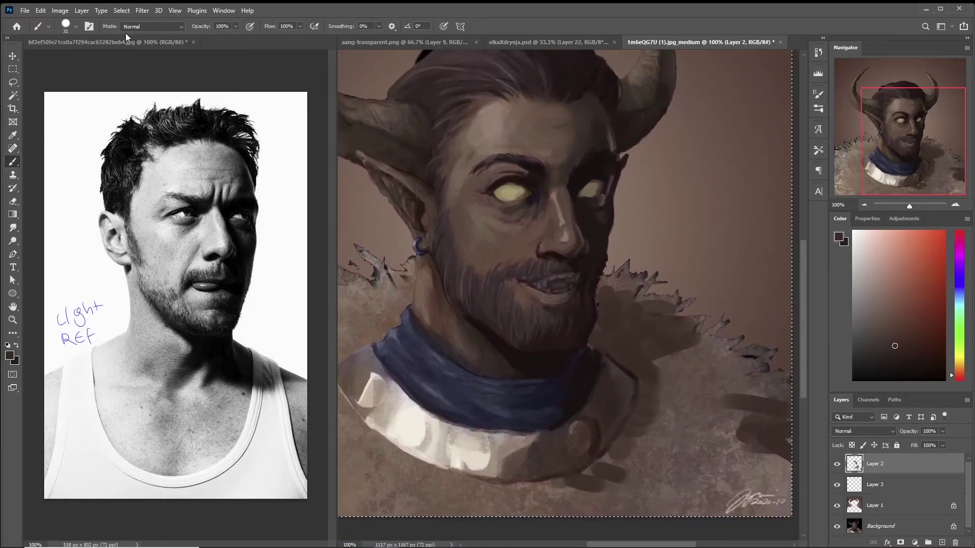
- Use the 23 px textured brush to rework the fur edge beside the beard with background colour, and darken the far horn's base
left_click(76, 26)
left_click(24, 120)
left_click(652, 327)
scroll(620, 242, "up", 3)
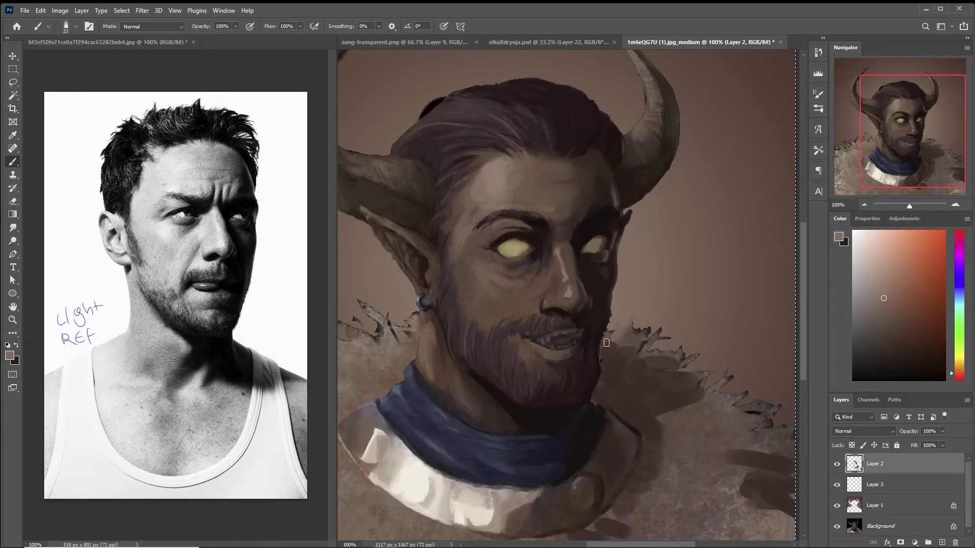
scroll(639, 330, "up", 3)
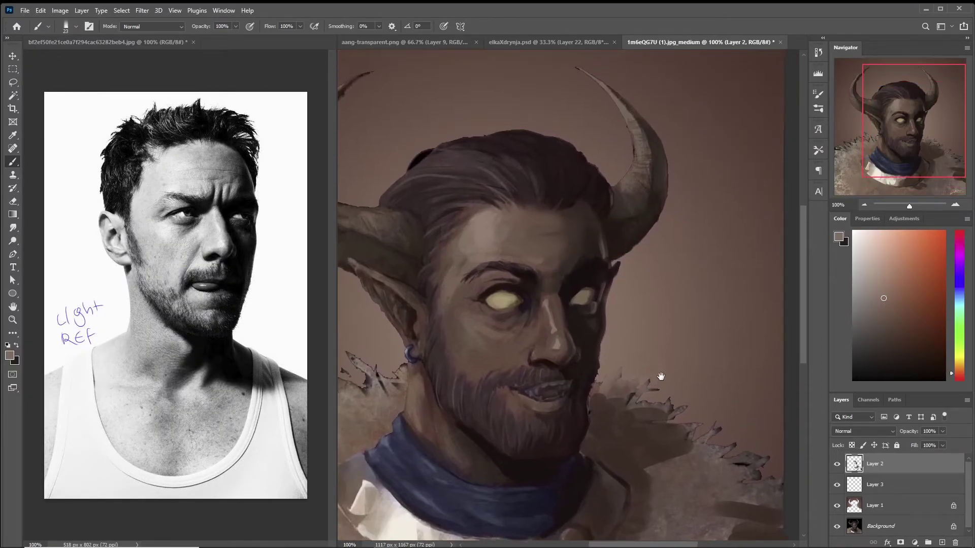
left_click(632, 243, "alt")
scroll(631, 244, "left", 3)
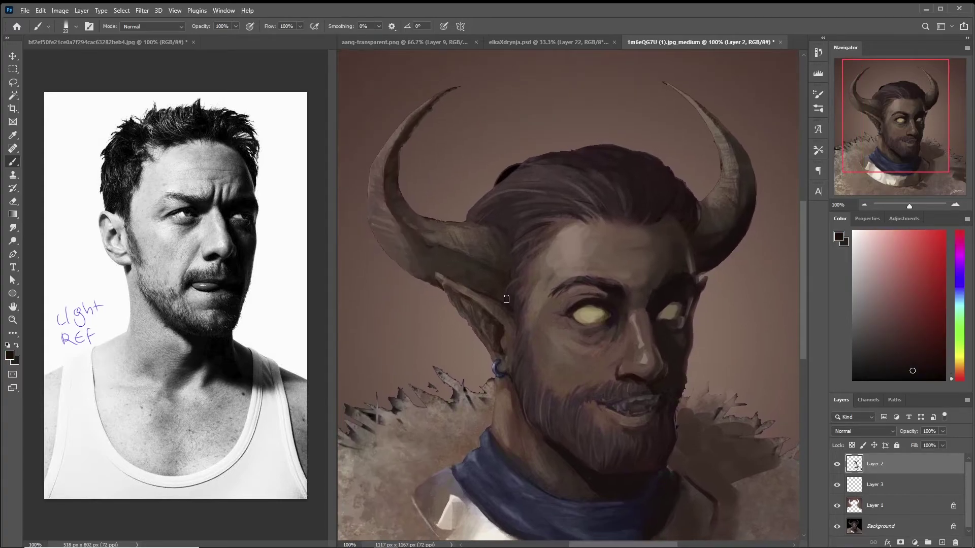
- Shade the base of the lit-side horn above the ear with a hard round brush and sampled dark tones
left_click(75, 27)
left_click(144, 215)
left_click(492, 283)
left_click(490, 277, "alt")
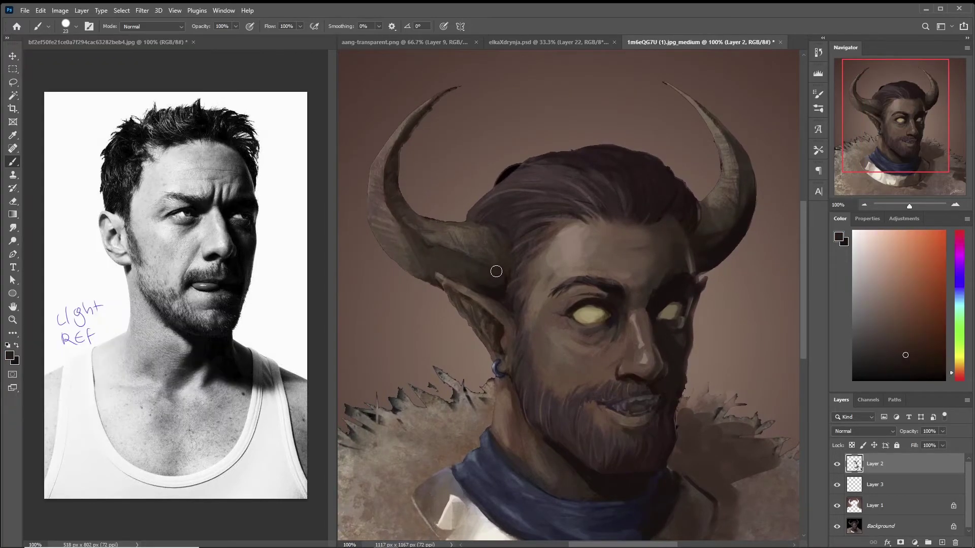
- Darken the moustache corner and the mouth's interior with a dark sampled colour, using 10 px and 5 px brushes
scroll(490, 274, "down", 3)
scroll(508, 305, "right", 3)
left_click(76, 26)
type("10")
key("Return")
left_click(532, 314, "alt")
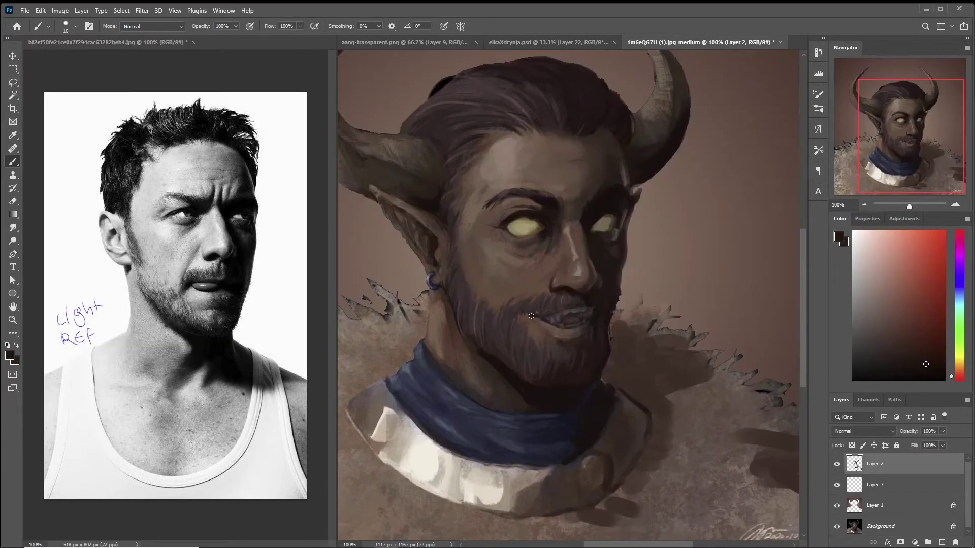
left_click(76, 27)
type("5")
key("Return")
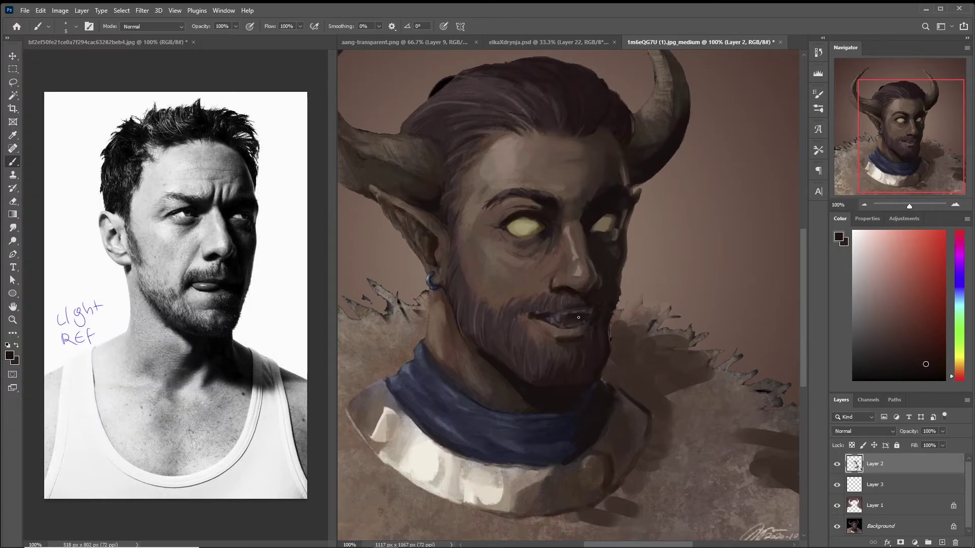
- Refine the beard around the lower lip and reshape its shadowed outline with sampled beard and background colours
left_click(540, 315, "alt")
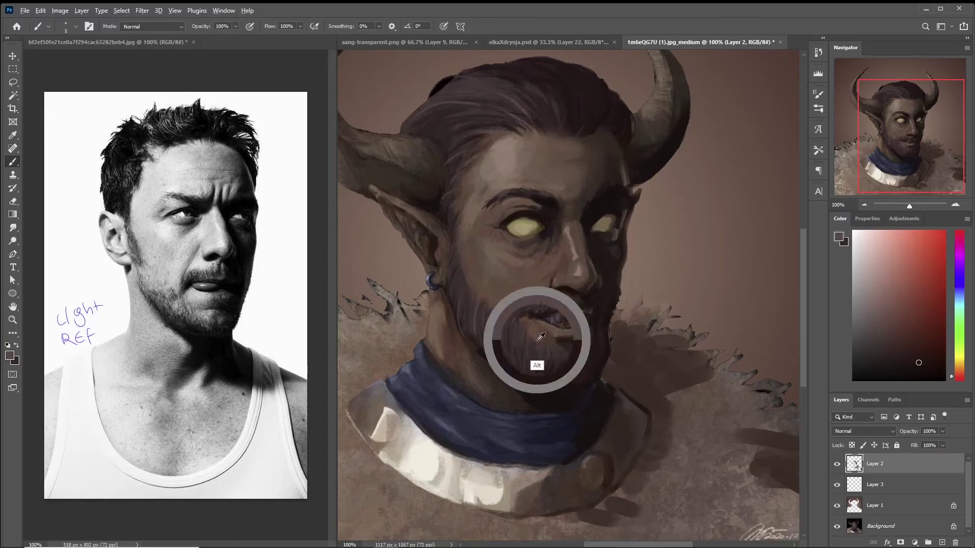
left_click(541, 336, "alt")
scroll(544, 356, "up", 1)
left_click(580, 407, "alt")
left_click(623, 344, "alt")
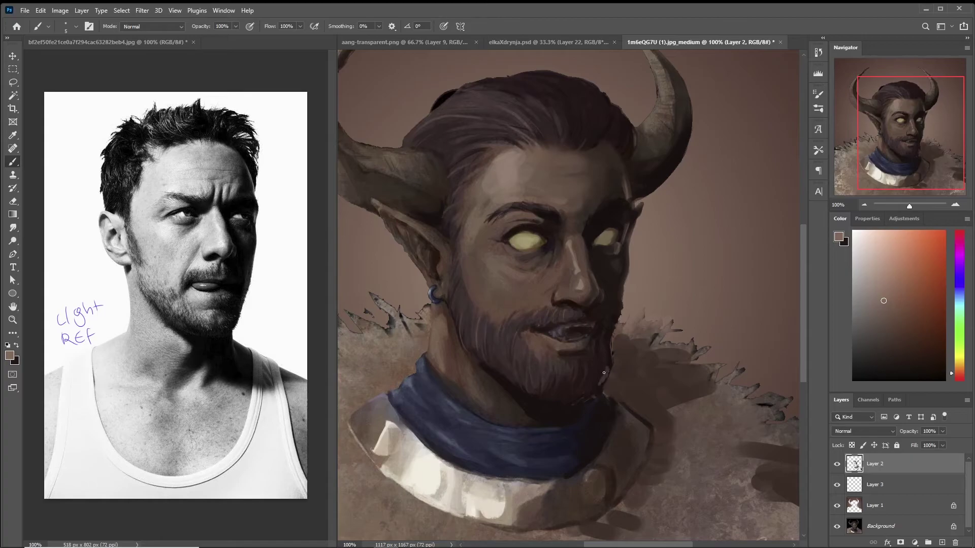
left_click(606, 372, "alt")
left_click(615, 337, "alt")
- Paint pointed fangs in the open mouth and define them with sampled dark tones
left_click(587, 348, "alt")
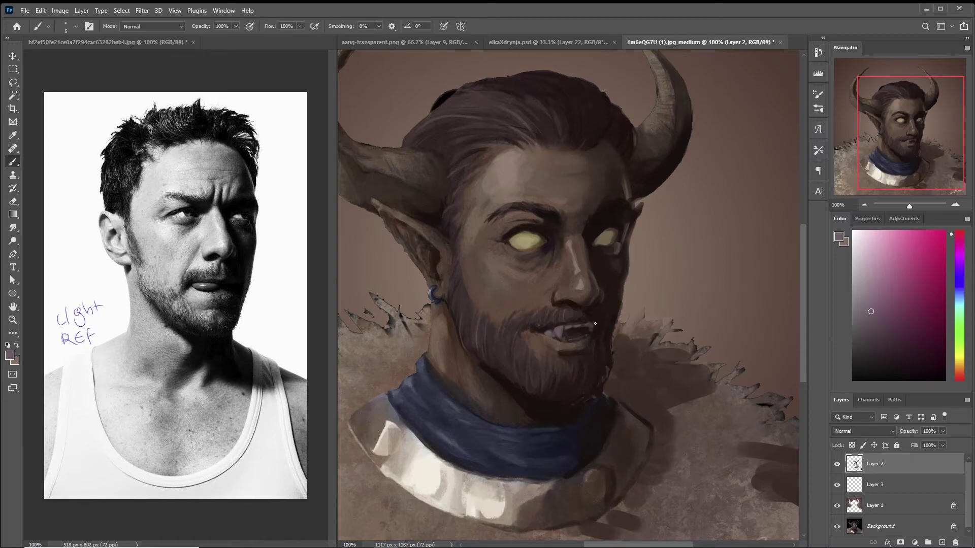
left_click(541, 336, "alt")
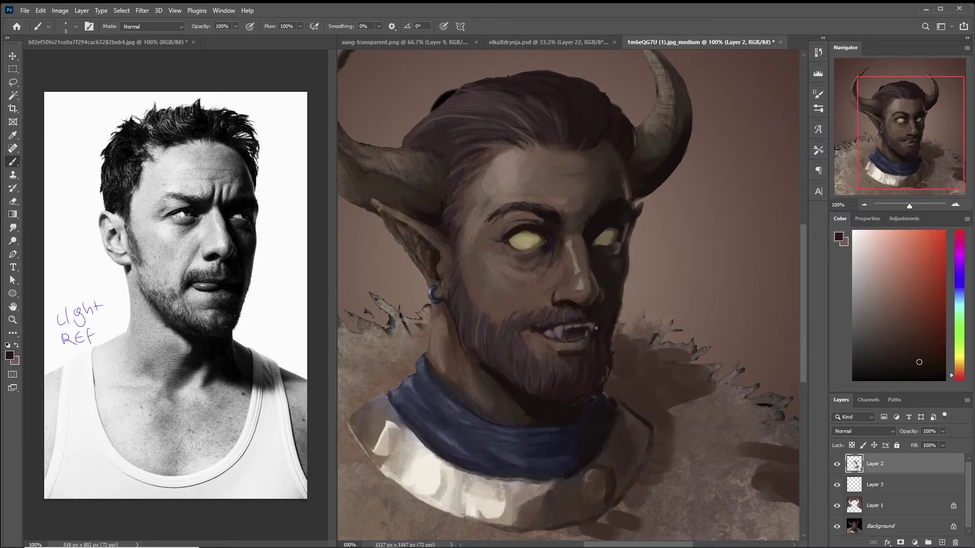
left_click_drag(570, 340, 582, 383)
- Brush sampled pale eye colour over the far eye with a 91 px soft round brush
left_click(76, 26)
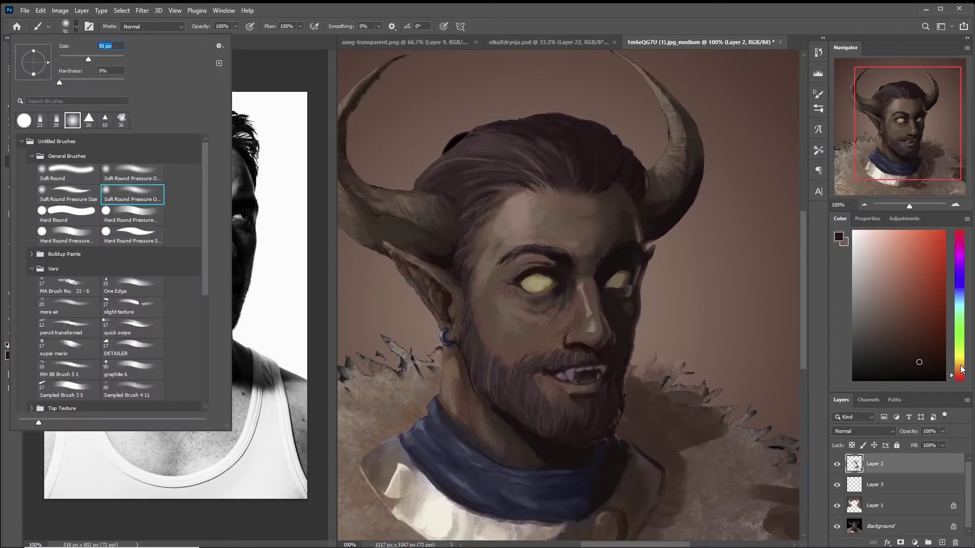
left_click(530, 284, "alt")
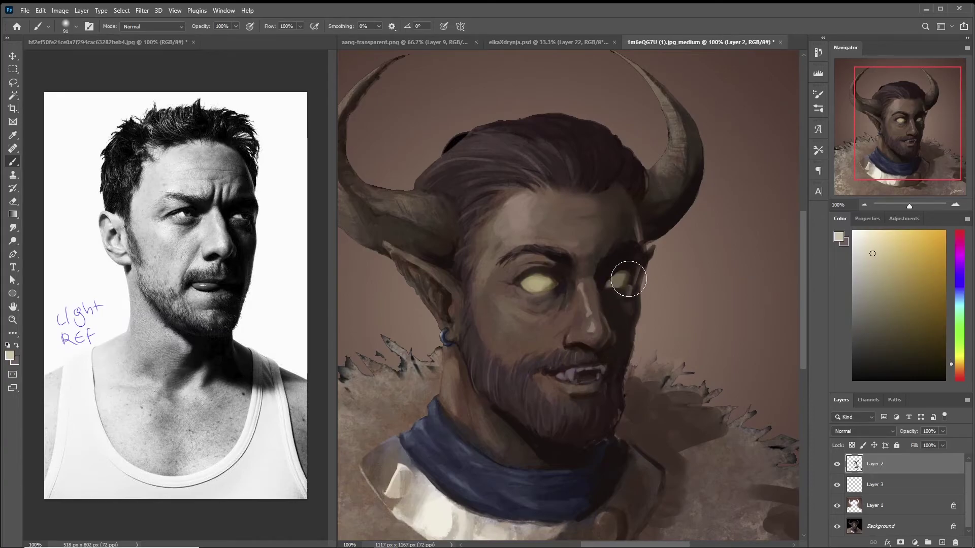
left_click_drag(631, 280, 655, 262)
- Model the lit cheek, under-eye area and temple with a smaller hard round brush and sampled skin tones
left_click(561, 203, "alt")
left_click(75, 27)
left_click_drag(77, 56, 64, 56)
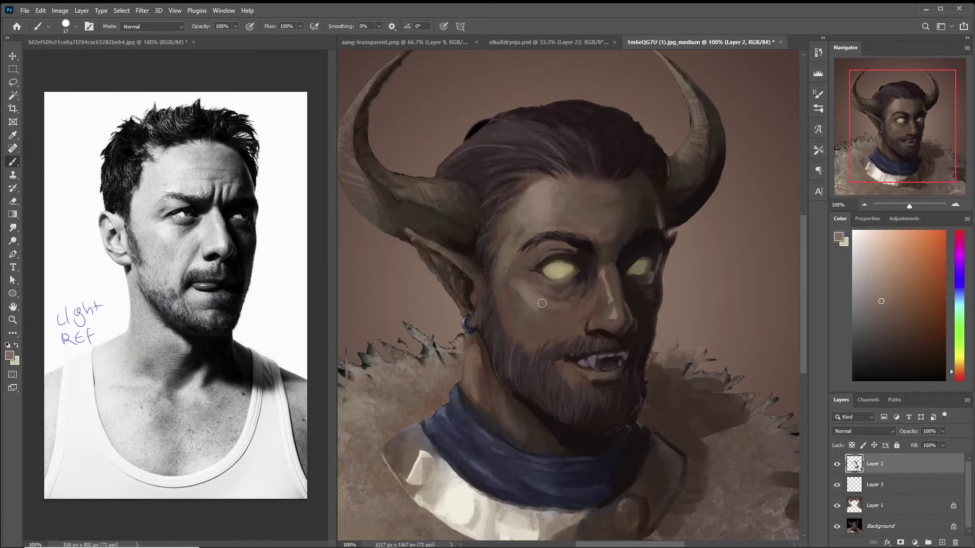
left_click_drag(581, 266, 552, 241)
left_click(528, 298, "alt")
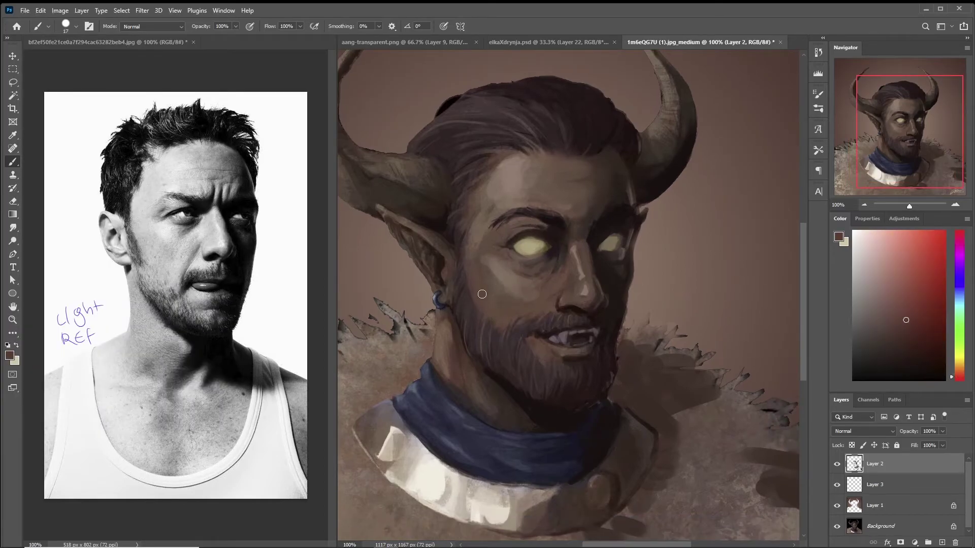
left_click_drag(526, 273, 531, 284)
left_click(496, 228, "alt")
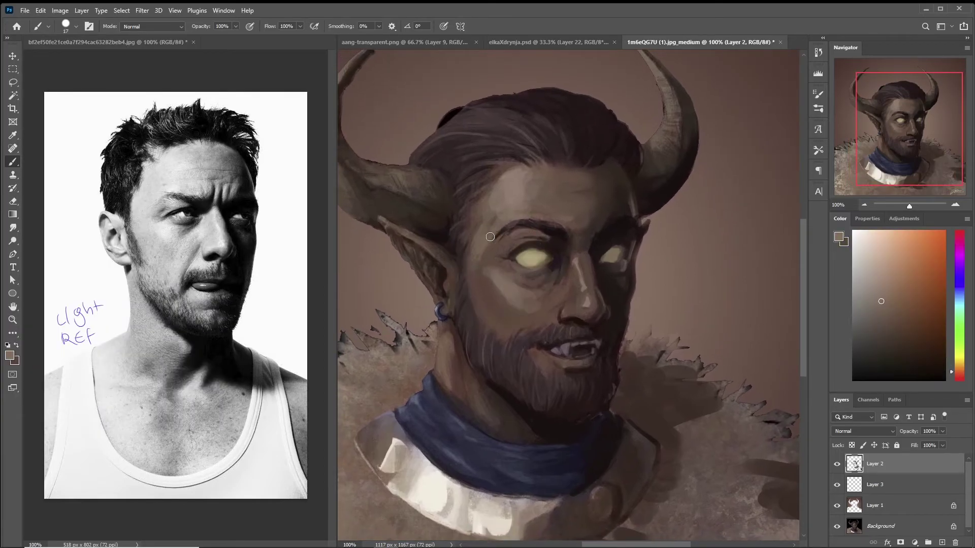
left_click_drag(482, 262, 507, 254)
- Paint light fur strokes on the lit-side shoulder using sampled light tones
key("ctrl+minus")
key("ctrl+minus")
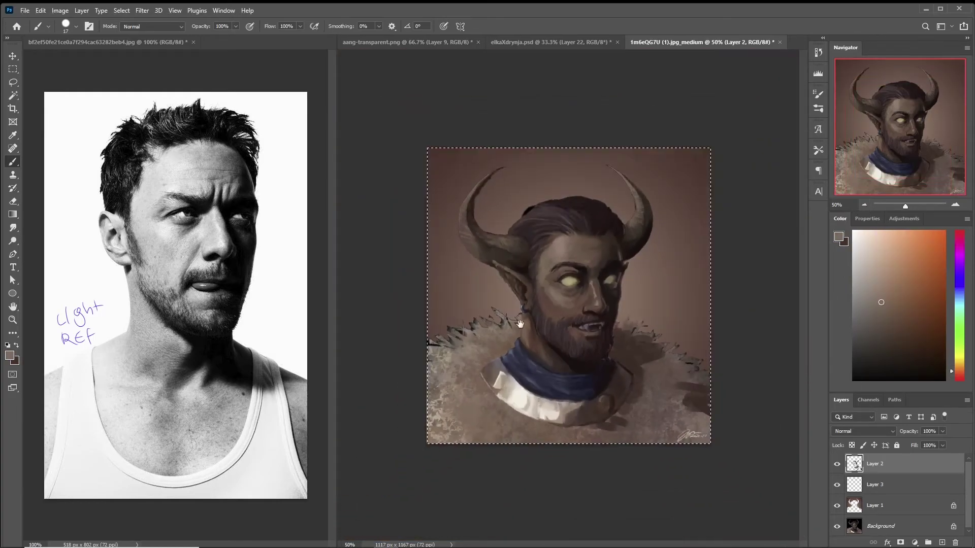
left_click(452, 371, "alt")
left_click(454, 318, "alt")
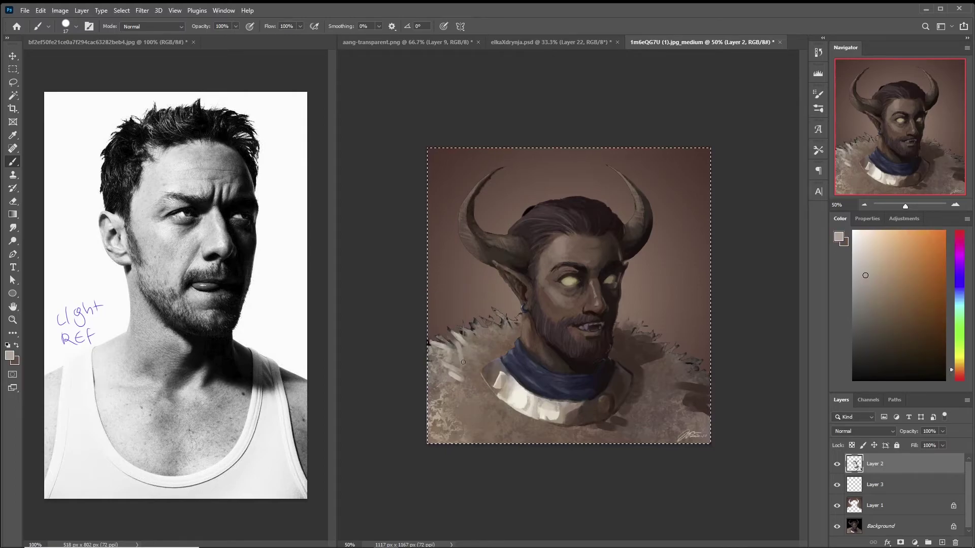
- Add more light fur tufts across the lit side of the mantle with the 23 px textured brush
left_click(76, 26)
left_click(140, 217)
left_click(482, 402)
left_click_drag(482, 402, 456, 414)
left_click_drag(493, 321, 462, 334)
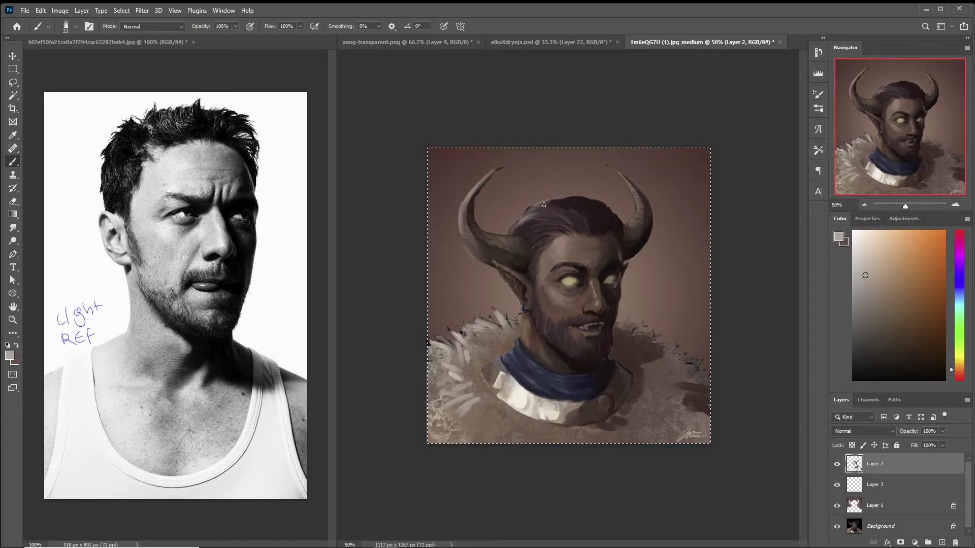
- Touch up the hair and near ear with sampled tones, and add light fur strokes to the lit-side shoulder
left_click(516, 225, "alt")
left_click(567, 202, "alt")
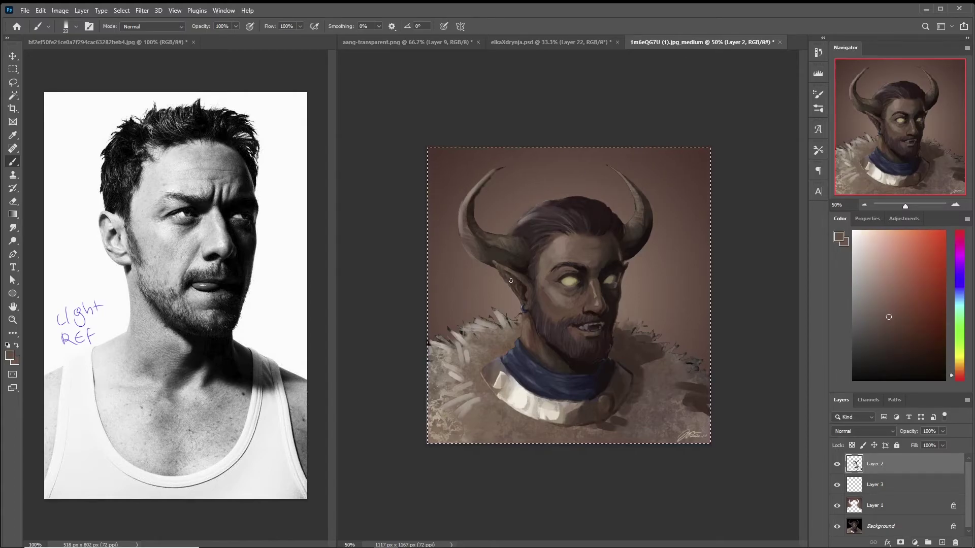
left_click(452, 348, "alt")
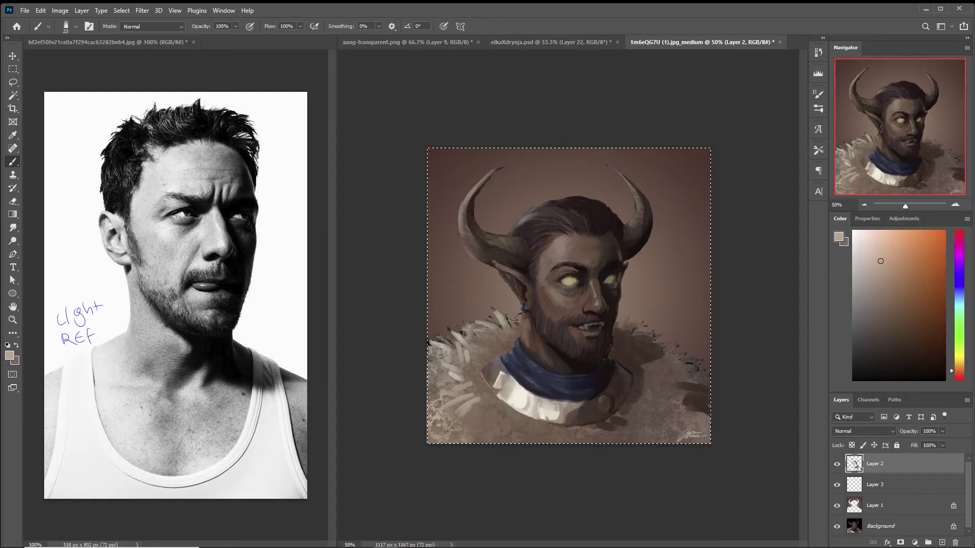
left_click_drag(462, 373, 443, 376)
left_click_drag(475, 316, 466, 345)
mouse_move(458, 387)
left_mouse_down()
mouse_move(426, 398)
mouse_move(434, 426)
left_mouse_up()
- Block broader fur shapes into the mantle with the 53 px textured brush and sampled browns
left_click(66, 26)
left_click(133, 329)
left_click(62, 28)
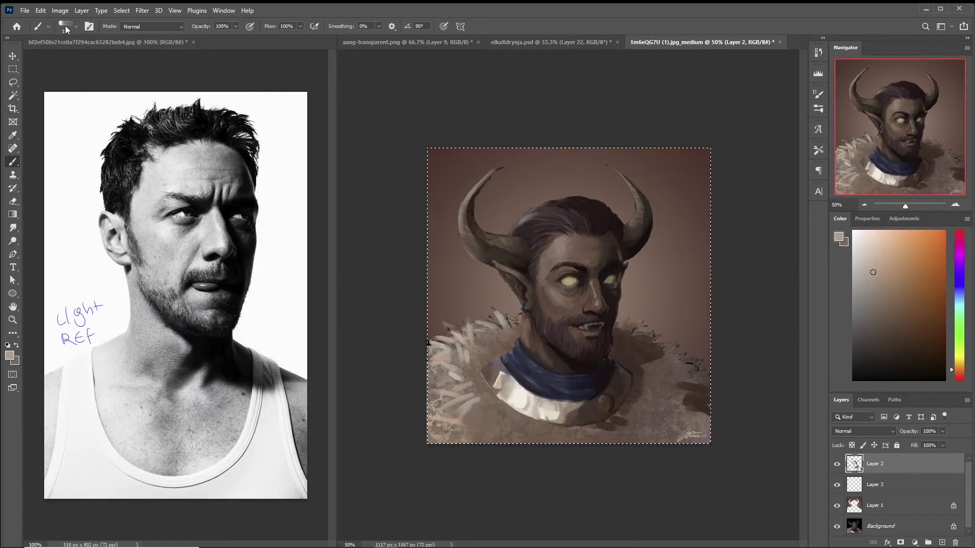
left_click(478, 409, "alt")
left_click(640, 411, "alt")
left_click(675, 363, "alt")
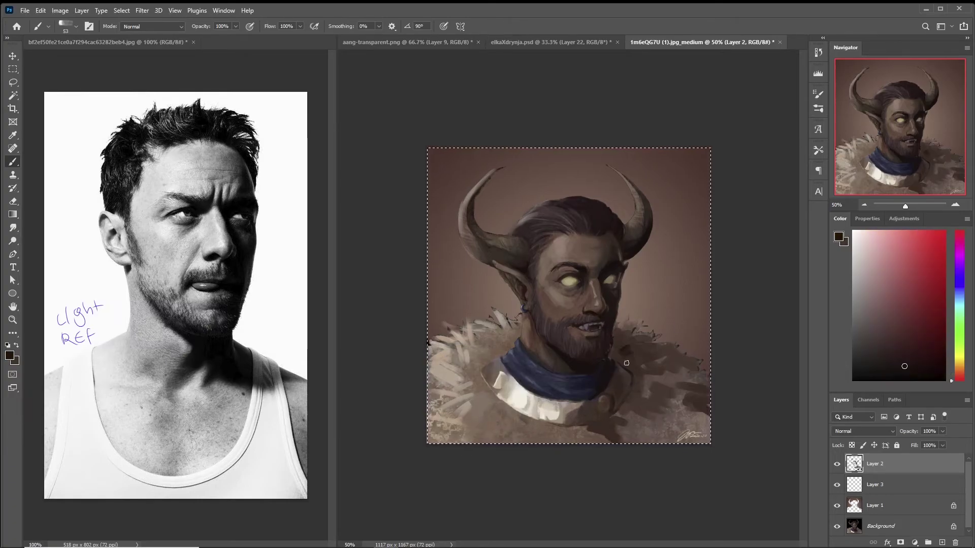
- Paint deep dark shadow masses over the mantle's shadow side and darken the adjoining end of the collar
mouse_move(651, 354)
left_mouse_down()
mouse_move(691, 392)
mouse_move(654, 385)
mouse_move(656, 421)
mouse_move(684, 402)
mouse_move(704, 441)
mouse_move(632, 421)
left_mouse_up()
left_click(641, 425, "alt")
left_click(582, 437, "alt")
left_click(612, 425, "alt")
left_click(633, 365, "alt")
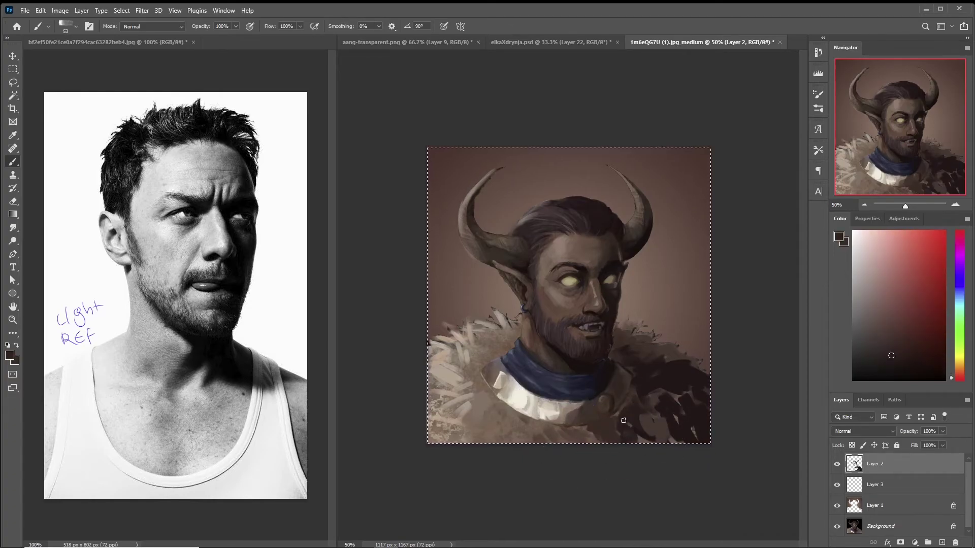
left_click(614, 394, "alt")
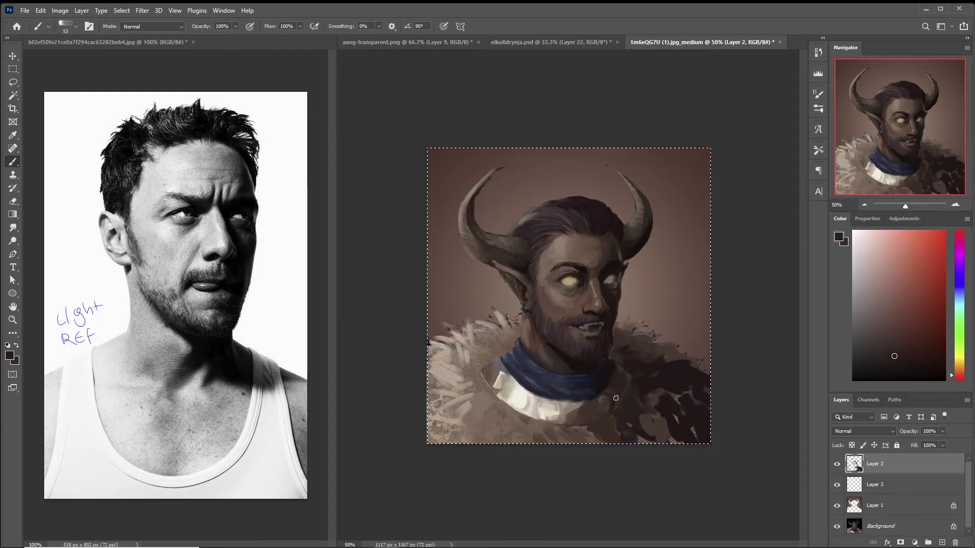
left_click(624, 348, "alt")
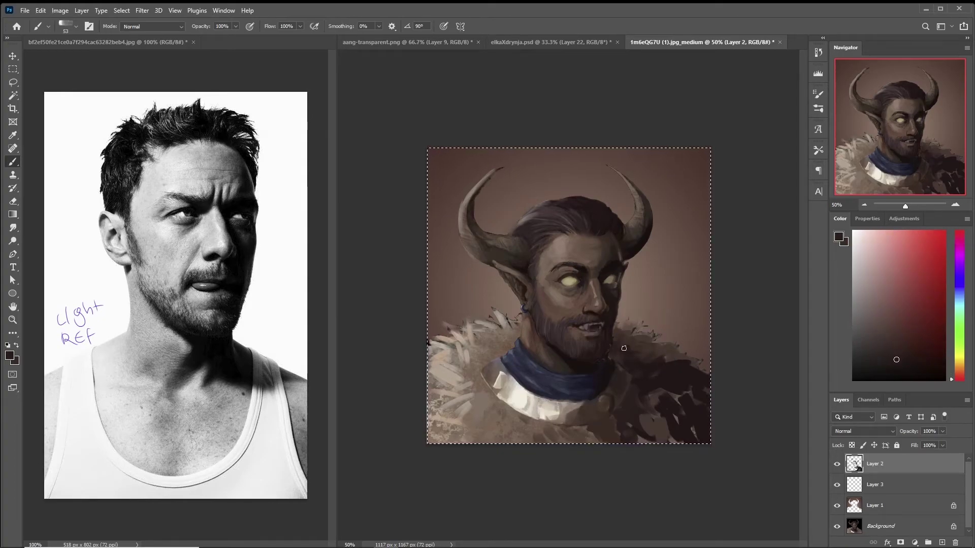
left_click(644, 367, "alt")
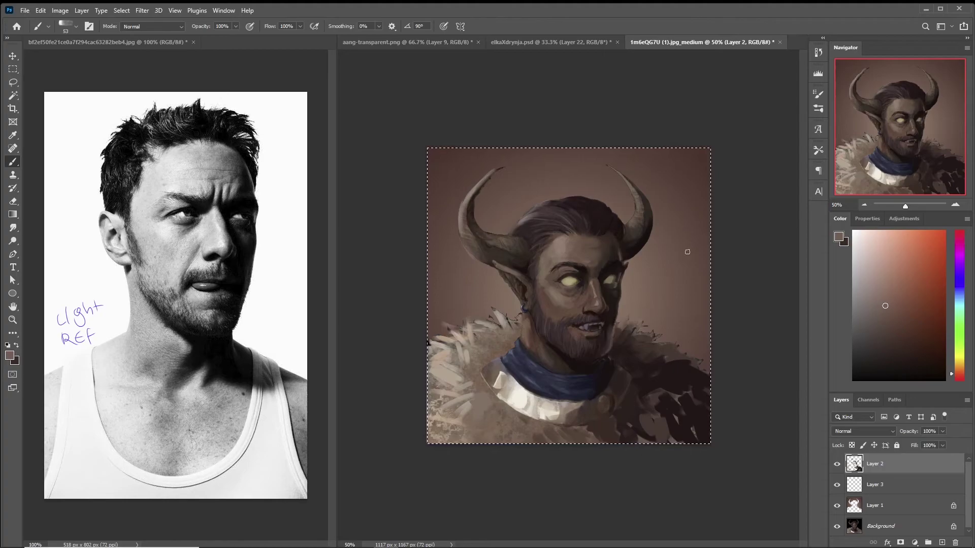
- Paint a thin rim light along the shadow-side edge of the beard with a 5 px brush and sampled background colour
type("5")
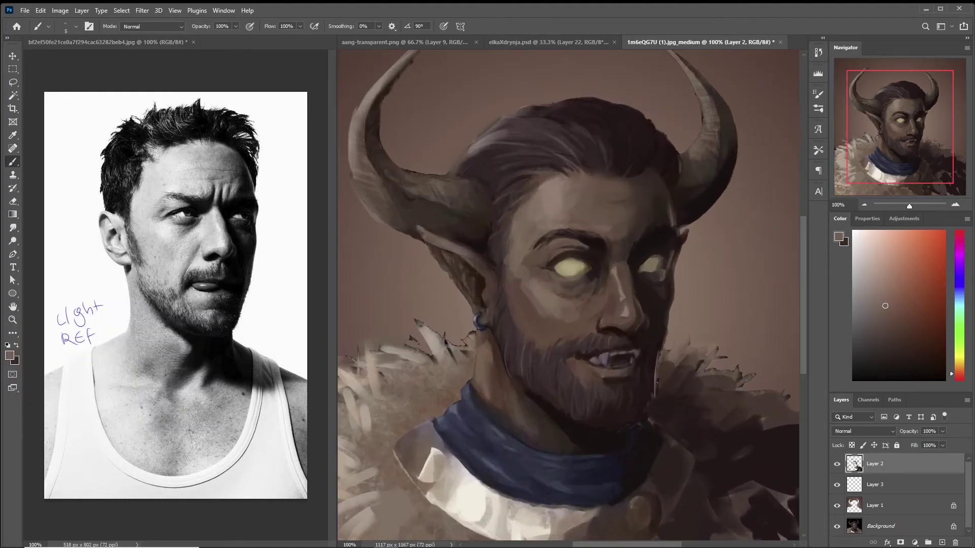
left_click_drag(663, 408, 595, 373)
key("ctrl+minus")
key("ctrl+minus")
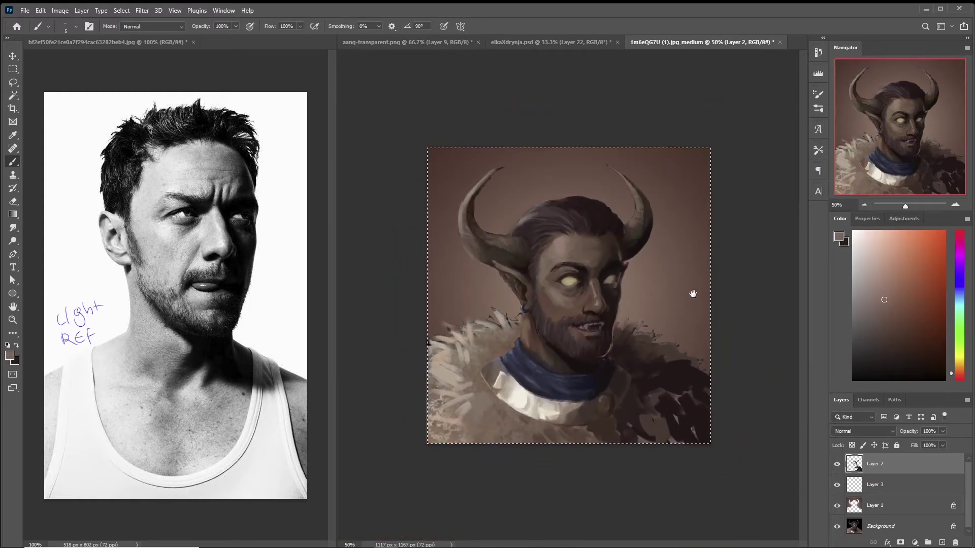
- Load the Blue channel's light areas as a selection, restore the RGB view and add a new layer above Layer 2
left_click(818, 97)
left_click(904, 218)
left_click(868, 400)
left_click(866, 437)
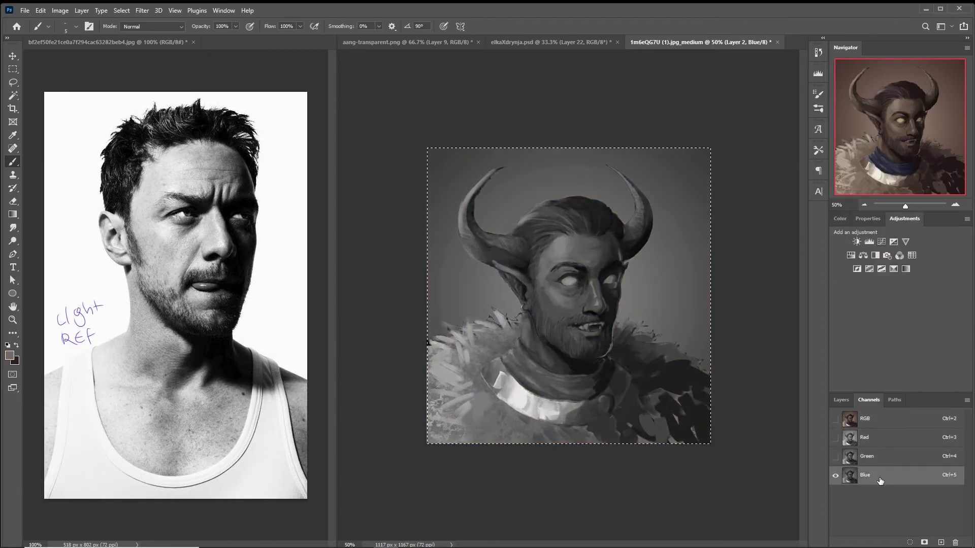
left_click(873, 475)
left_click(873, 420)
left_click(841, 399)
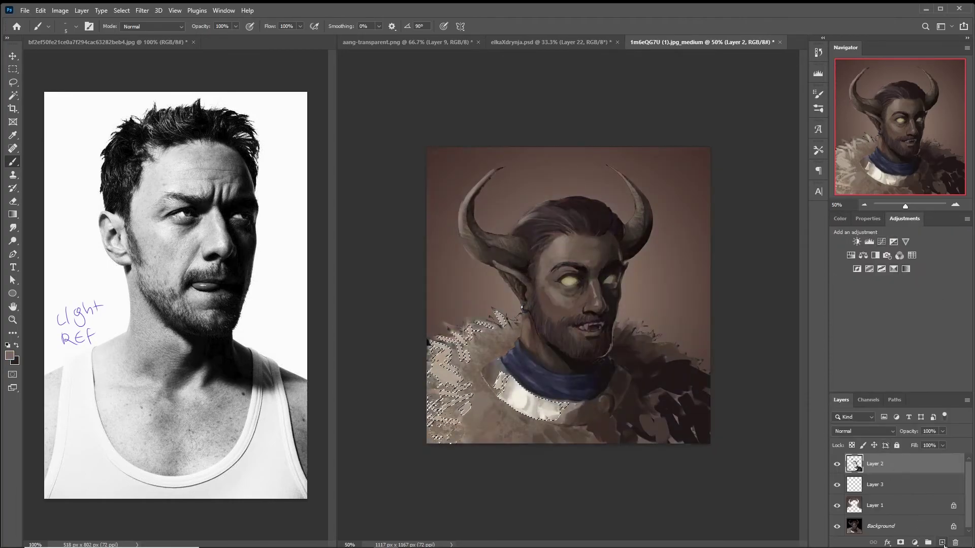
left_click(942, 543)
- Fill the selected light areas with a blue-violet radial gradient on Layer 4 and set its blend mode to Overlay
key("g")
left_click(840, 219)
left_click(959, 284)
left_click(894, 250)
left_click_drag(755, 251, 381, 120)
key("ctrl+z")
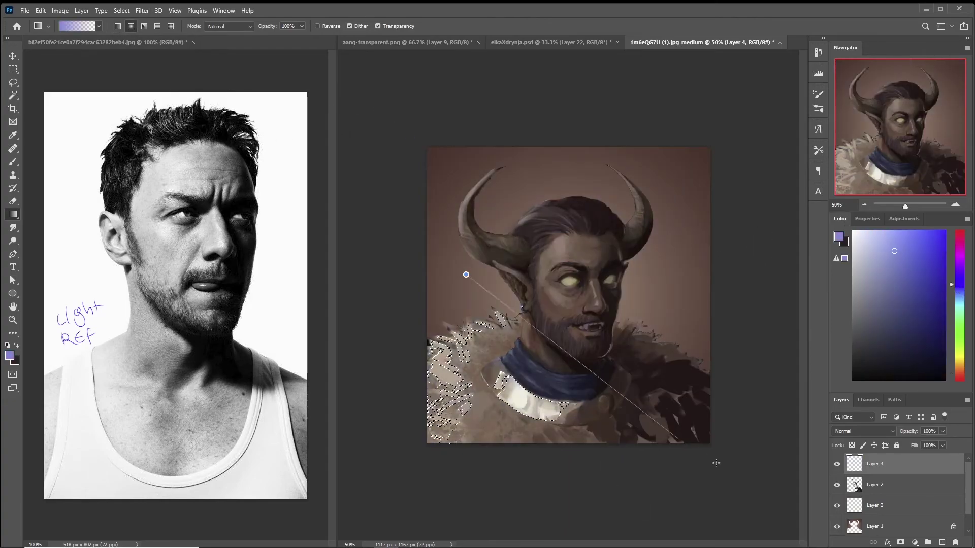
left_click_drag(436, 209, 703, 481)
left_click(863, 431)
left_click(853, 417)
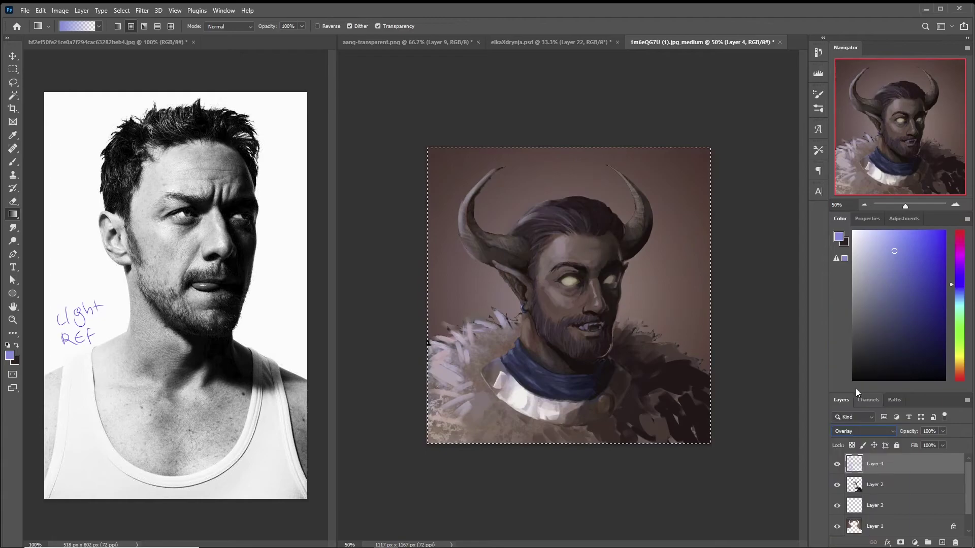
- Shift Layer 4's hue, set its saturation to +27, raise its lightness, and reduce the layer's opacity to 60%
key("ctrl+a")
left_click(60, 10)
mouse_move(76, 36)
left_click(217, 89)
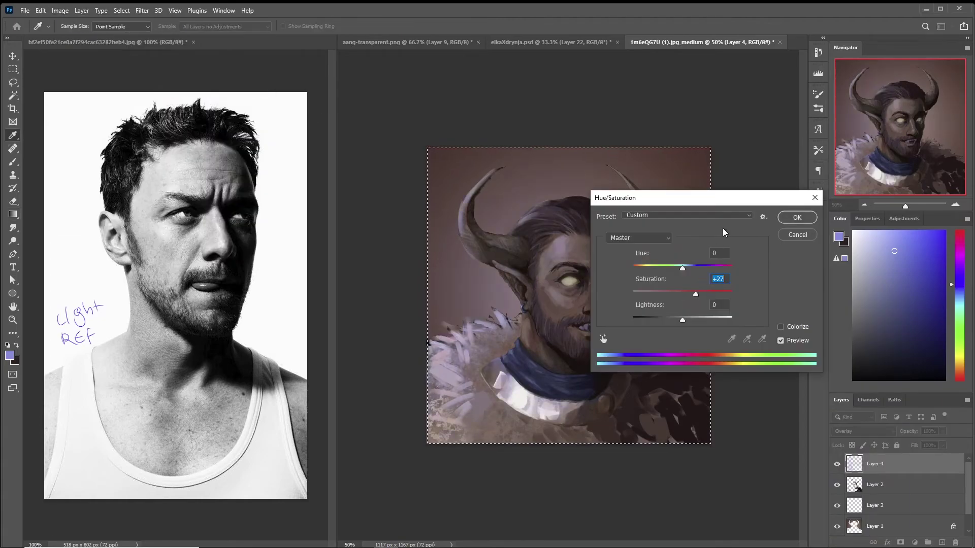
left_click_drag(634, 191, 248, 210)
mouse_move(298, 279)
left_mouse_down()
mouse_move(245, 278)
mouse_move(341, 283)
left_mouse_up()
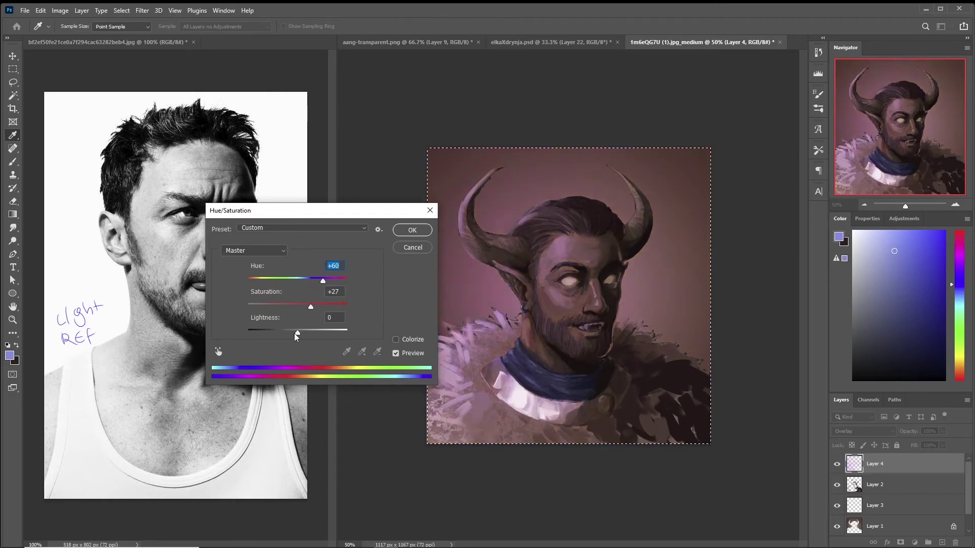
left_click_drag(298, 333, 321, 333)
left_click_drag(341, 281, 343, 283)
left_click(412, 230)
key("g")
left_click(943, 431)
left_click_drag(945, 443, 925, 441)
- Add a Curves adjustment layer and start reshaping its individual colour channel curves
left_click(904, 219)
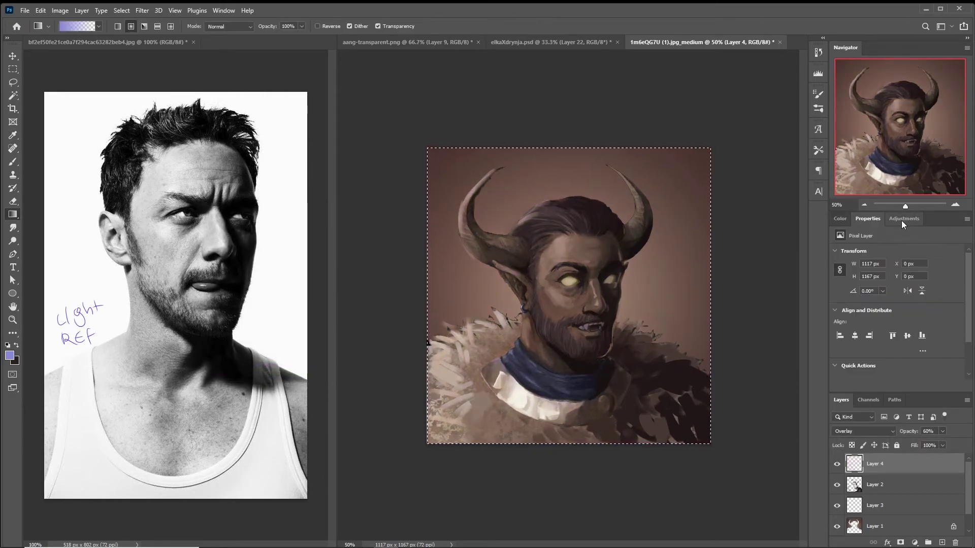
left_click(883, 244)
left_click(883, 292)
mouse_move(920, 319)
left_mouse_down()
mouse_move(904, 333)
mouse_move(903, 323)
mouse_move(884, 358)
mouse_move(914, 317)
mouse_move(887, 347)
left_mouse_up()
left_click(892, 266)
left_click(893, 300)
left_click(884, 267)
left_click(885, 278)
left_click(894, 339)
left_click(892, 266)
left_click(892, 300)
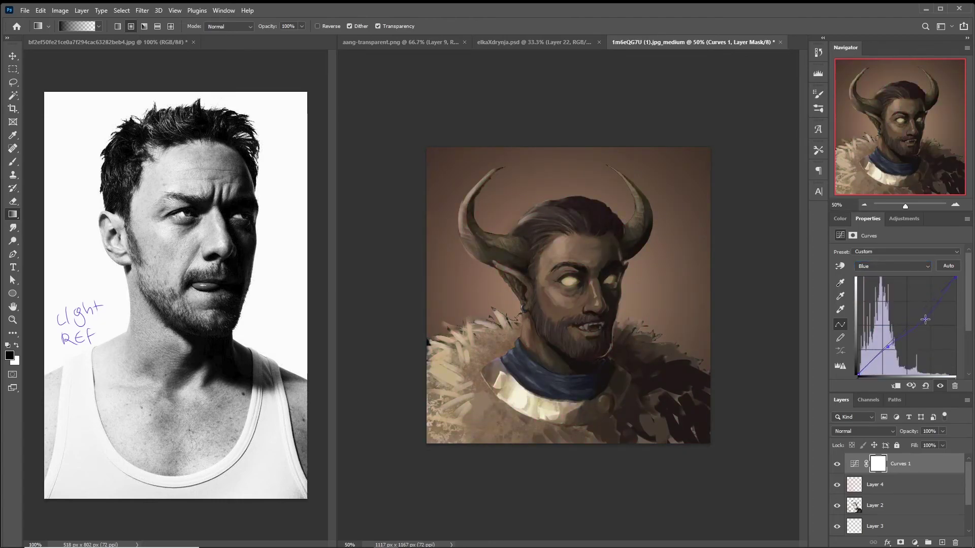
- Lift the shadows and lower the midtones of the Blue curve, and reduce the Curves 1 layer's opacity to 13%
left_click_drag(956, 278, 926, 263)
mouse_move(858, 376)
left_mouse_down()
mouse_move(861, 354)
mouse_move(915, 338)
left_mouse_up()
left_click(892, 266)
left_click(888, 275)
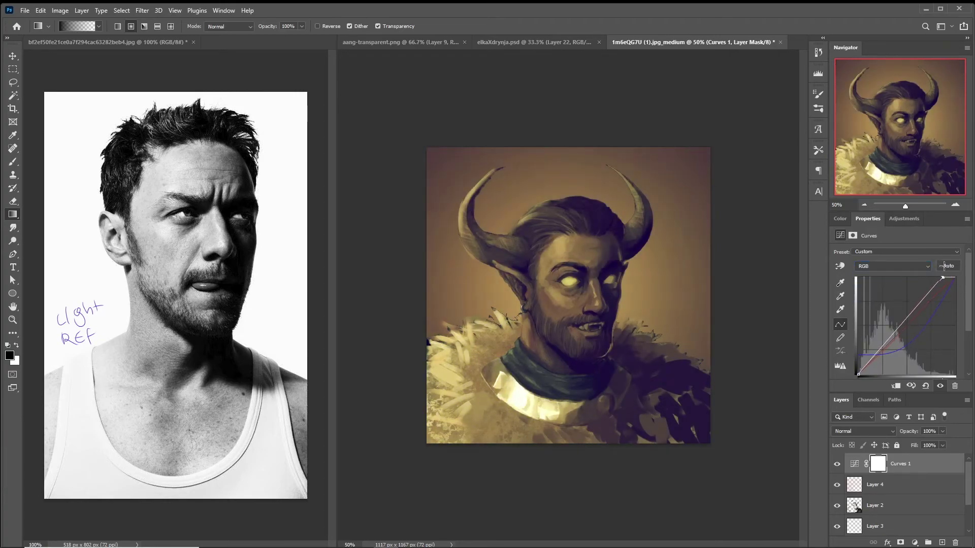
left_click(837, 463)
left_click(837, 464)
left_click_drag(906, 443, 900, 443)
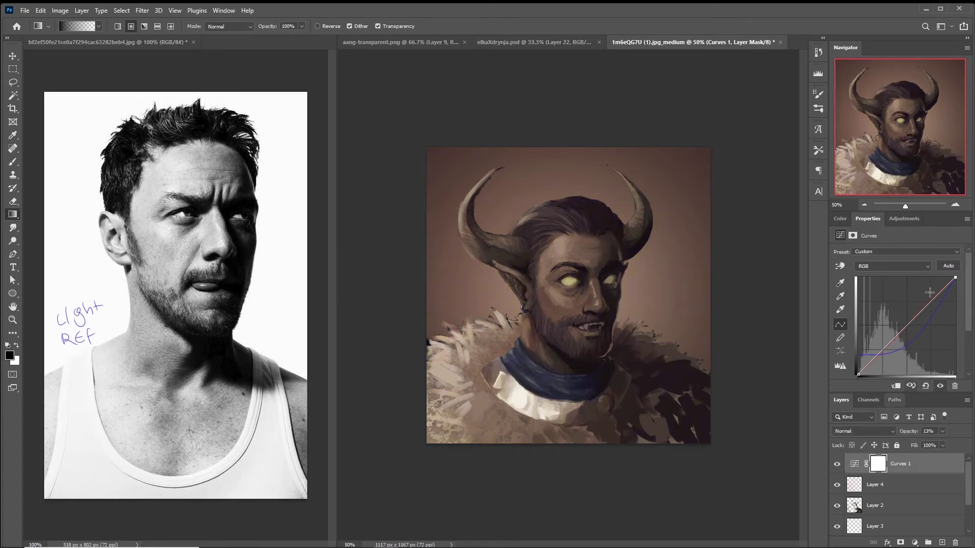
- Add a Hue/Saturation adjustment layer with saturation at -100 to check the painting's values
left_click(904, 219)
left_click(851, 256)
left_click_drag(897, 306, 838, 307)
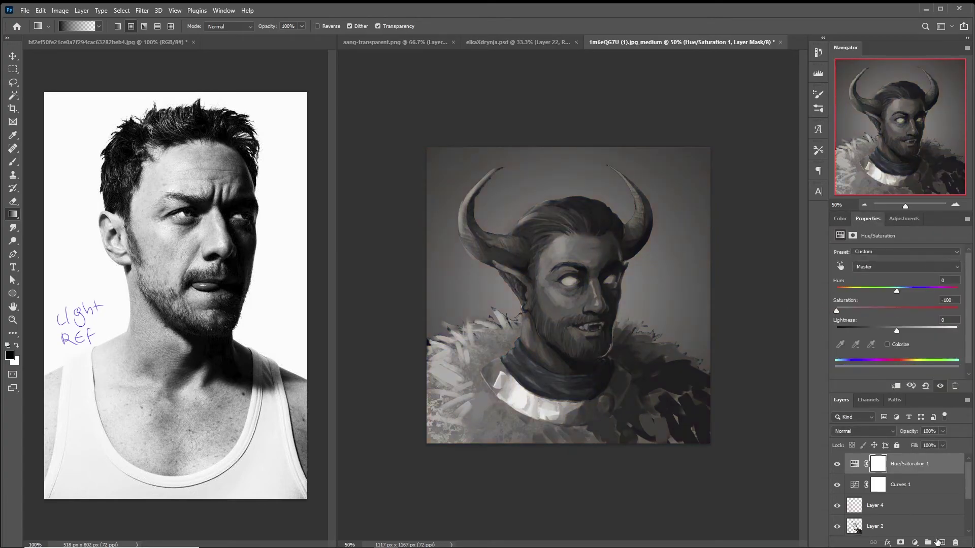
- Add a new layer and dab bright highlights on the near eye with a 10 px hard round pressure brush
left_click(942, 543)
key("b")
left_click(76, 27)
left_click(122, 214)
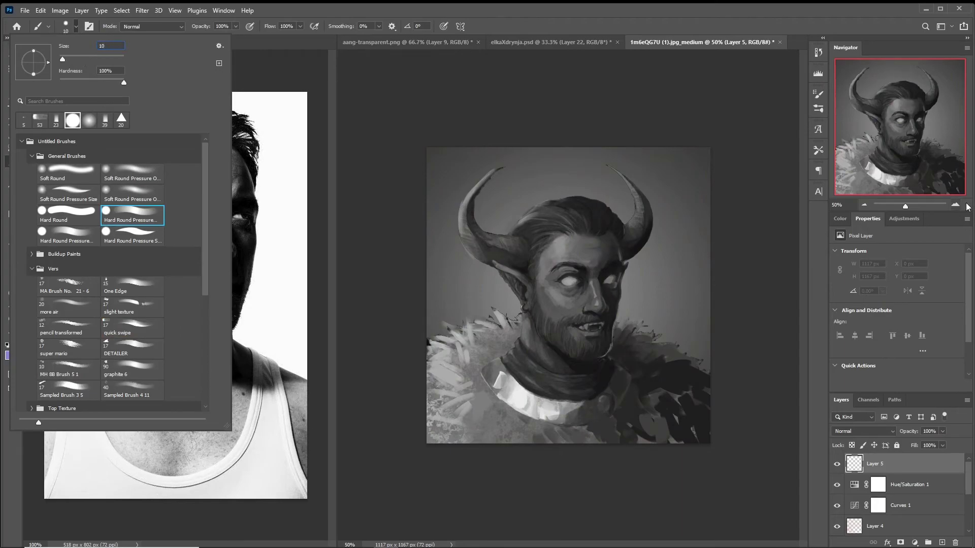
type("10")
left_click(956, 205)
left_click(571, 280)
key("ctrl+z")
left_click(572, 280)
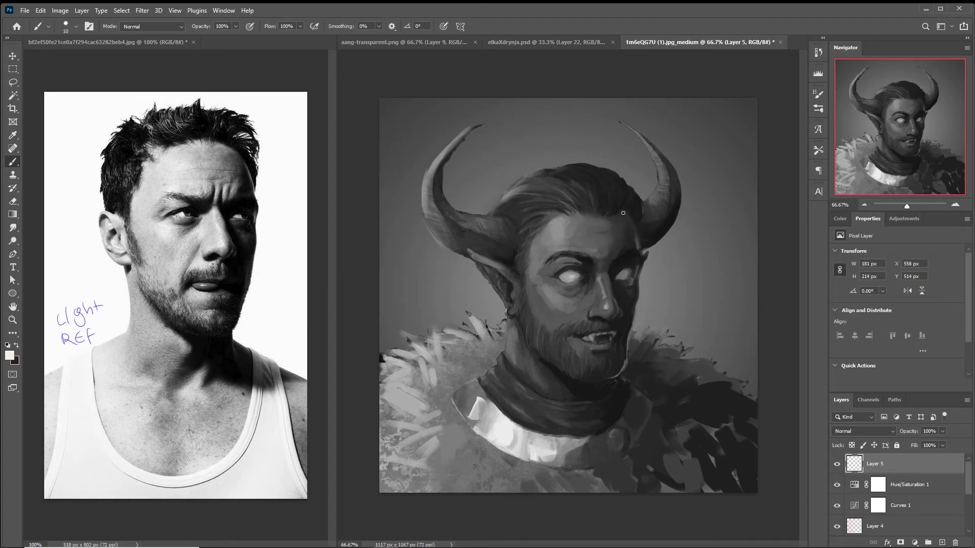
- Reduce the brush size to 5 px and add small bright highlights to the near earring
left_click(71, 26)
double_click(106, 46)
type("5")
key("Return")
- Hide the Hue/Saturation 1 layer and brush a soft pale yellow glow around the near eye with a soft round brush
left_click(71, 26)
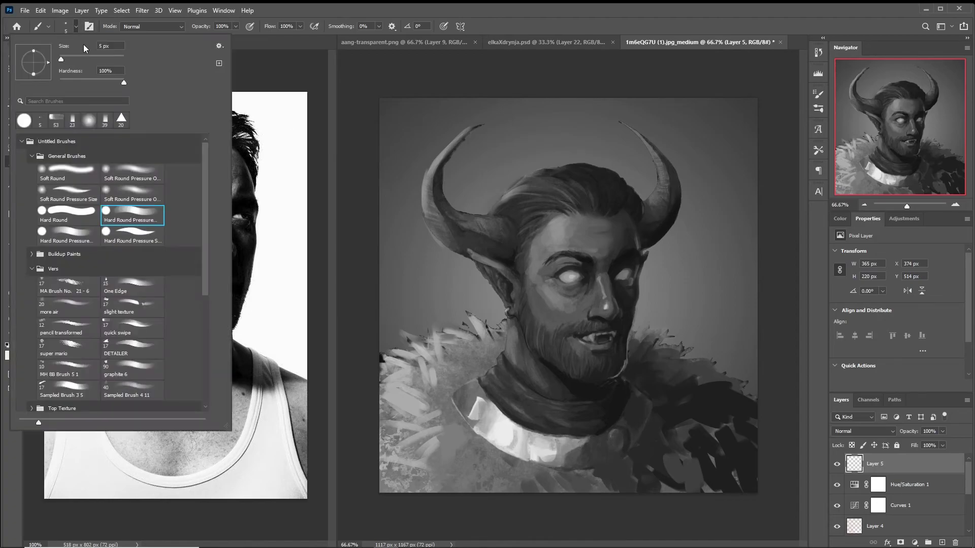
double_click(142, 193)
left_click(837, 485)
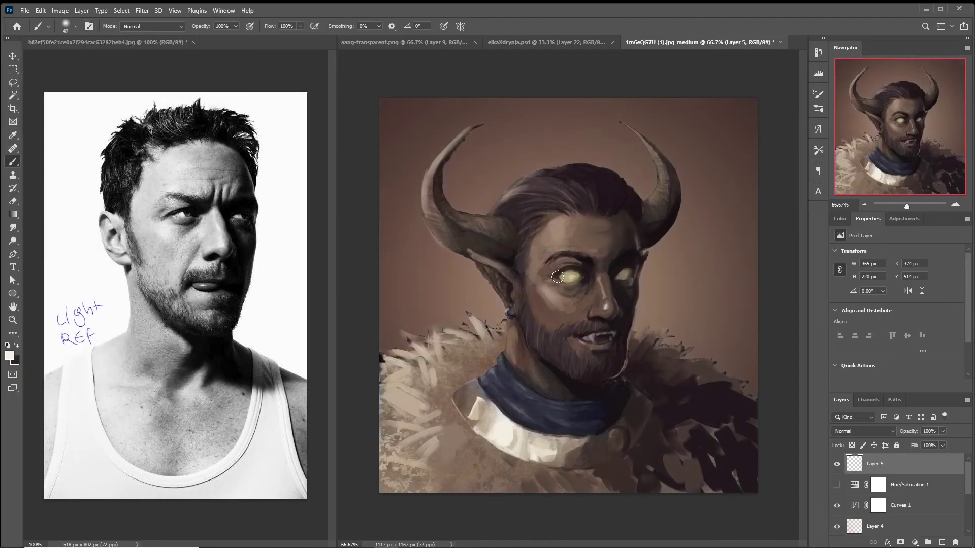
left_click(840, 218)
left_click(592, 262, "alt")
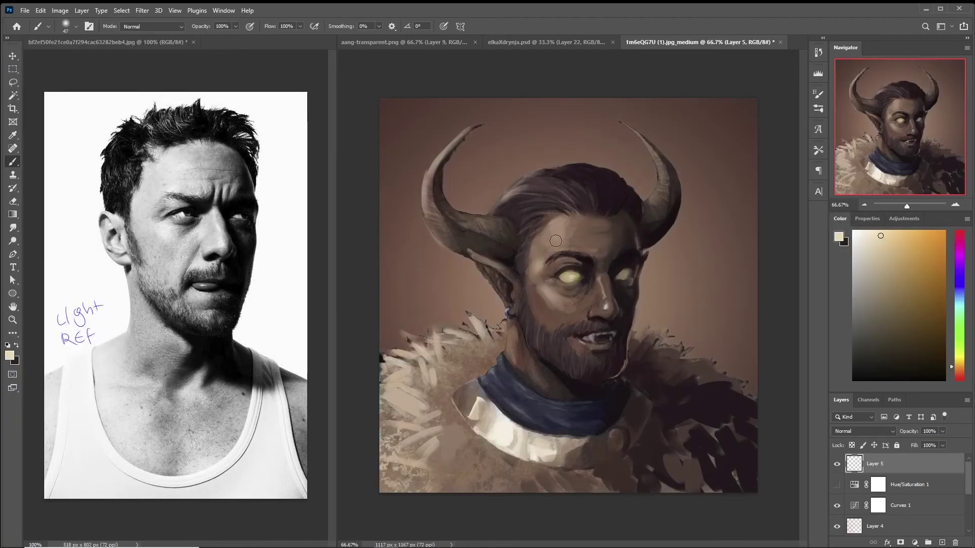
left_click(837, 484)
left_click(837, 484)
- Darken the white collar on a new Multiply layer using a 91 px soft brush and sampled background brown, and lower the layer's opacity
left_click(381, 259, "alt")
right_click(492, 363)
key("Return")
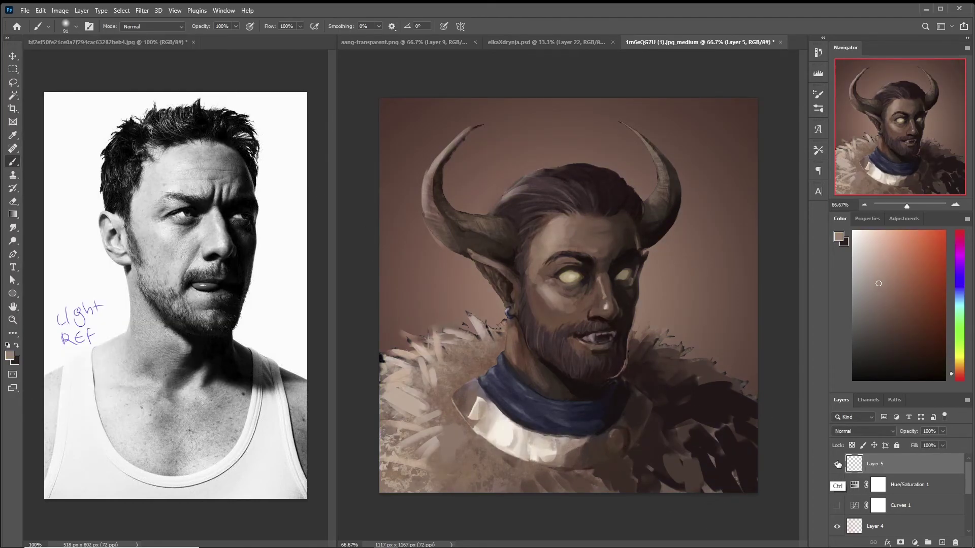
left_click(937, 542)
left_click(863, 431)
left_click(853, 277)
left_click_drag(495, 413, 579, 456)
left_click_drag(469, 380, 480, 416)
left_click(943, 431)
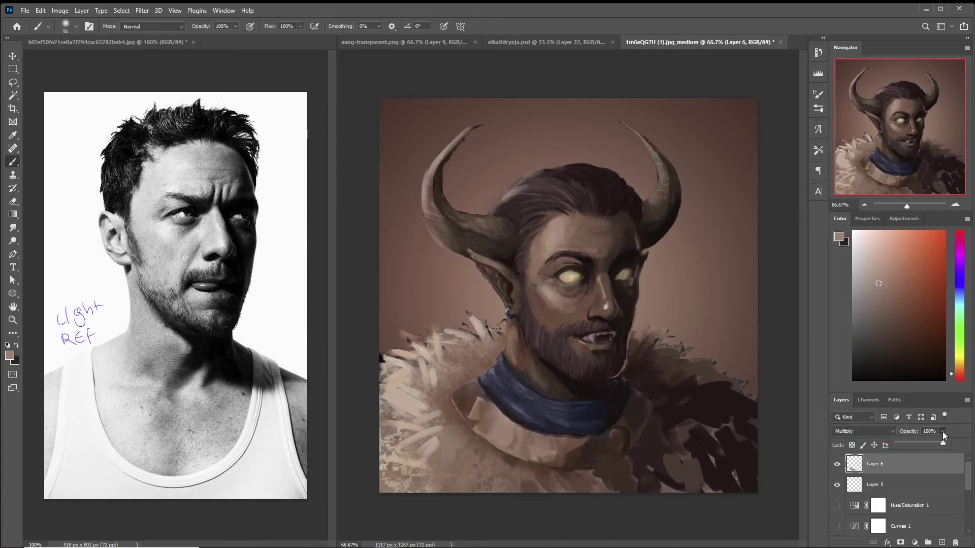
left_click_drag(943, 442, 921, 445)
- Move Hue/Saturation 1 to the top of the layer stack and Layer 5 above Layer 6, and check the values in greyscale
left_click_drag(909, 505, 858, 462)
left_click_drag(876, 505, 875, 480)
left_click(837, 463)
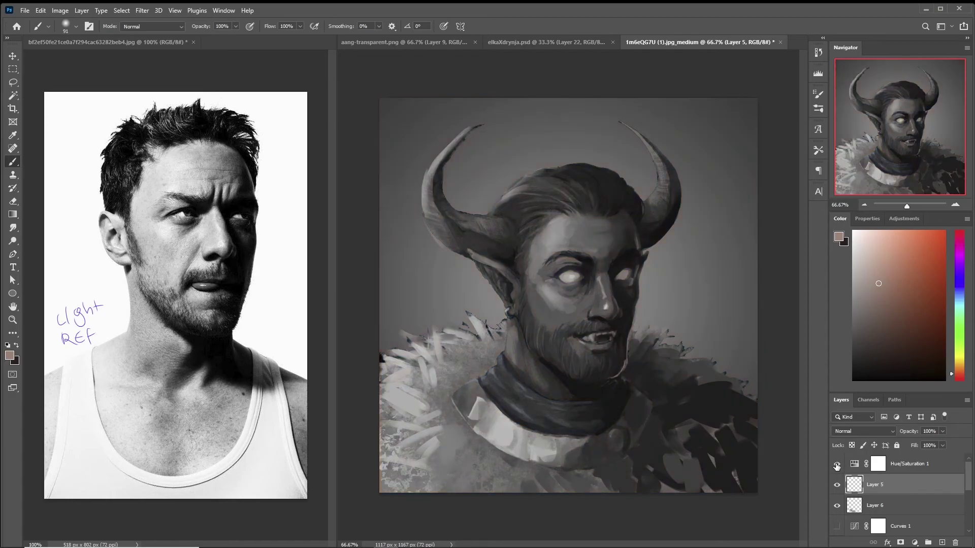
left_click(837, 464)
- Switch back to the hard round pressure brush and add a new layer directly above Layer 5
left_click(877, 463)
left_click(68, 28)
left_click(147, 218)
key("ctrl+plus")
key("ctrl+plus")
key("alt+bracketleft")
key("ctrl+shift+alt+n")
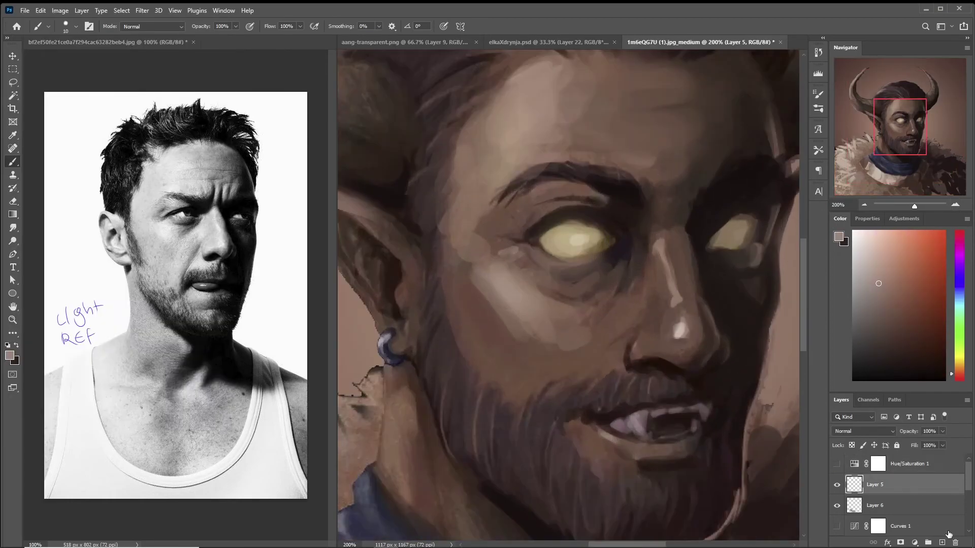
- Refine the near eye's dark lid line and outer corner with a 5 px hard round brush and sampled tones
left_click(75, 26)
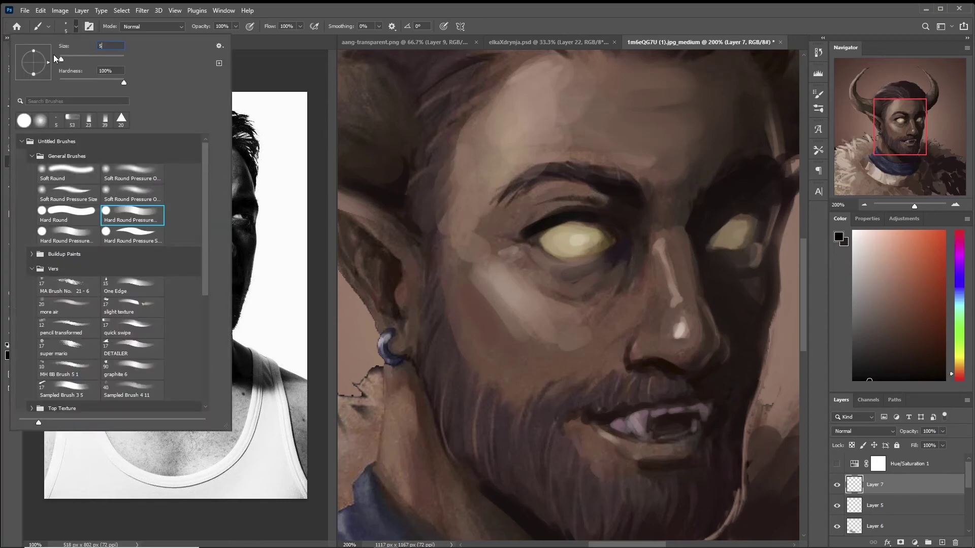
key("Return")
left_click(574, 257, "alt")
left_click_drag(610, 236, 567, 254)
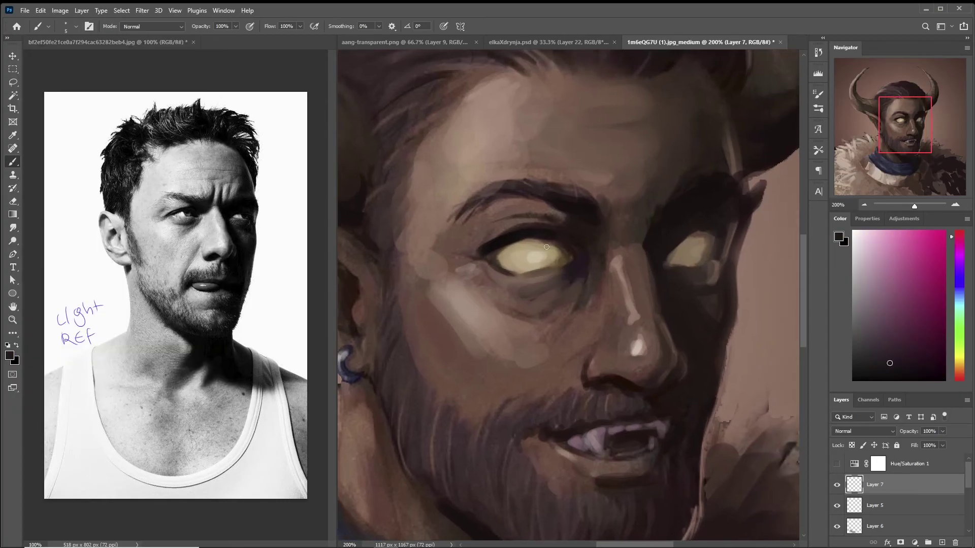
left_click(518, 269, "alt")
left_click(491, 261, "alt")
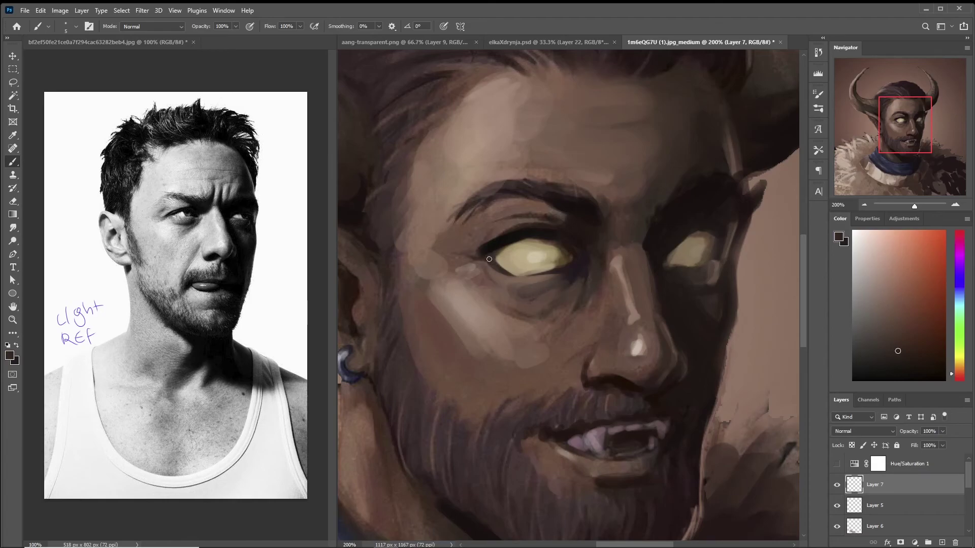
left_click(475, 253, "alt")
- Redefine the upper lip line and brighten the near fang using the sampled nose highlight colour
scroll(562, 285, "down", 2)
mouse_move(529, 374)
left_mouse_down()
mouse_move(578, 368)
mouse_move(556, 389)
mouse_move(577, 393)
left_mouse_up()
left_click(546, 379, "alt")
scroll(583, 348, "right", 2)
left_click(574, 294, "alt")
left_click(575, 294, "alt")
- Refine the teeth, mouth opening and lower lip on Layer 7 using tones sampled around the mouth
mouse_move(498, 378)
left_mouse_down()
mouse_move(543, 358)
mouse_move(566, 404)
mouse_move(548, 382)
mouse_move(526, 382)
left_mouse_up()
left_click(556, 388, "alt")
left_click(568, 389, "alt")
left_click(579, 360, "alt")
left_click(551, 411, "alt")
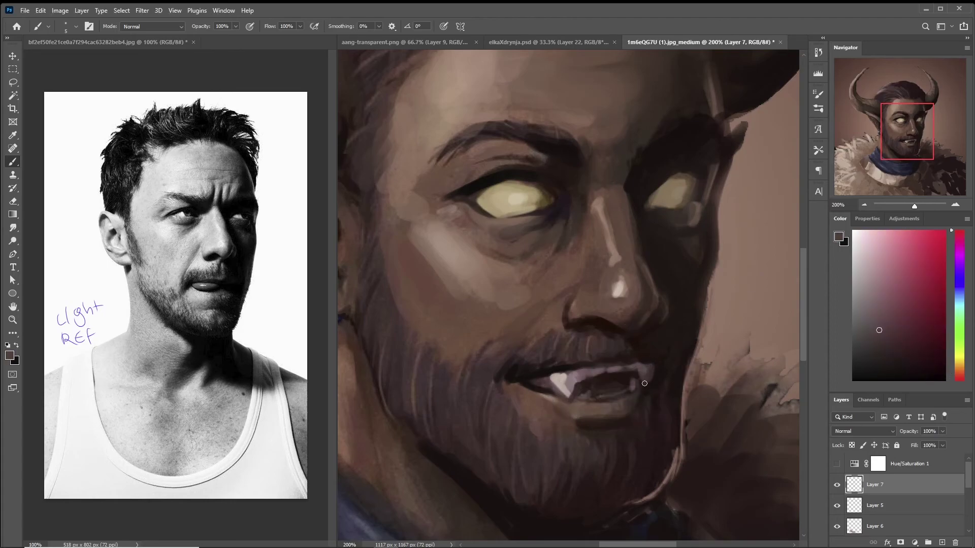
left_click(593, 407, "alt")
left_click_drag(592, 407, 618, 407)
left_click(619, 406, "alt")
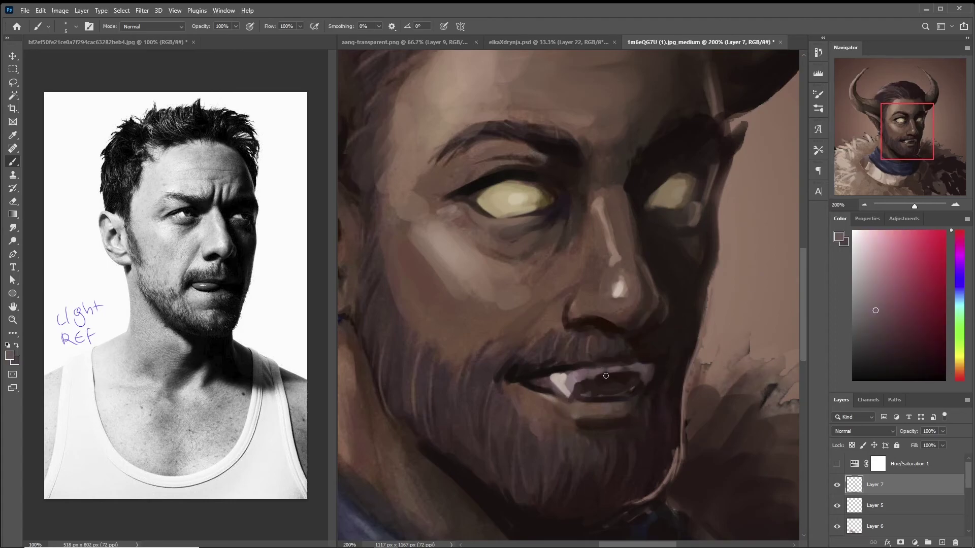
left_click(584, 391, "alt")
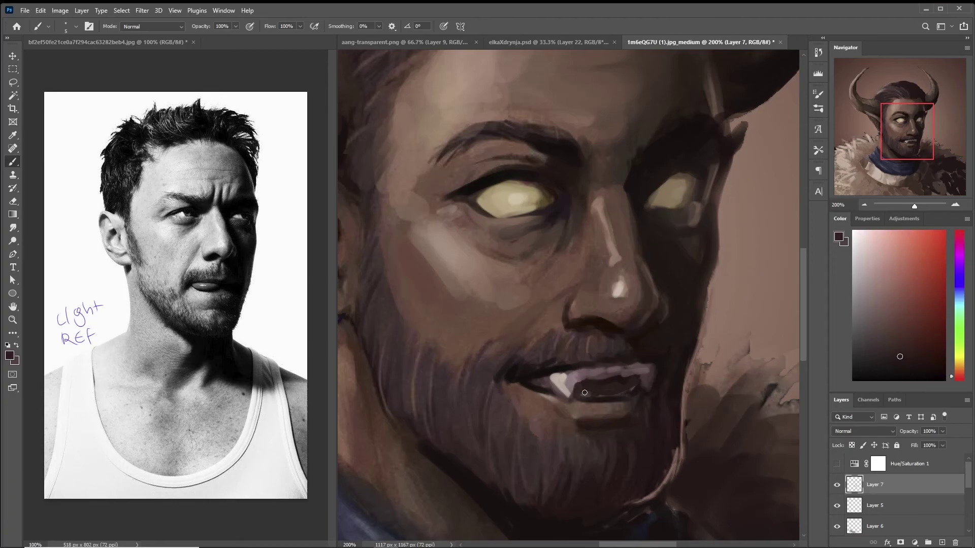
left_click(548, 389, "alt")
- Merge all visible layers into the Background, leaving the hidden Hue/Saturation 1 and Curves 1 adjustments separate
left_click(864, 205)
left_click(864, 204)
right_click(889, 484)
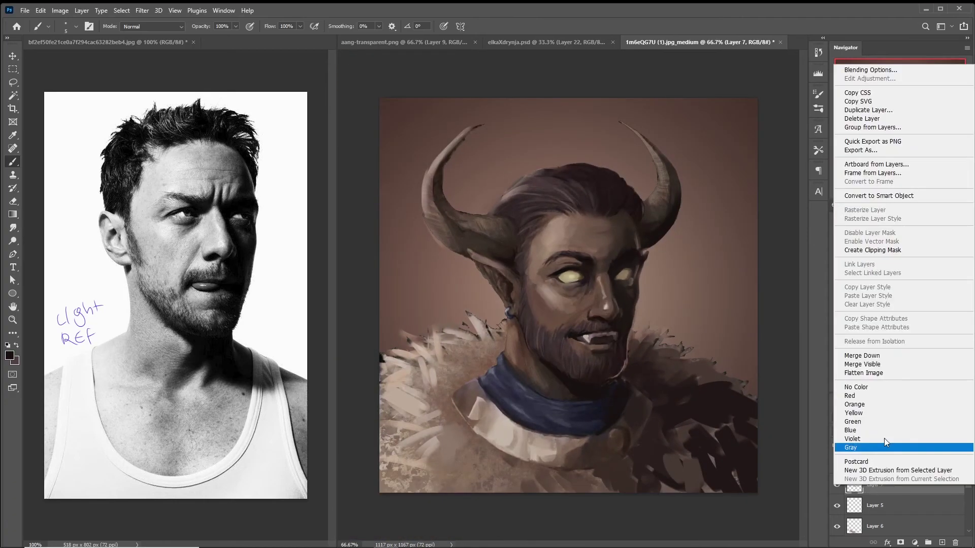
left_click(862, 364)
- Use Liquify to nudge the near side of the mouth slightly up and inward with a 166 px warp brush
left_click(142, 10)
left_click(158, 86)
left_click_drag(382, 332, 391, 326)
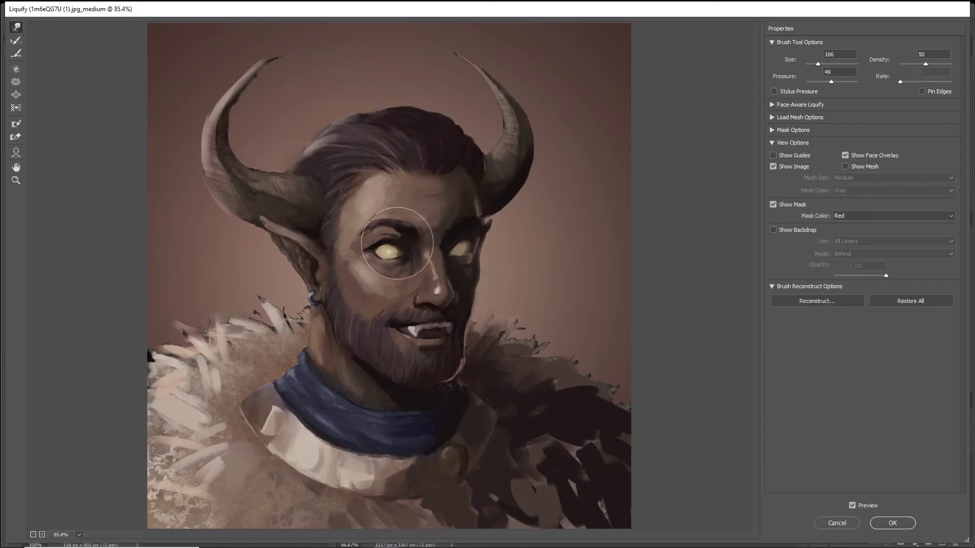
key("Return")
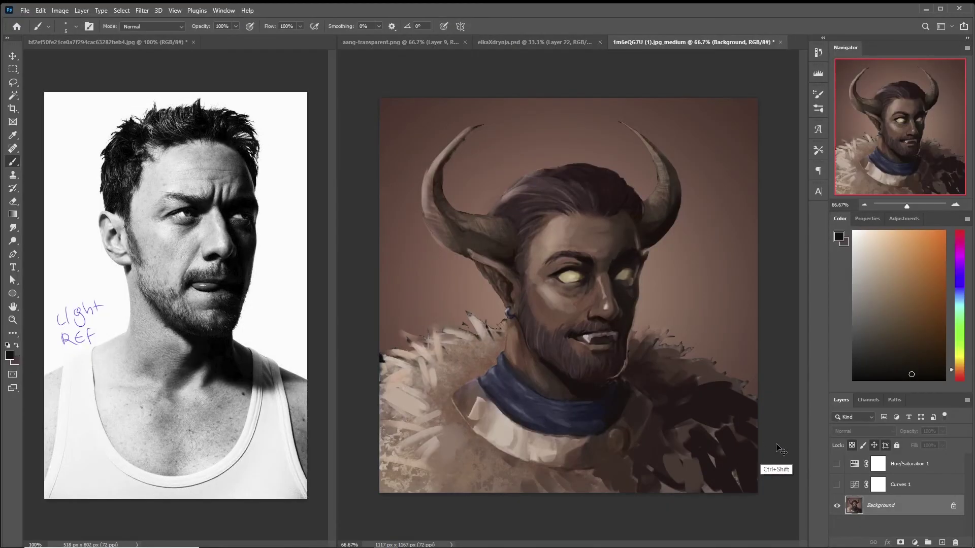
- Refine the near eyebrow and upper eyelid with a 10 px soft round pressure brush and sampled skin and brow tones
left_click(590, 271, "alt")
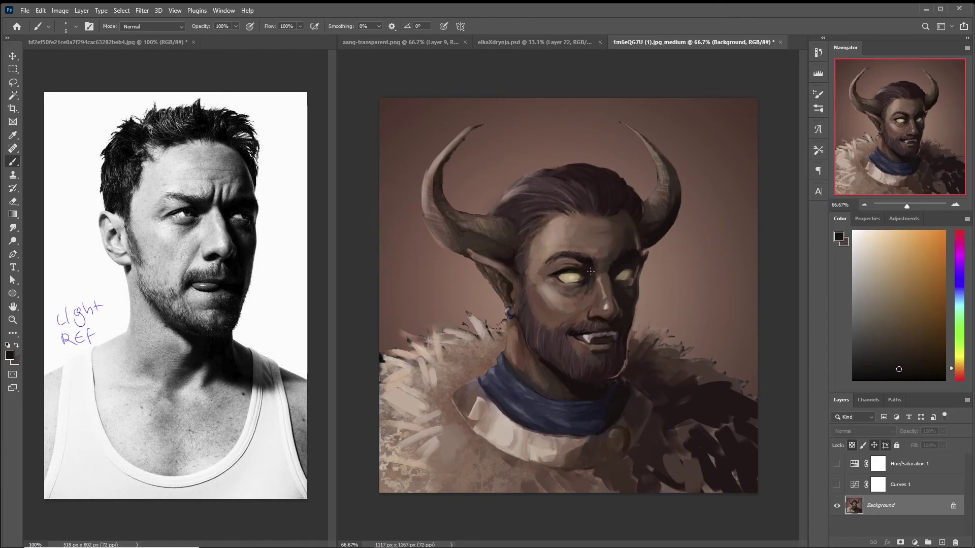
left_click(953, 204)
left_click(76, 27)
left_click_drag(65, 62, 67, 62)
key("Return")
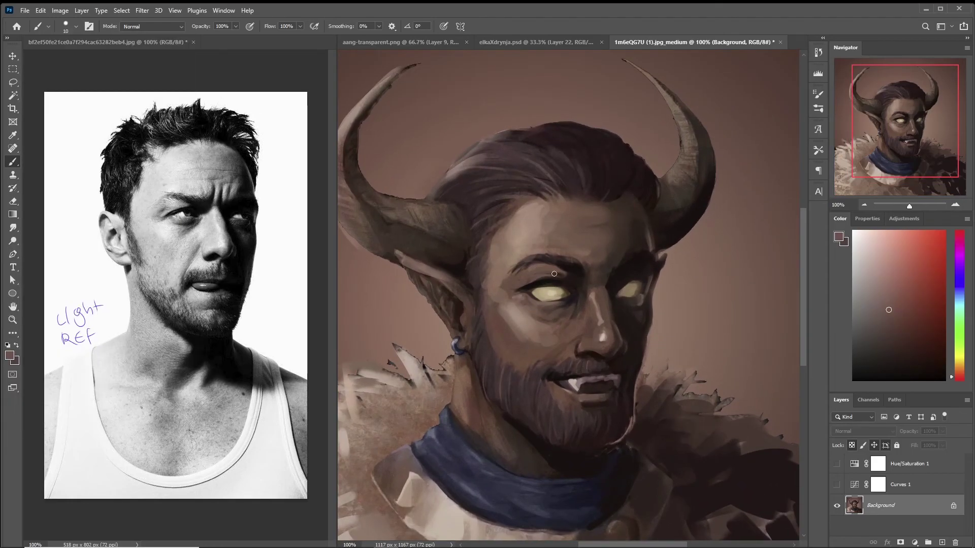
left_click(542, 281, "alt")
left_click(523, 244, "alt")
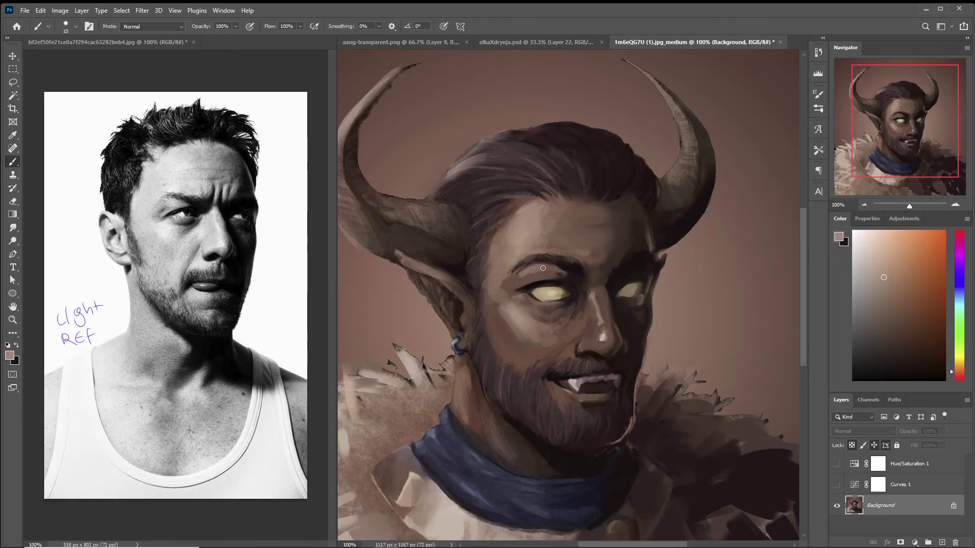
key("x")
left_click(510, 279, "alt")
left_click(526, 279, "alt")
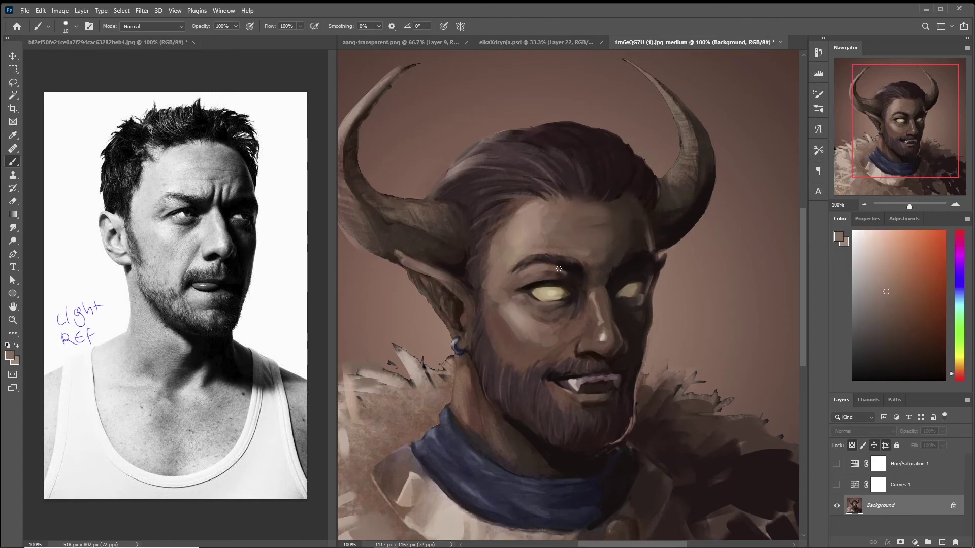
left_click(505, 311, "alt")
- Touch up the dark accents beside the near eye and around the mouth with sampled colours
left_click(864, 204)
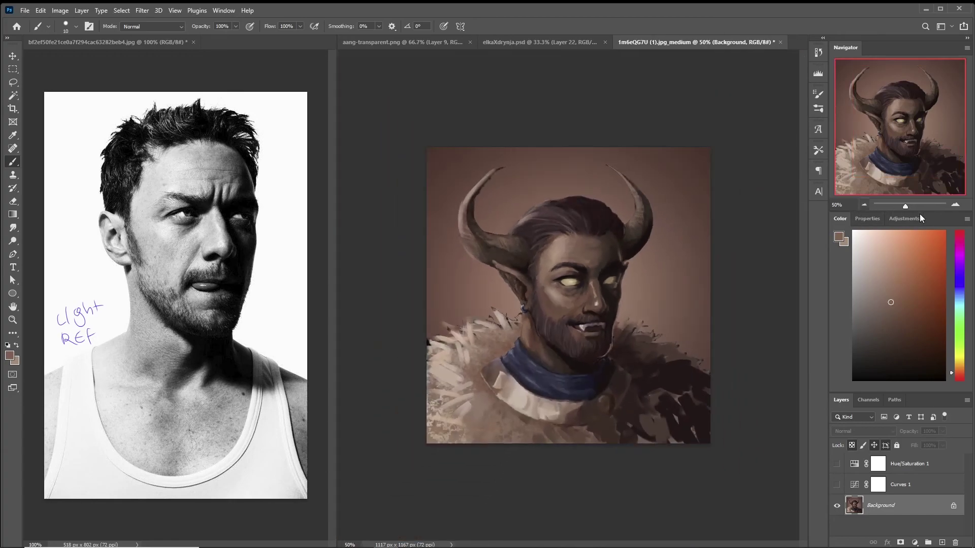
left_click(584, 272, "alt")
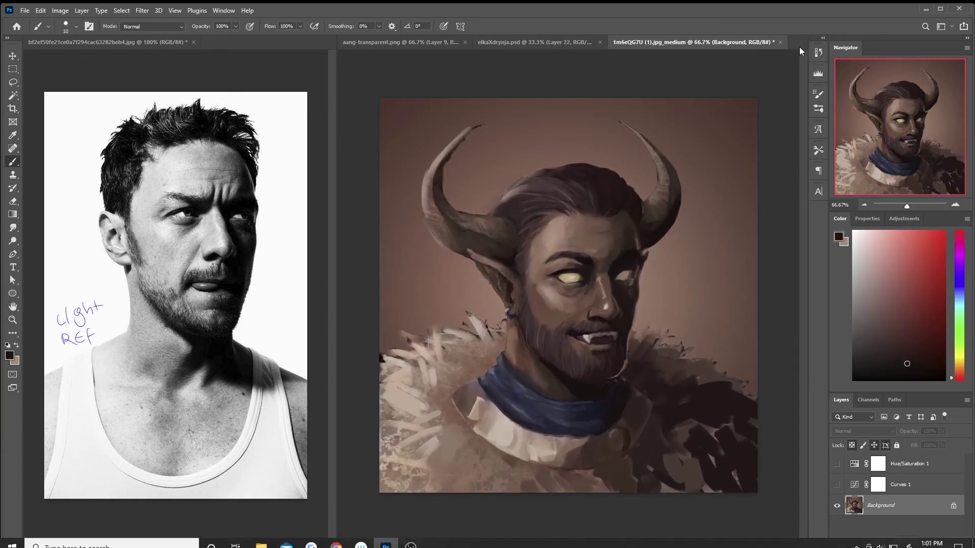
left_click(817, 53)
left_click(75, 27)
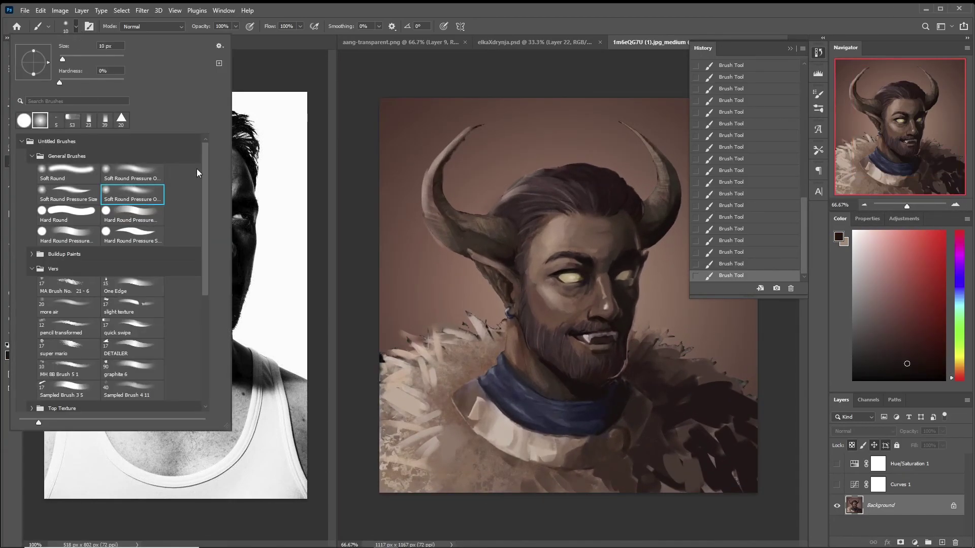
left_click(585, 335, "alt")
left_click(584, 335, "alt")
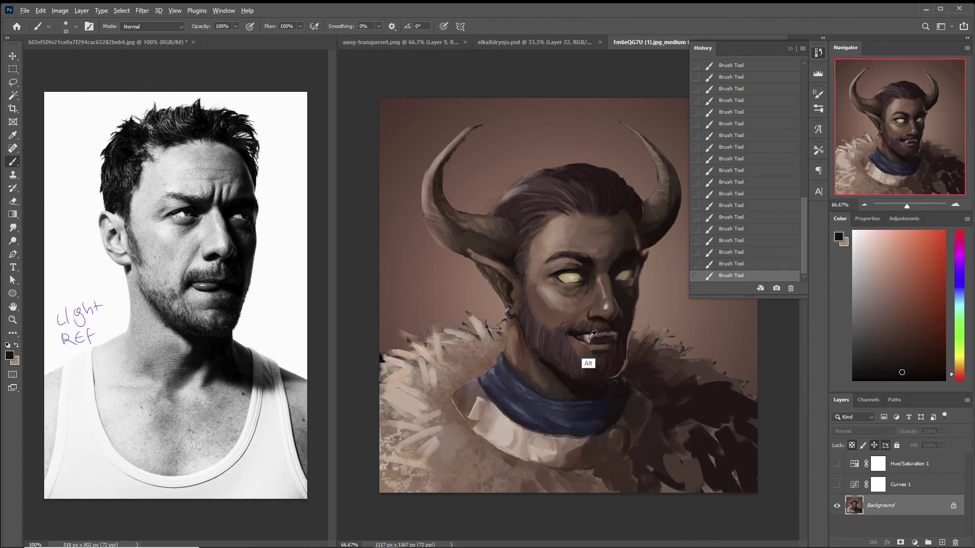
left_click(589, 365, "alt")
left_click(615, 339, "alt")
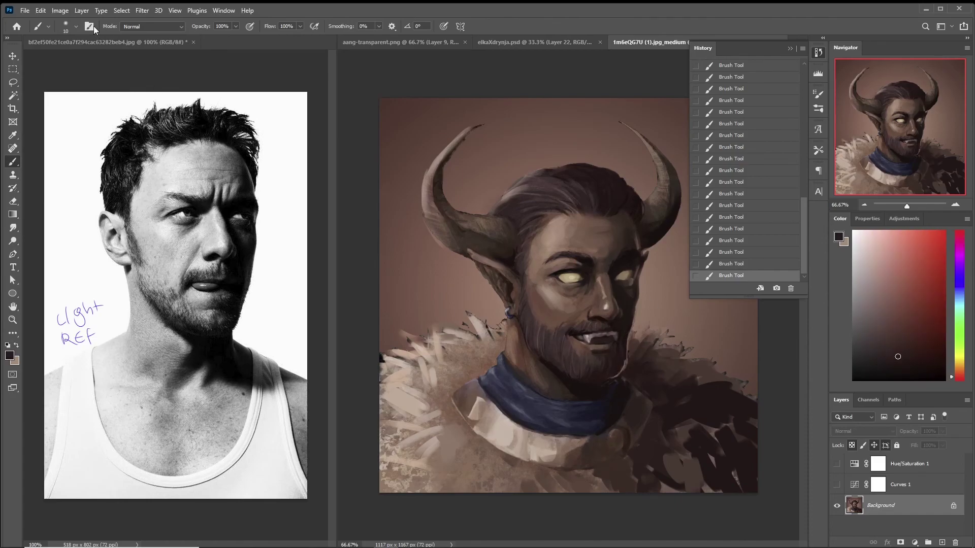
- Tint the lower lip reddish brown with a 55 px soft round brush
left_click(65, 27)
left_click(609, 348, "alt")
left_click(606, 347, "alt")
left_click(603, 346)
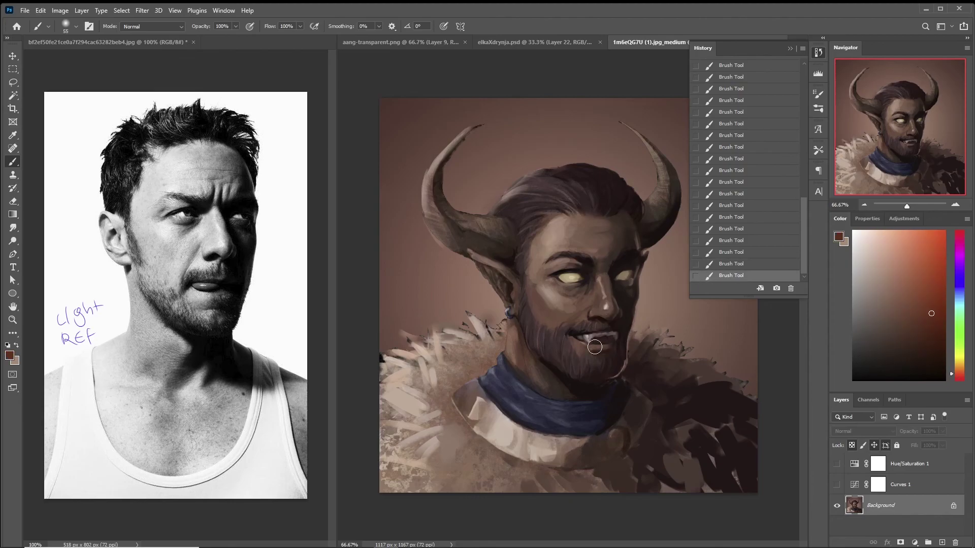
- Compare the current portrait with an earlier state in the document history, and return to the latest state
left_click(817, 52)
left_click(818, 52)
scroll(746, 168, "up", 10)
left_click(710, 68)
key("ctrl+z")
left_click(818, 52)
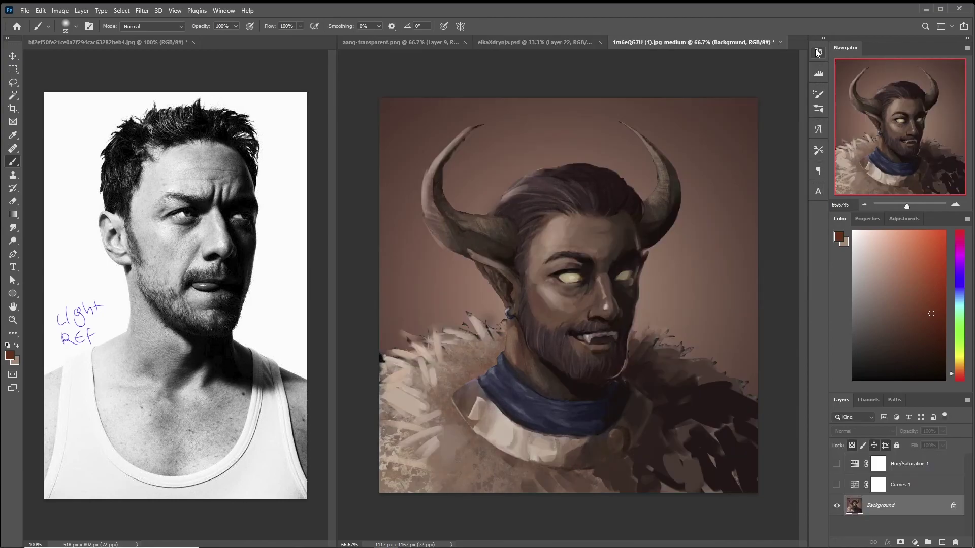